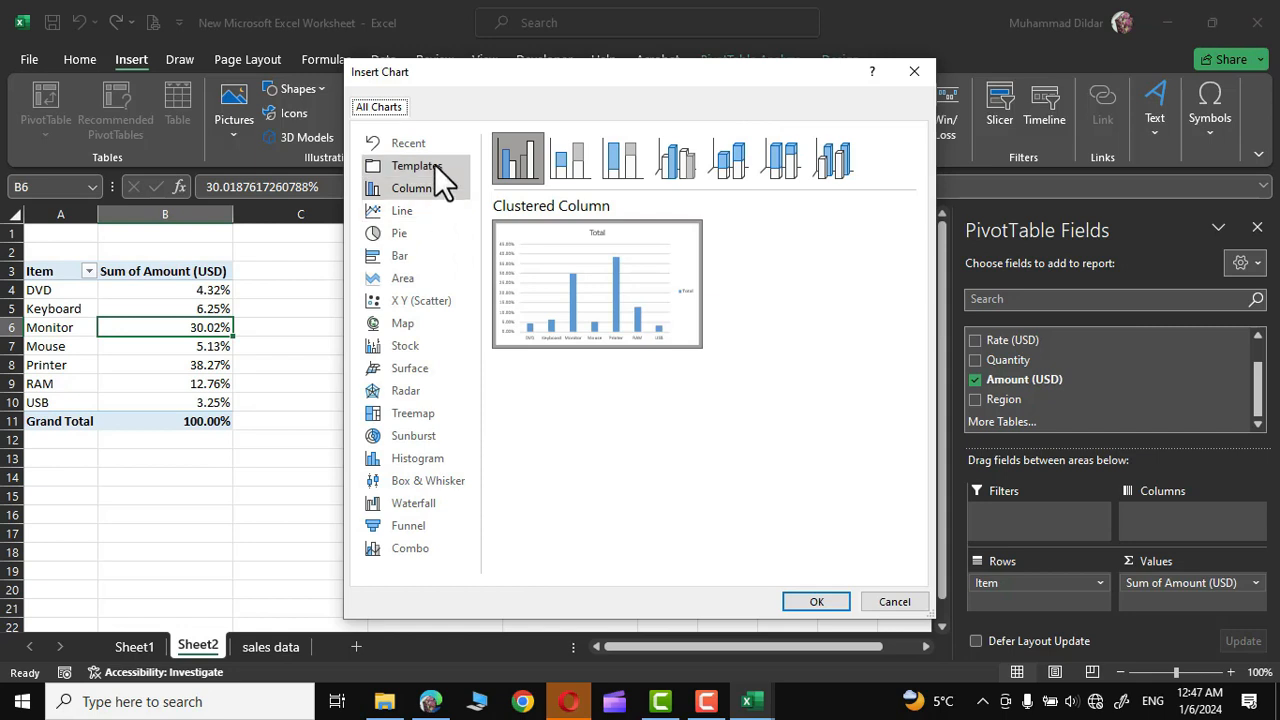
Insert a 3-D Pie chart based on the item sales PivotTable
left_click(403, 232)
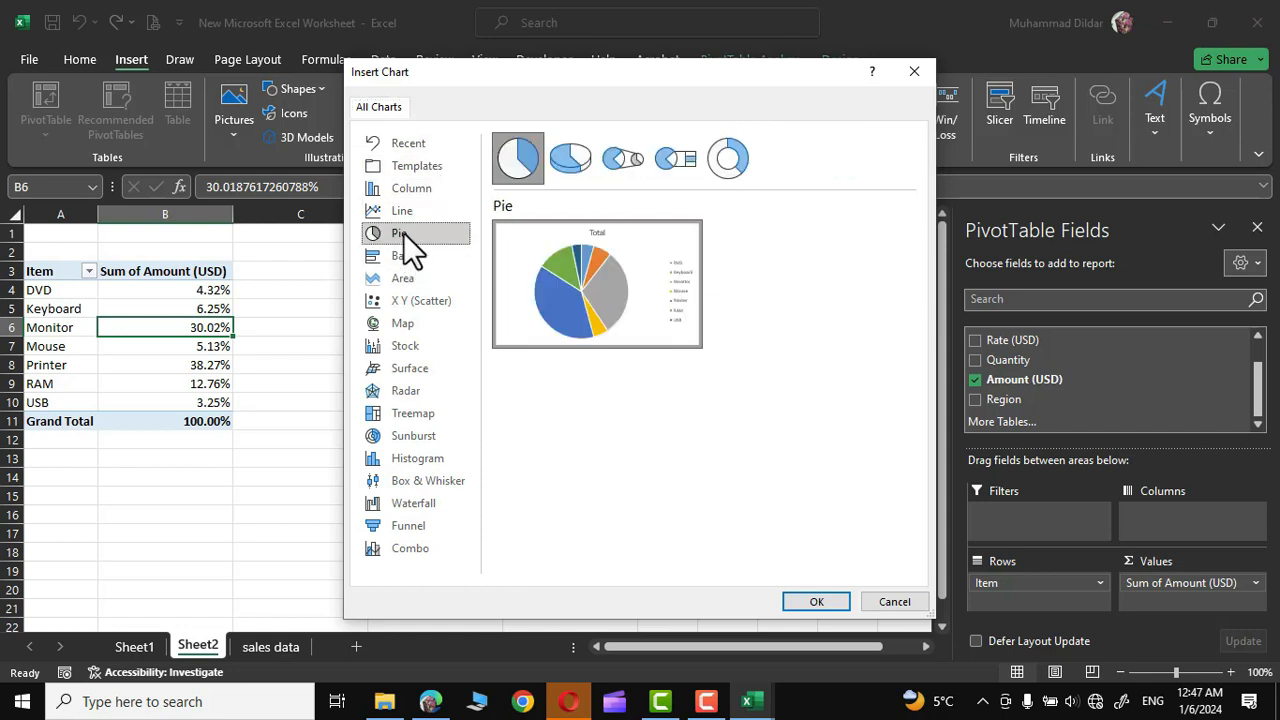
left_click(571, 162)
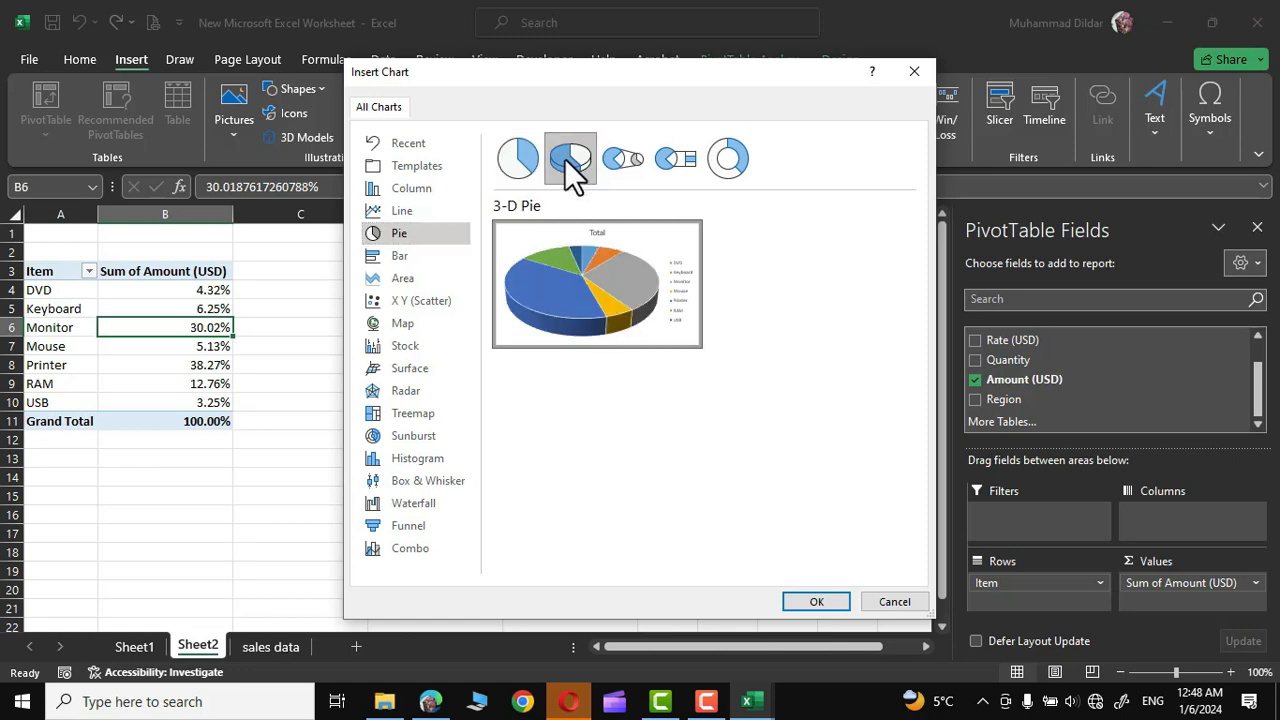
left_click(824, 602)
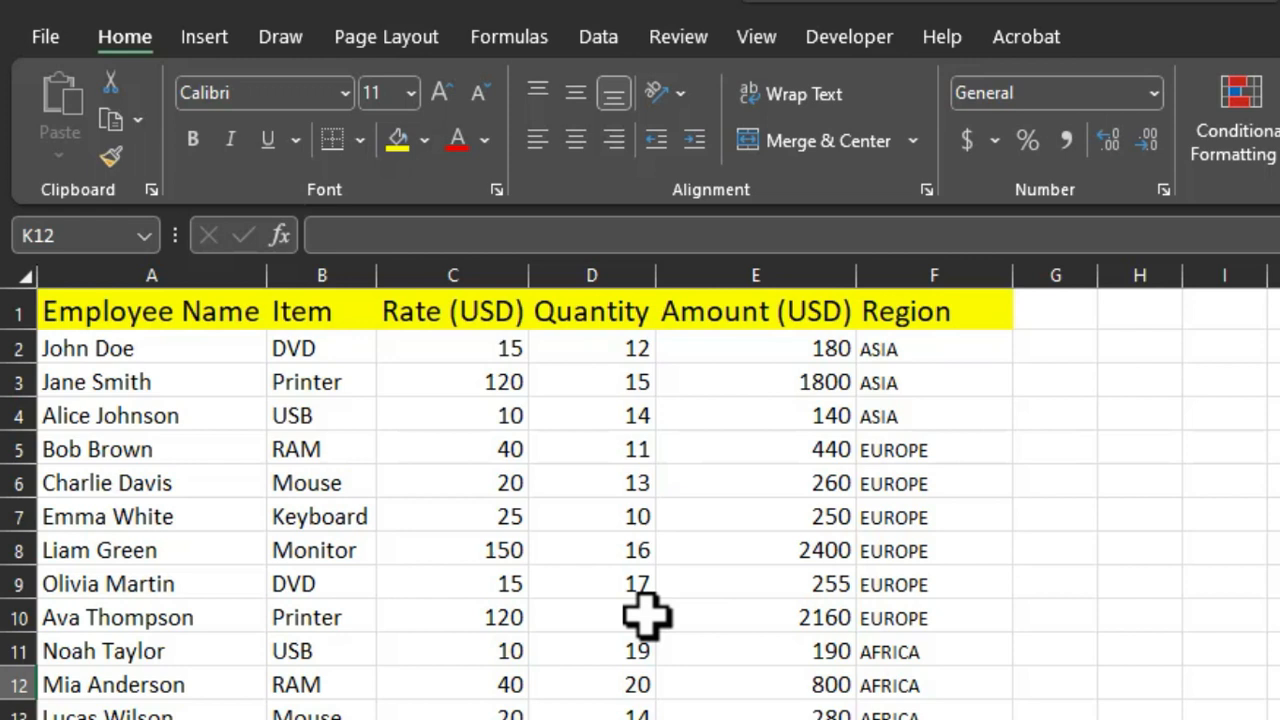
Convert the sales data range A1:F21 into a table with headers
left_click(208, 36)
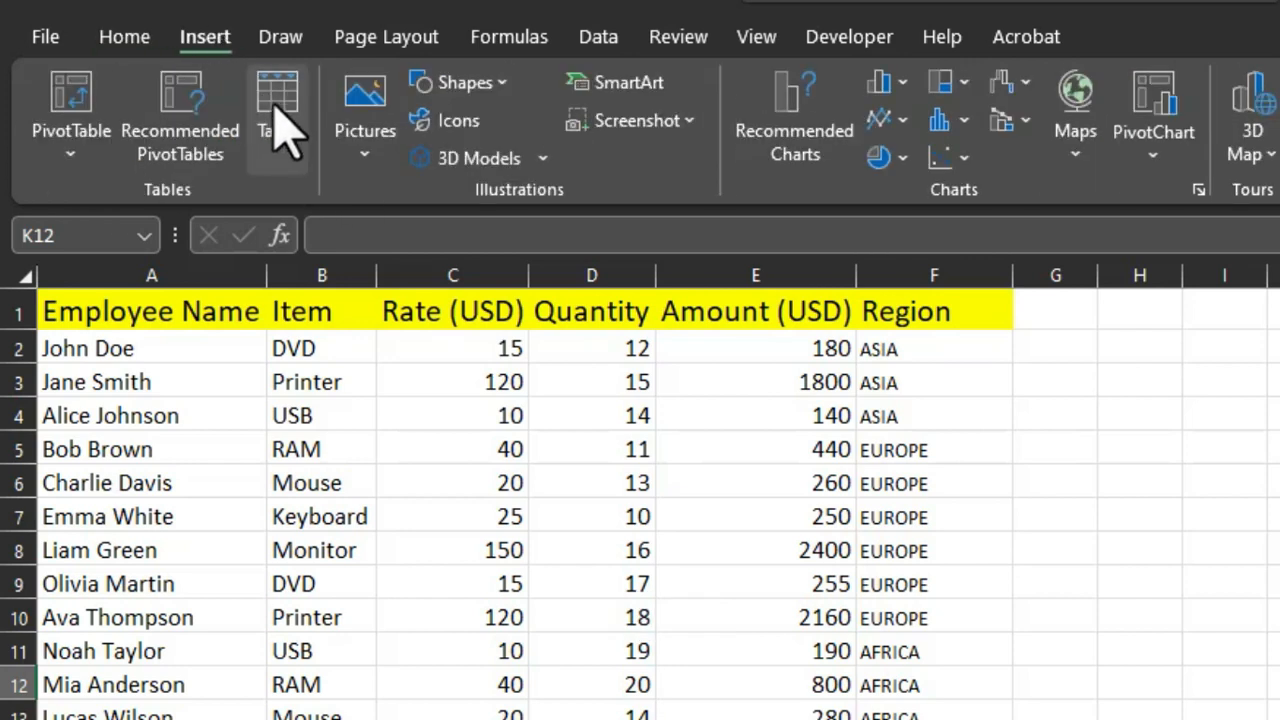
left_click(425, 500)
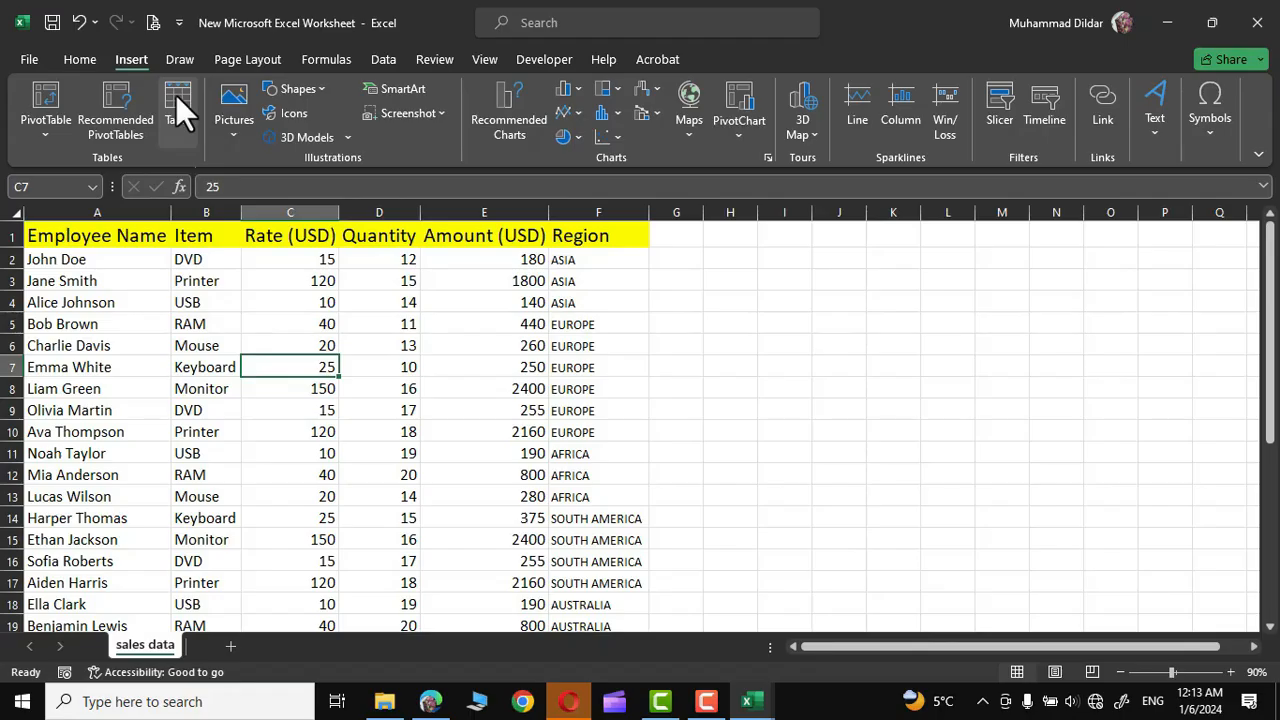
left_click(277, 105)
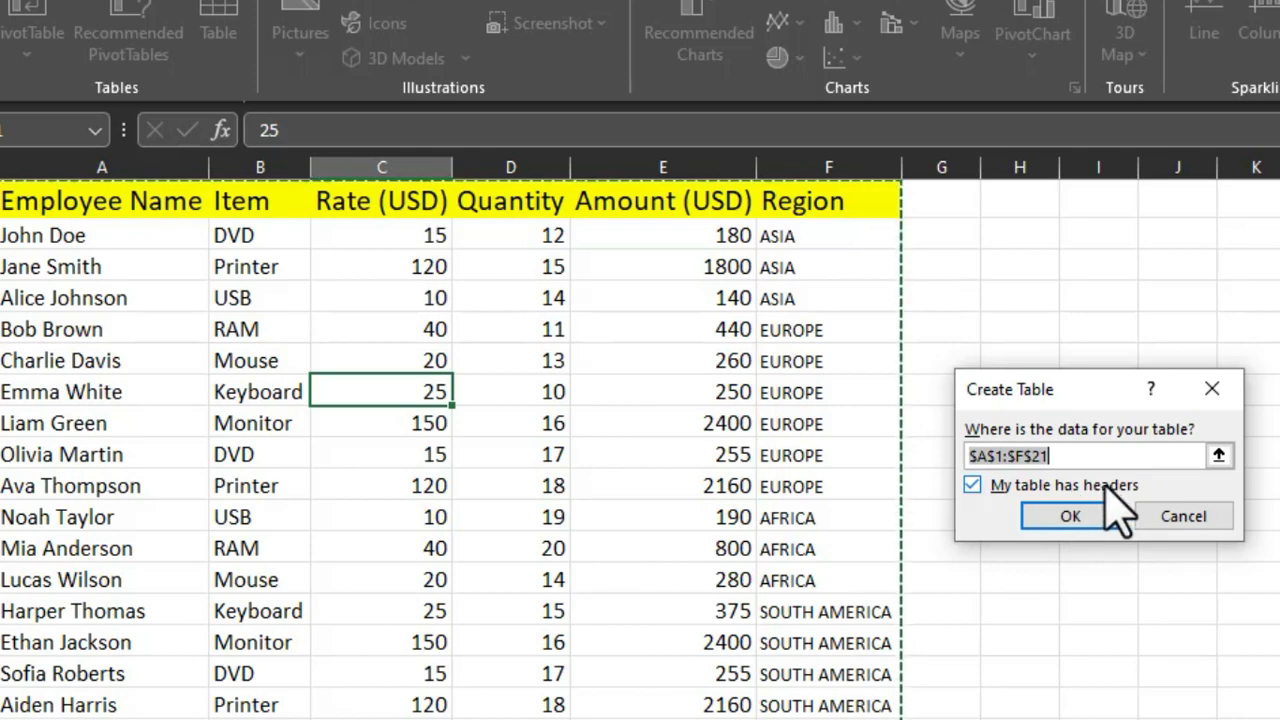
left_click(1070, 516)
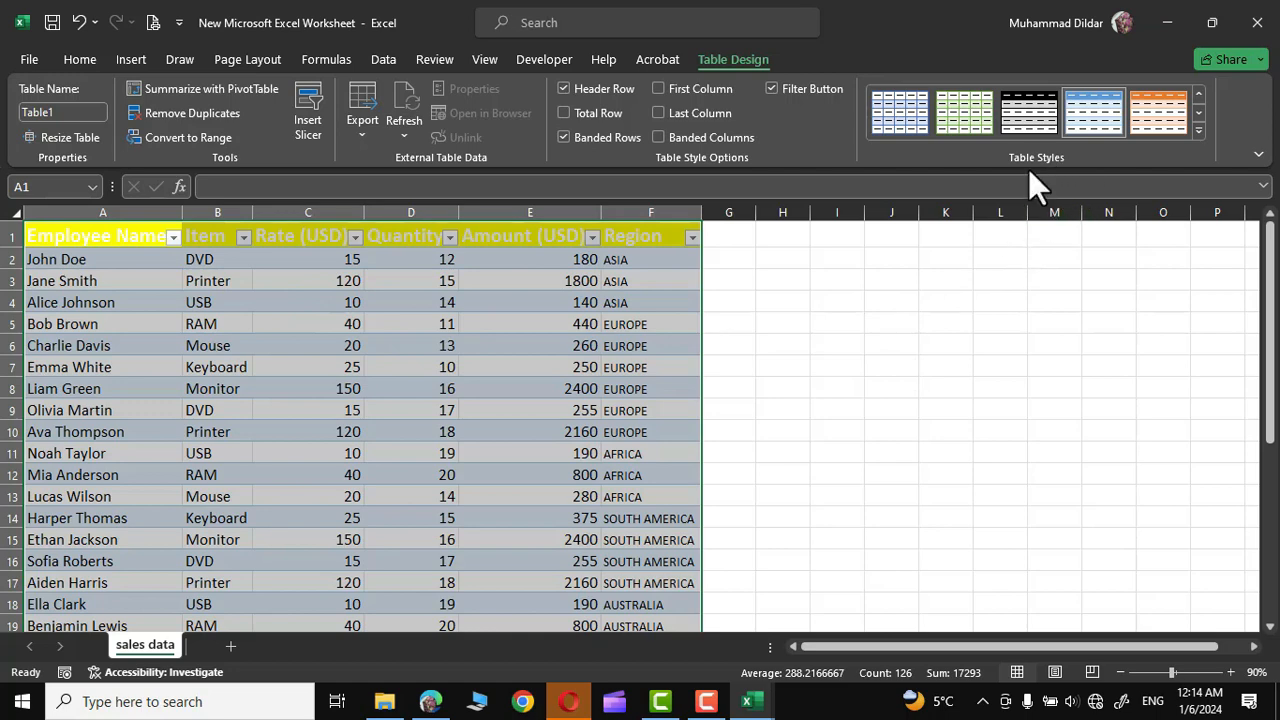
Apply the None style from the Light table styles to the sales data table
left_click(1198, 129)
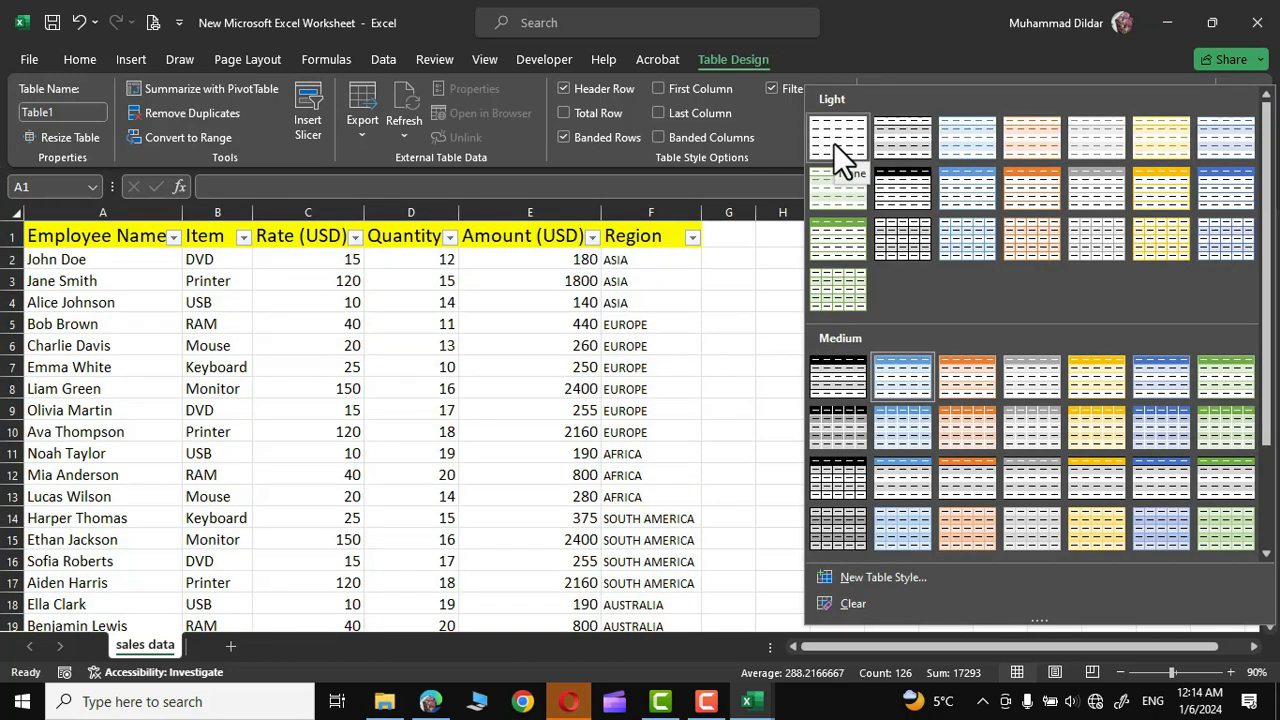
left_click(836, 143)
left_click(782, 322)
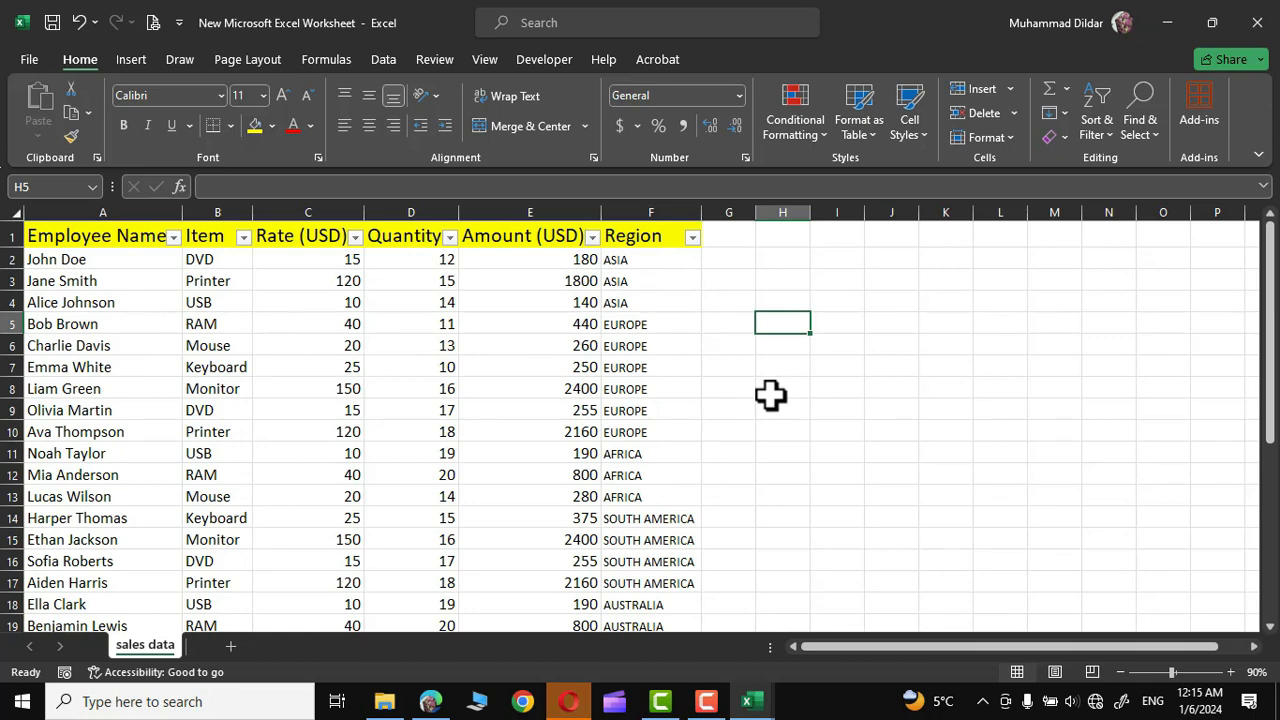
scroll(770, 395, "down", 4)
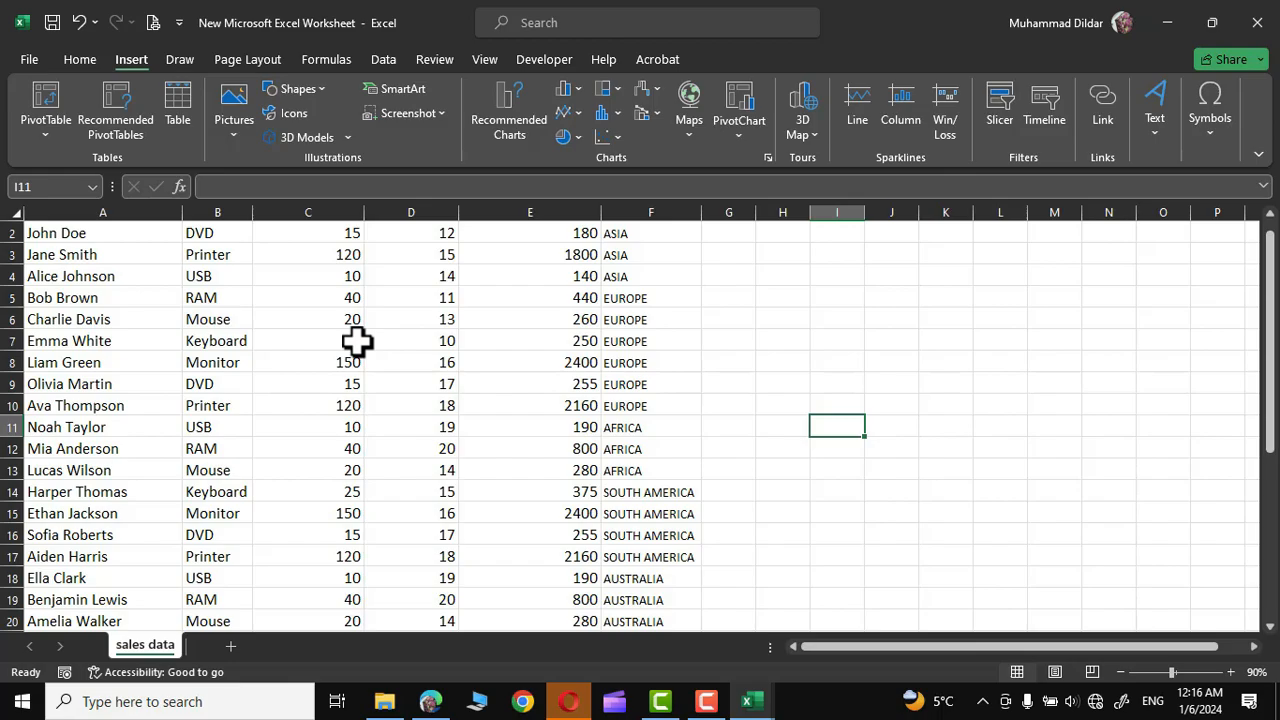
Rename the sales data table as SalesTable
left_click(337, 340)
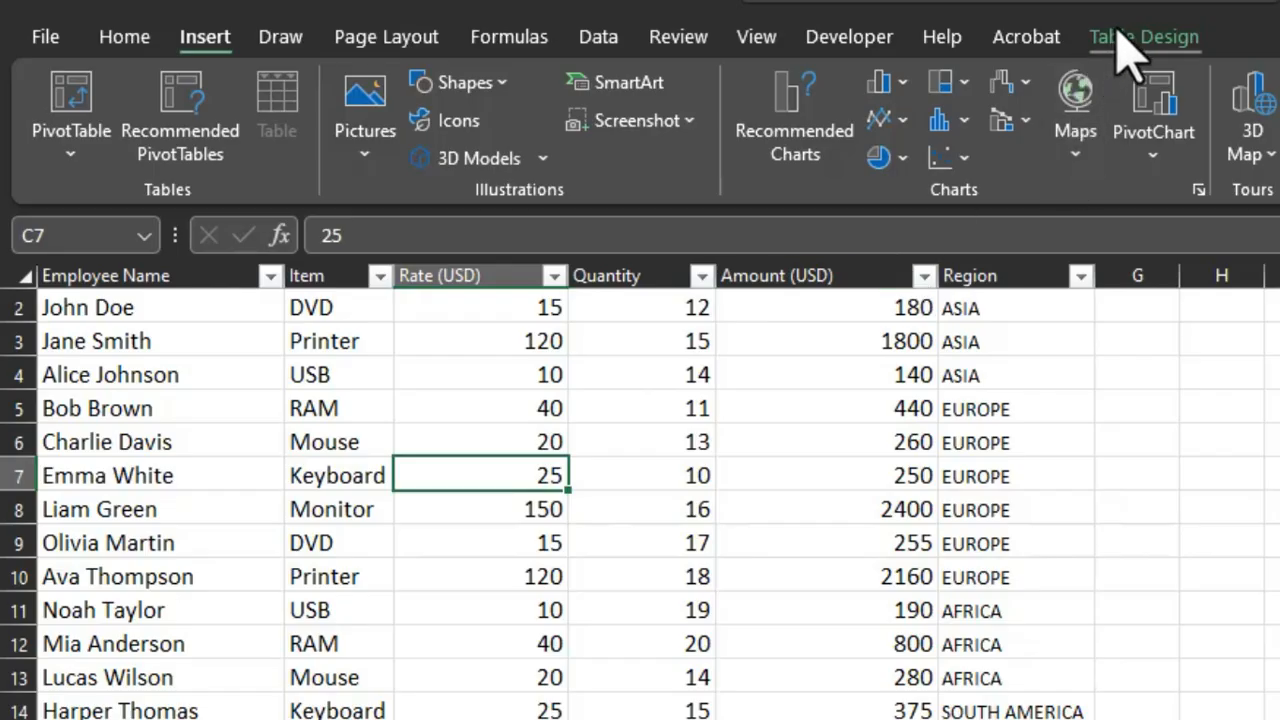
left_click(728, 59)
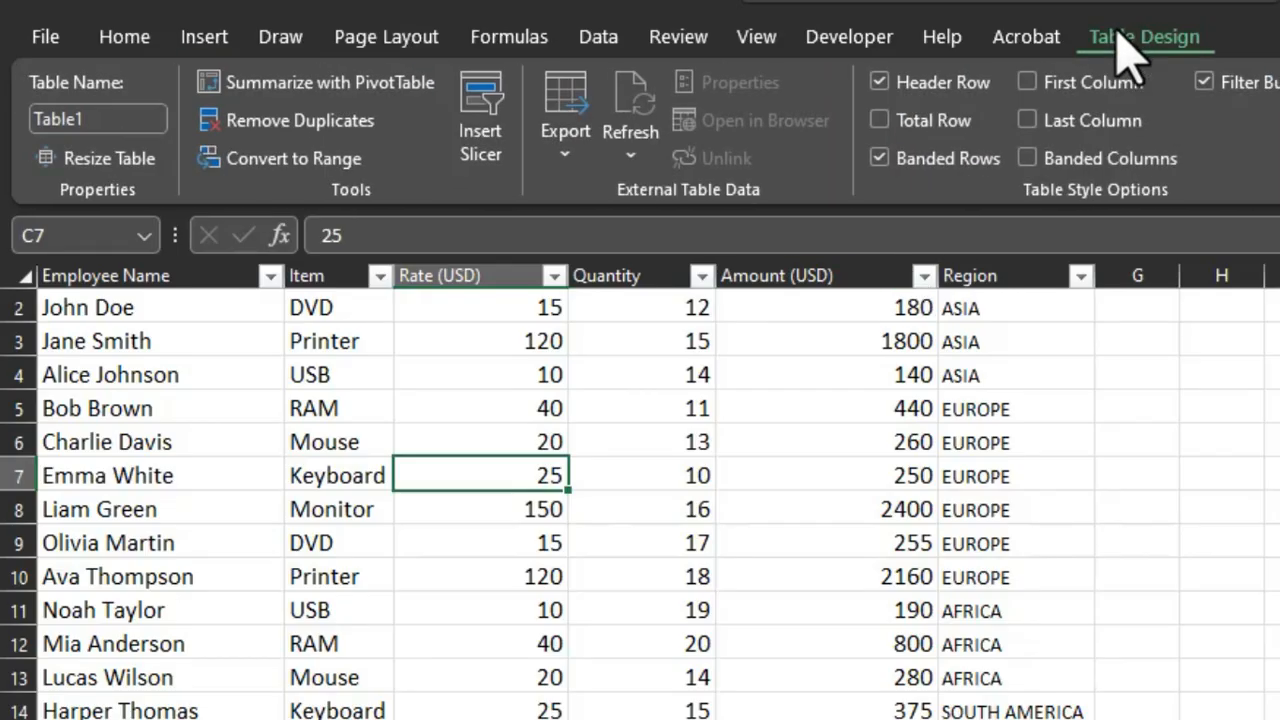
left_click(95, 119)
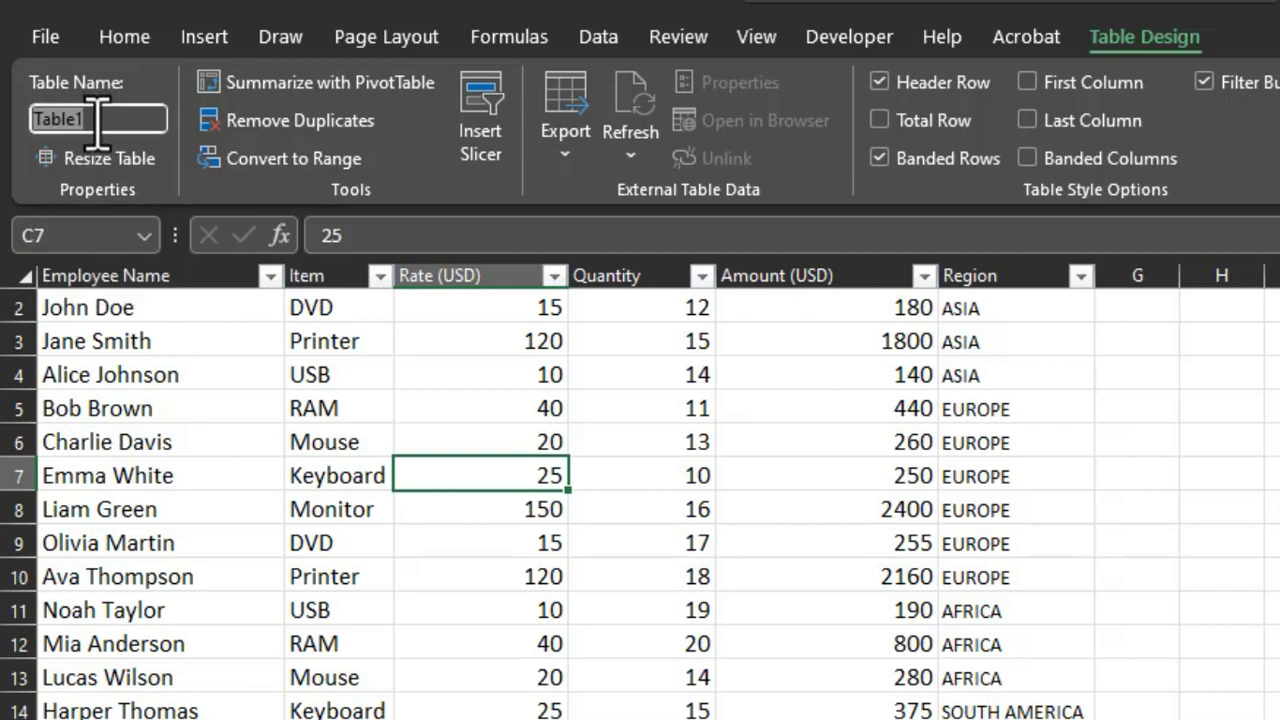
type("Sales")
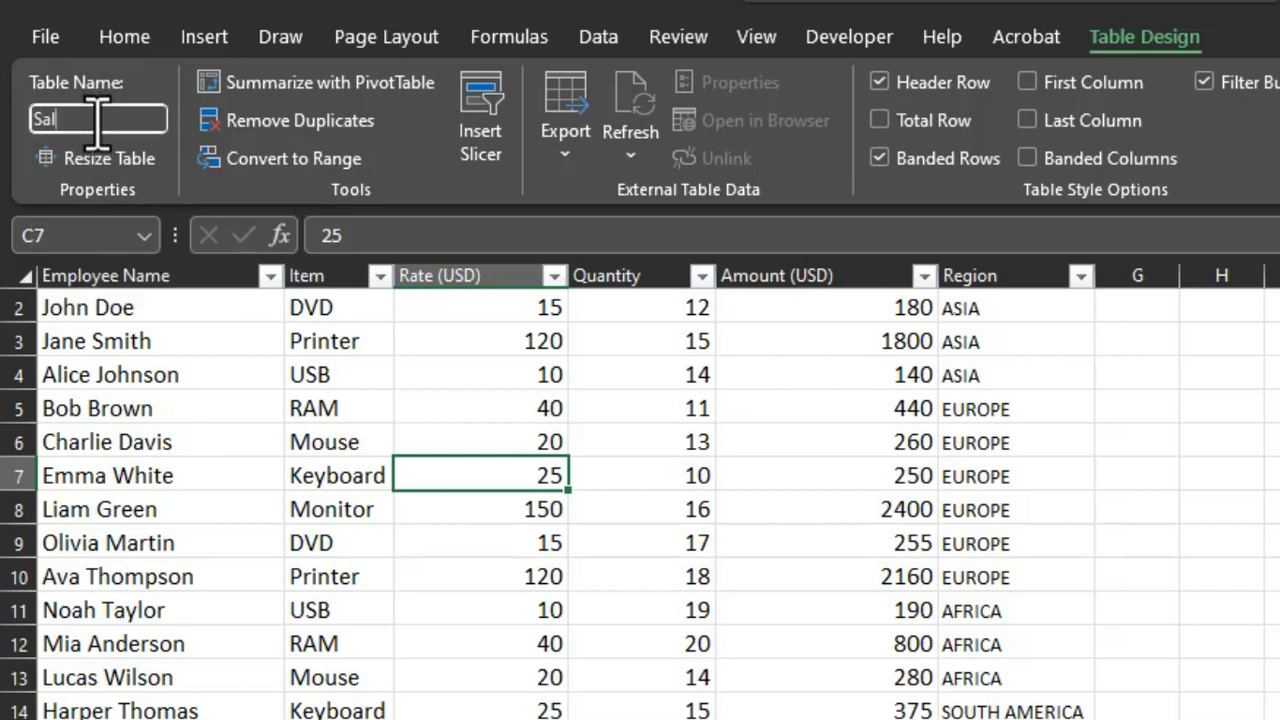
type("Table")
left_click(1111, 368)
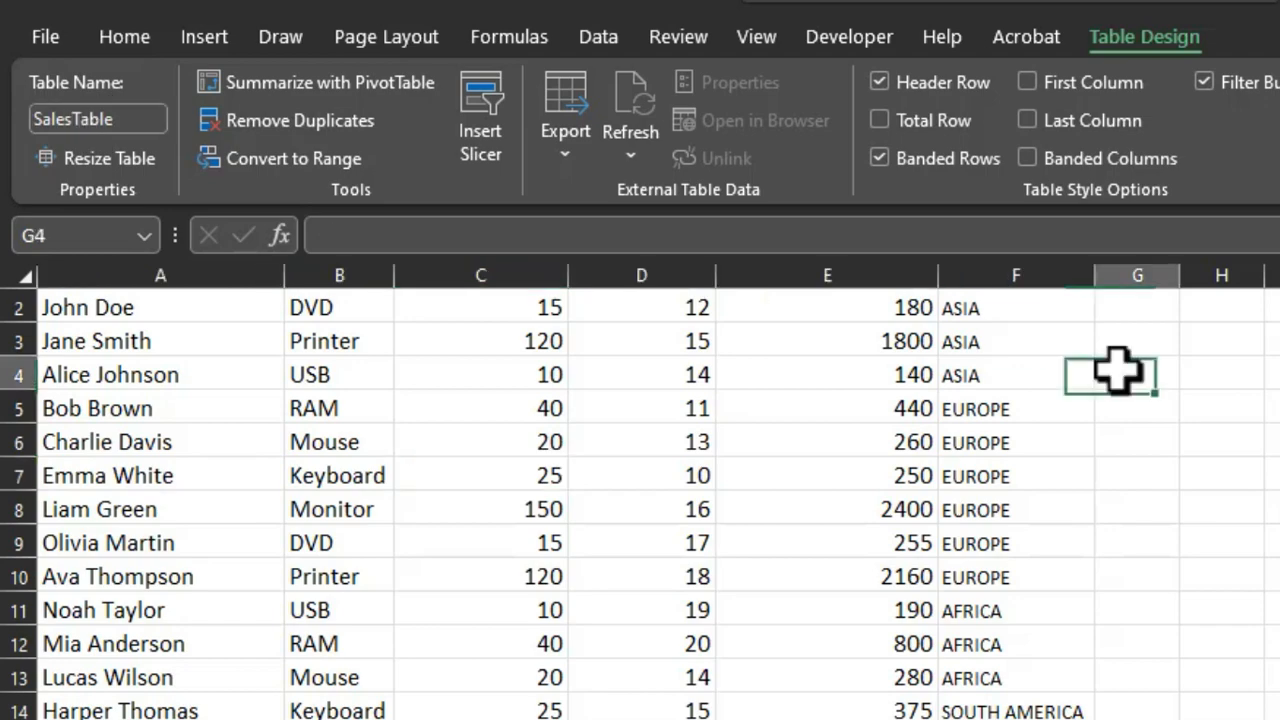
left_click(1270, 510)
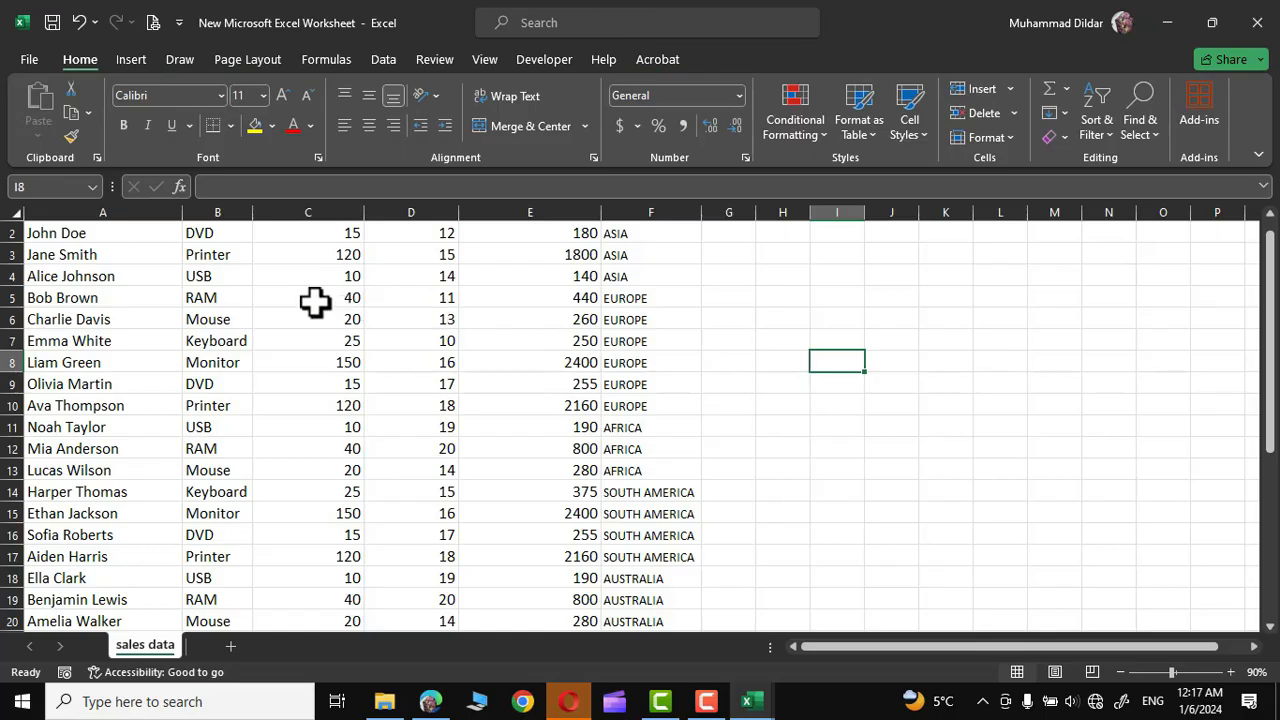
Create a PivotTable from SalesTable on a new worksheet
left_click(300, 297)
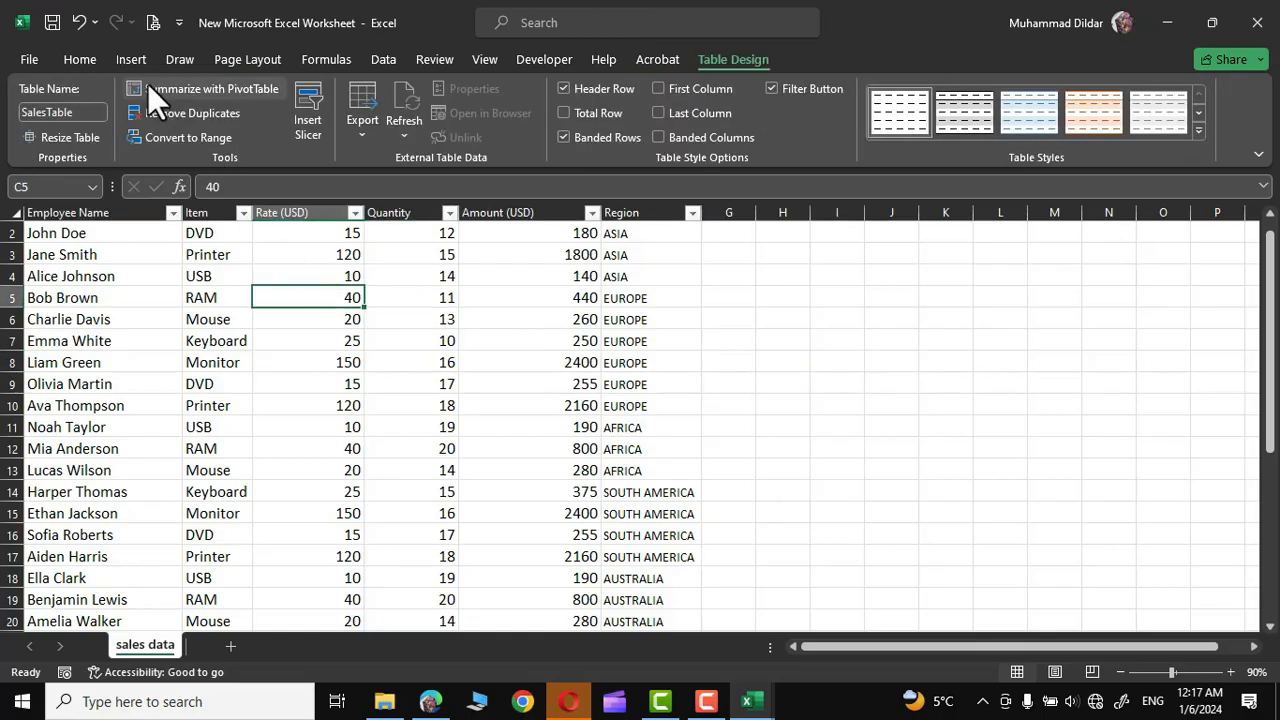
left_click(126, 58)
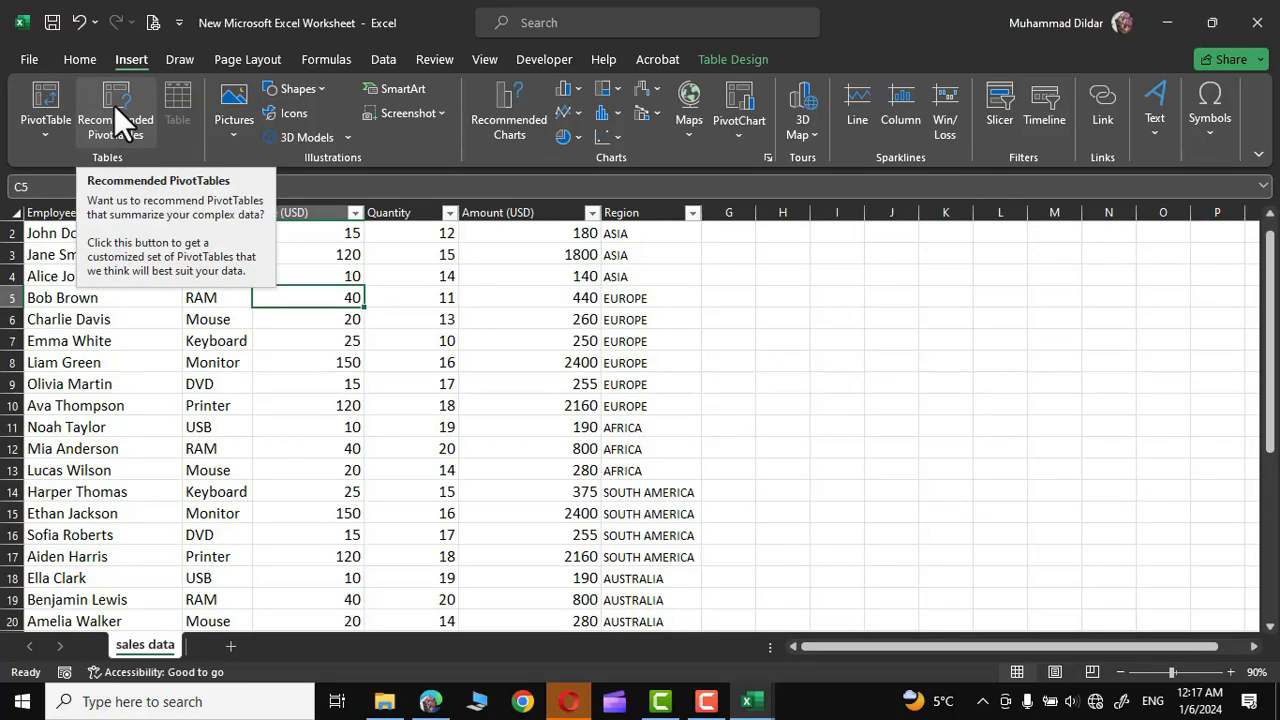
left_click(43, 92)
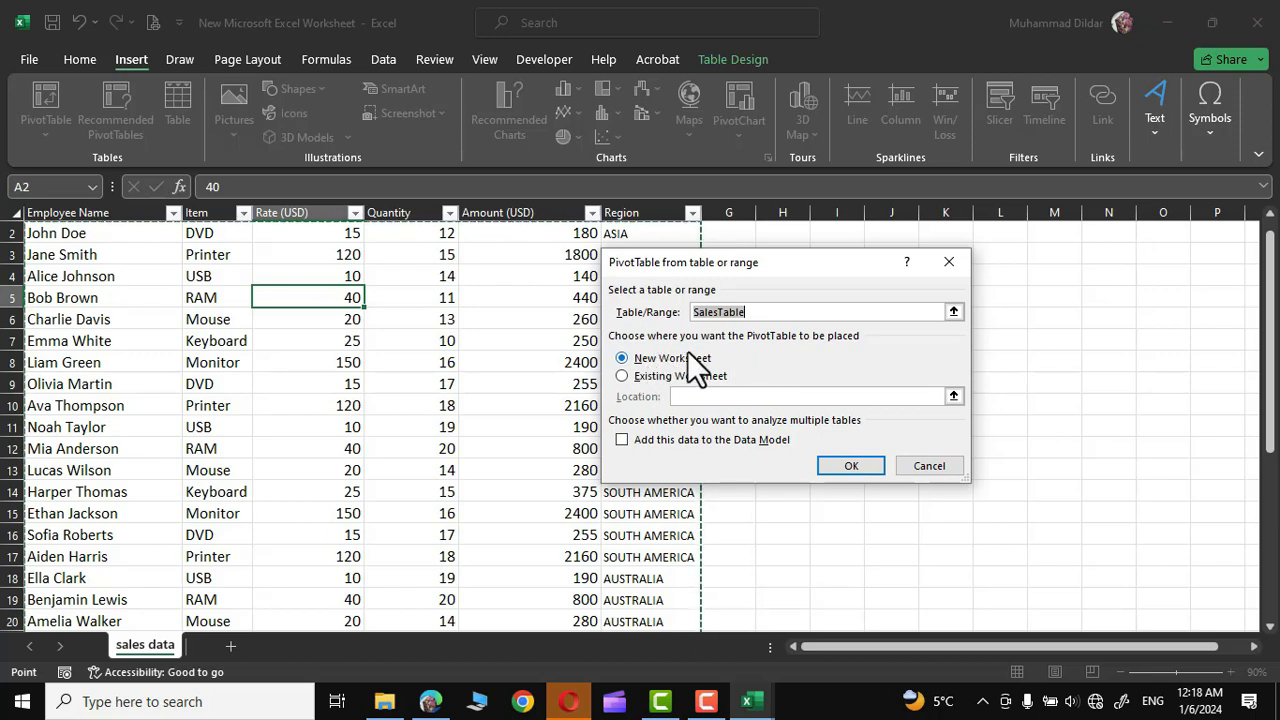
left_click(847, 467)
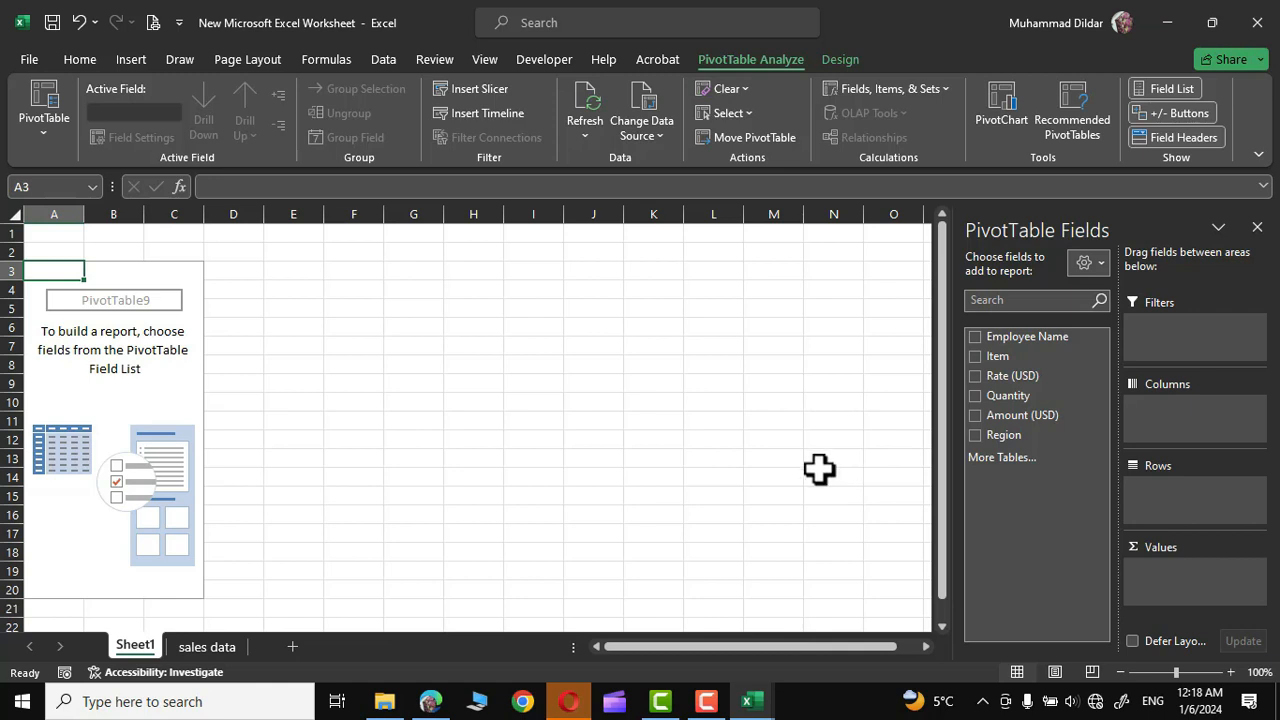
Set the PivotTable field list layout to Fields Section and Areas Section Stacked
left_click(207, 647)
left_click(139, 641)
left_click(211, 646)
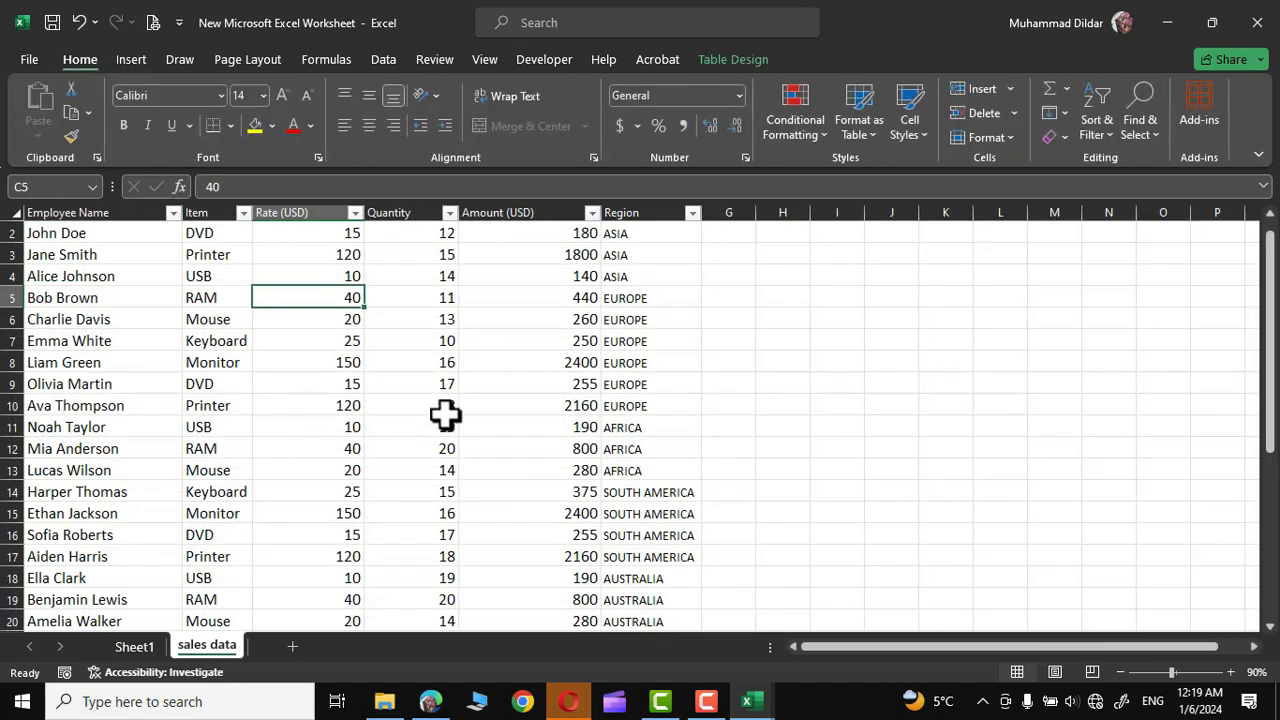
scroll(446, 415, "up", 1)
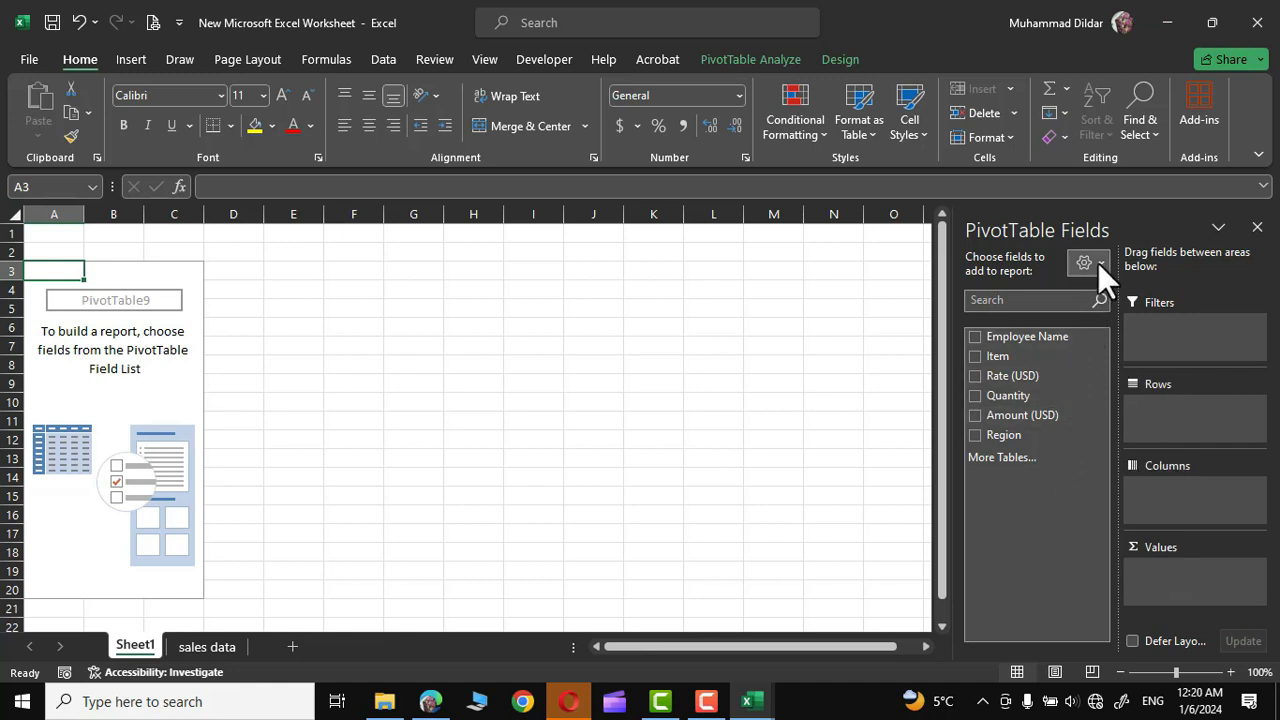
left_click(1098, 263)
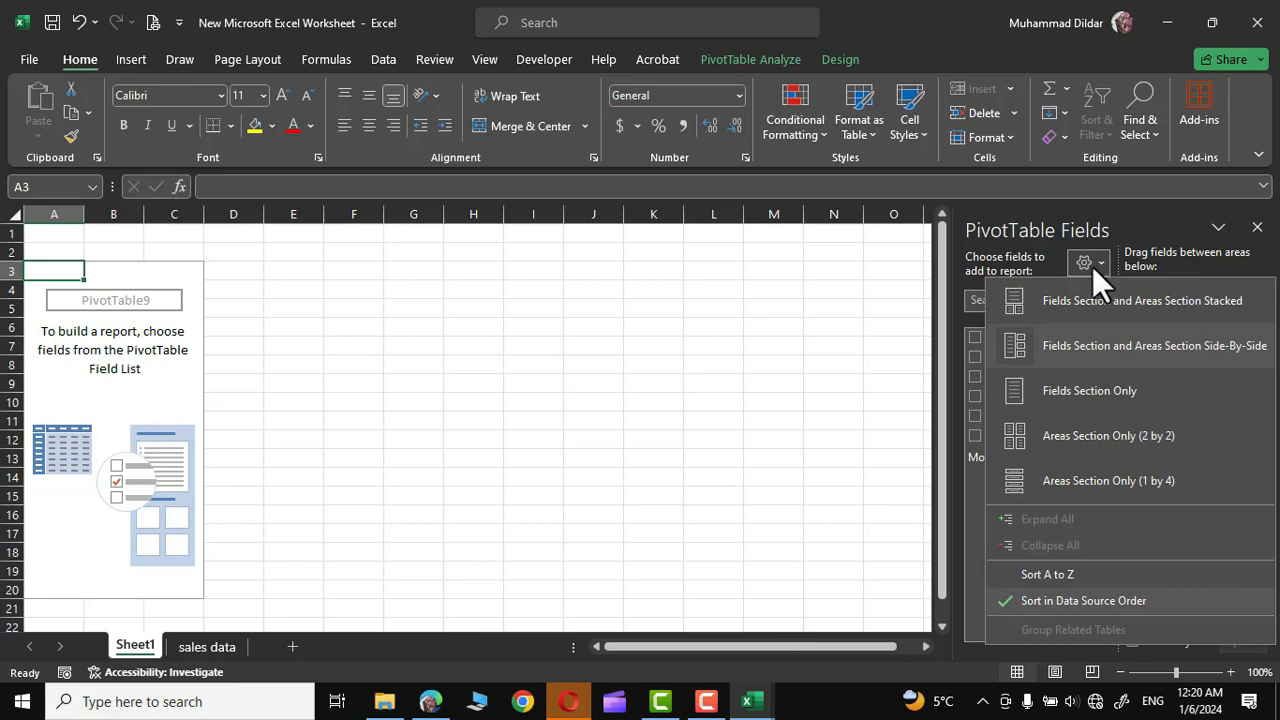
left_click(1085, 290)
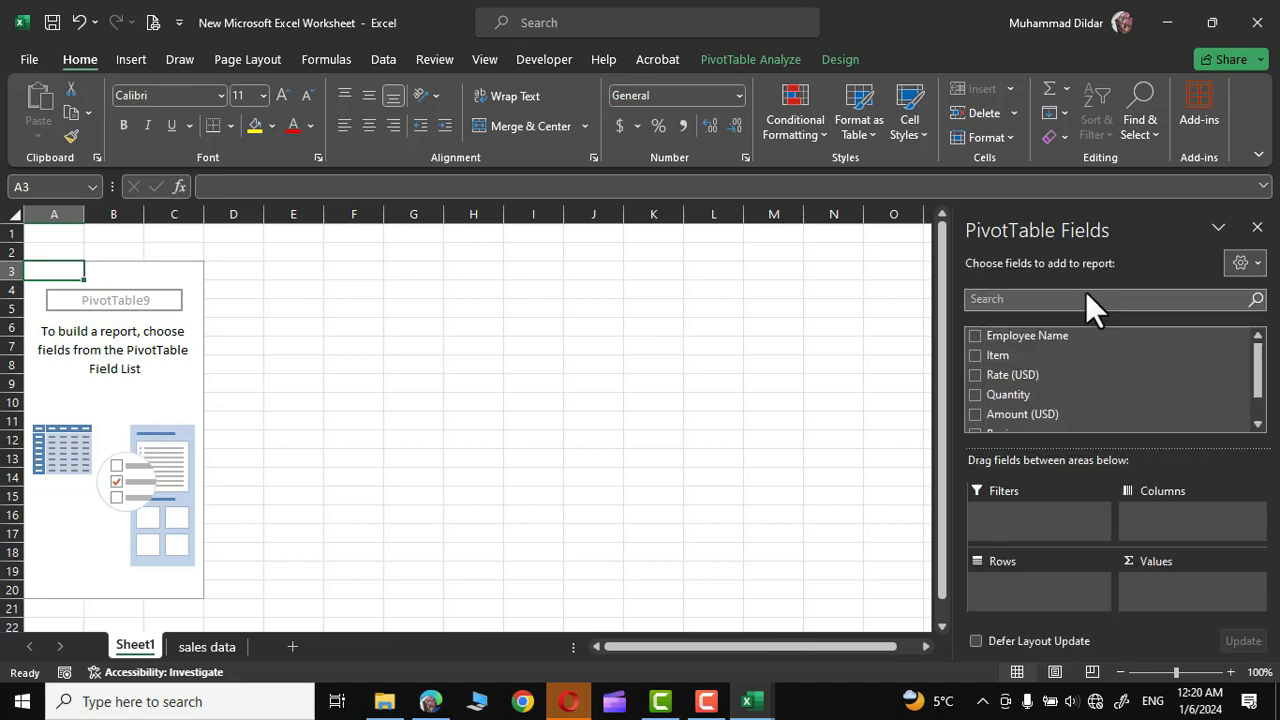
Add the Item field to the Rows area of the PivotTable on Sheet1
left_click(204, 645)
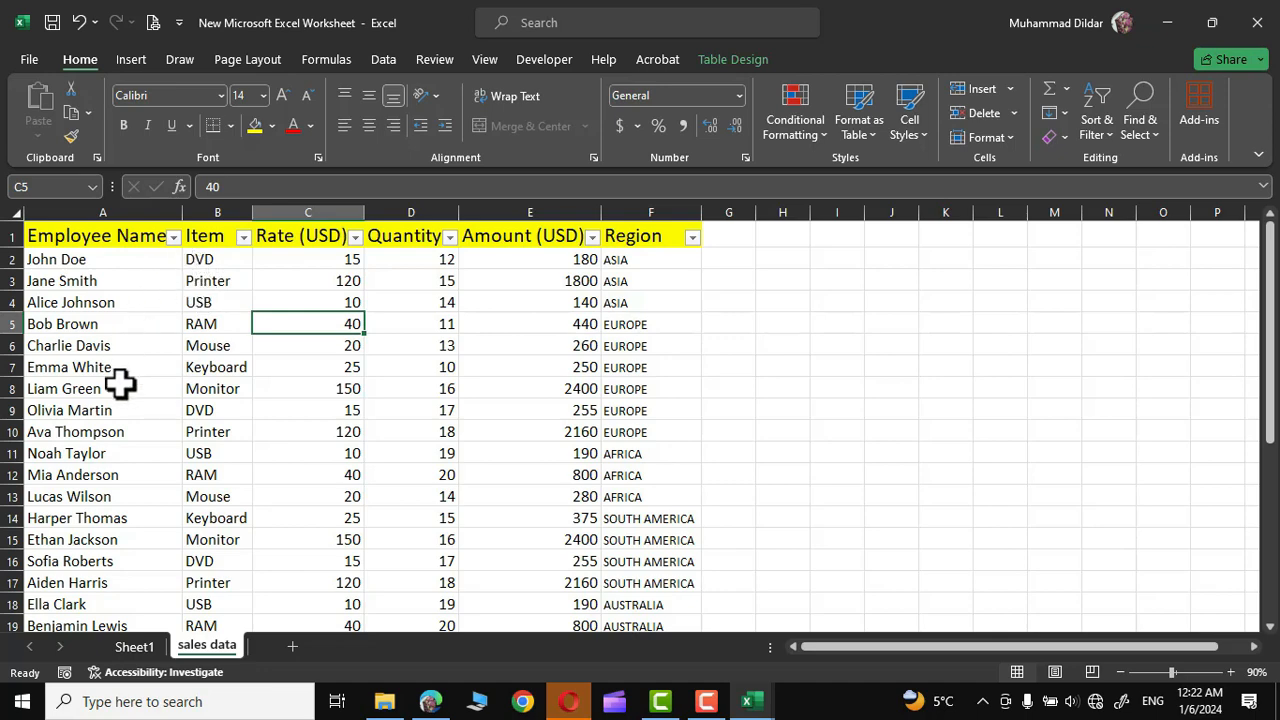
left_click(141, 648)
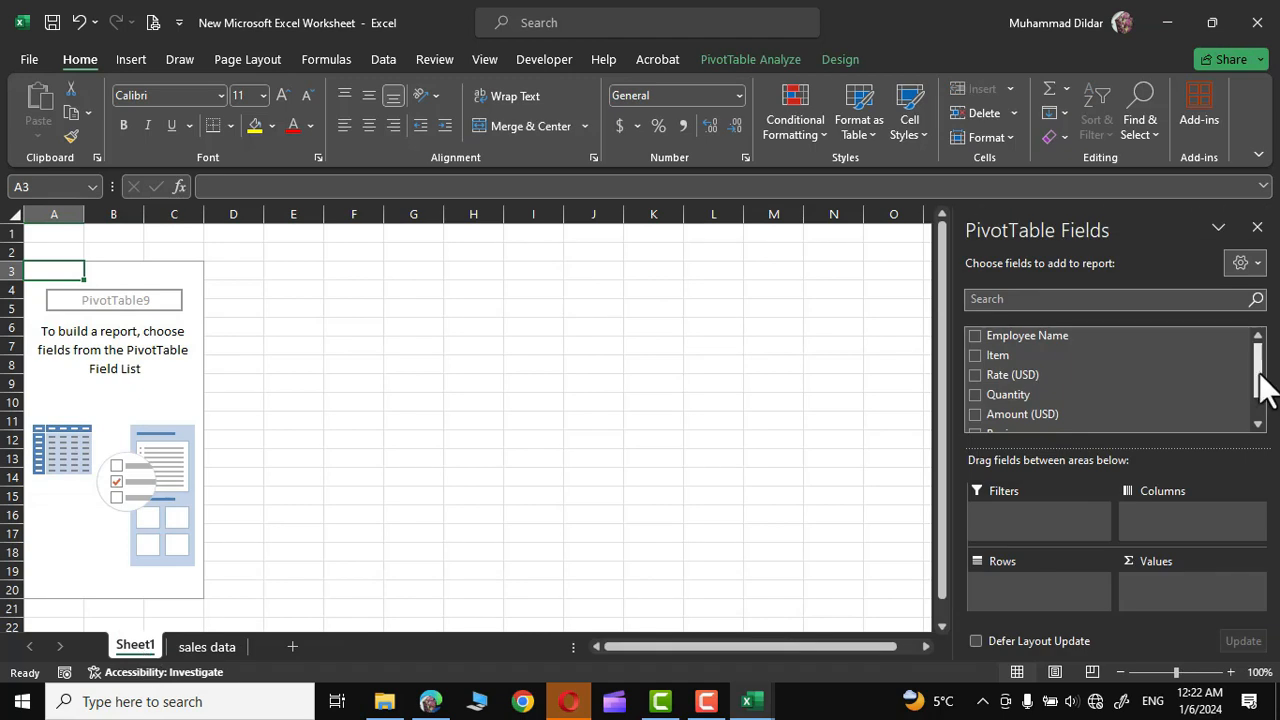
mouse_move(1257, 357)
left_mouse_down()
mouse_move(1260, 406)
mouse_move(1257, 364)
left_mouse_up()
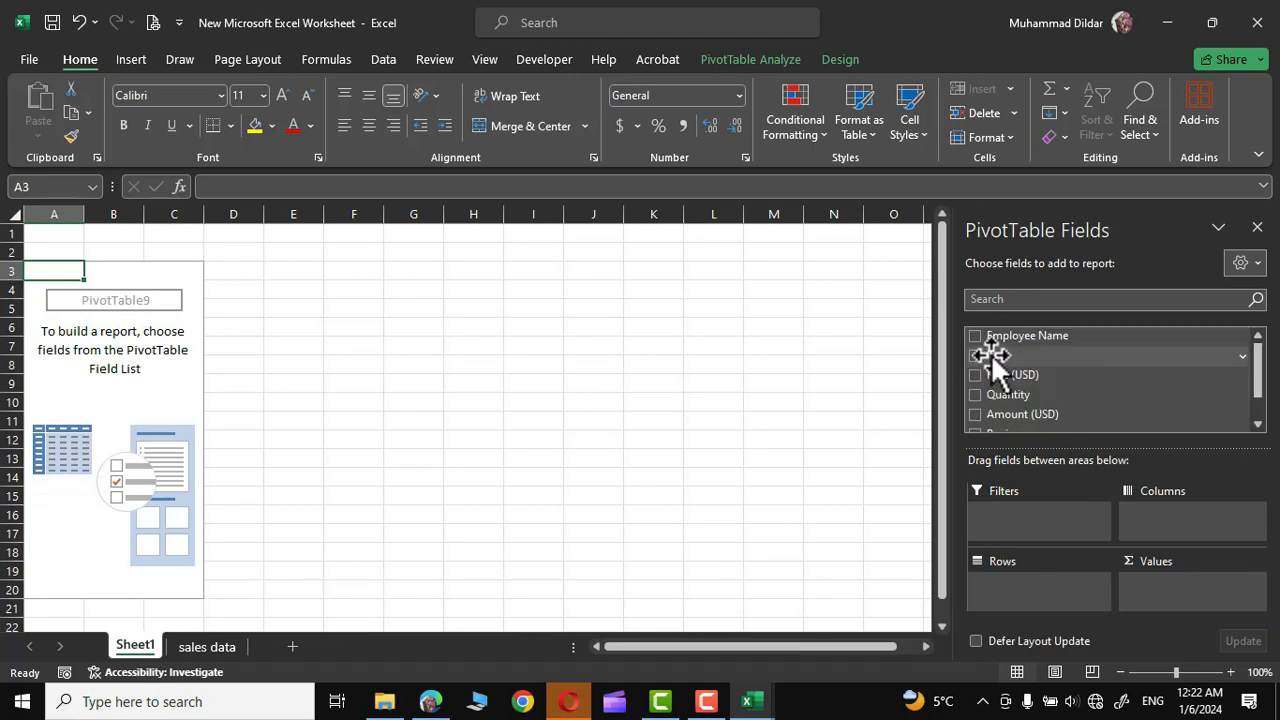
left_click_drag(993, 356, 1023, 586)
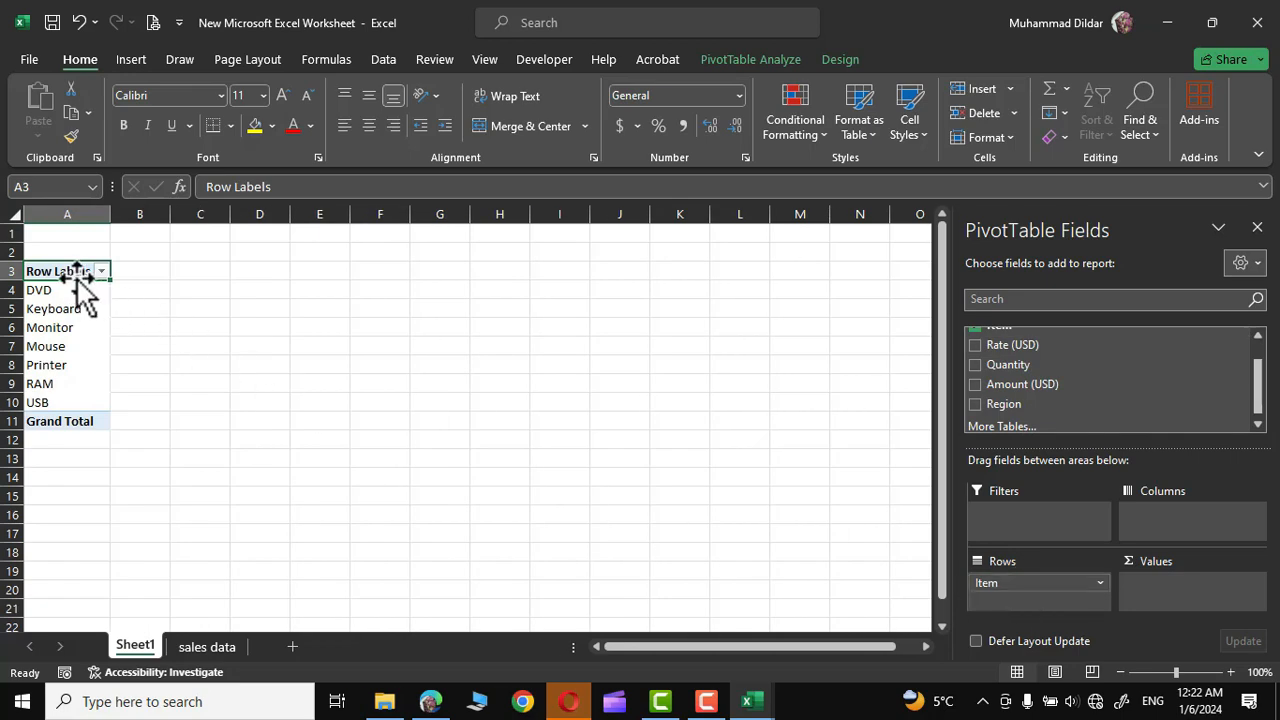
Add the Amount (USD) field to the PivotTable's Values area on Sheet1
left_click(210, 647)
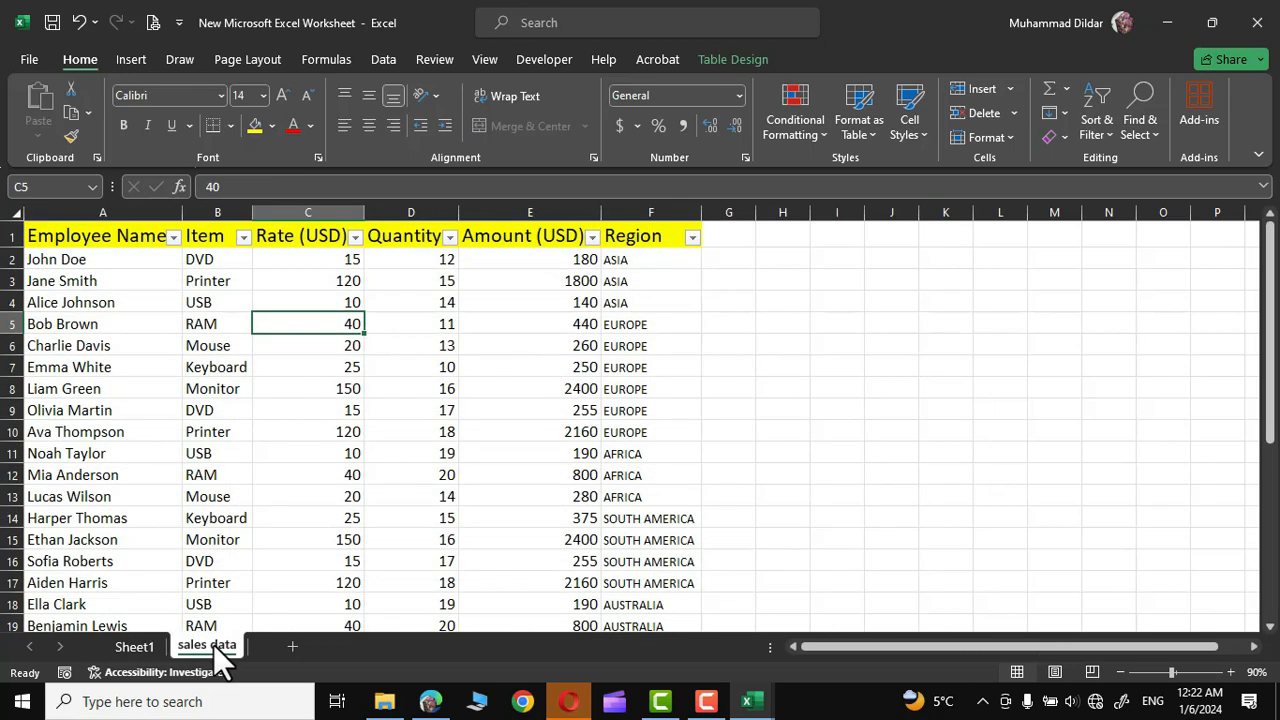
left_click(138, 647)
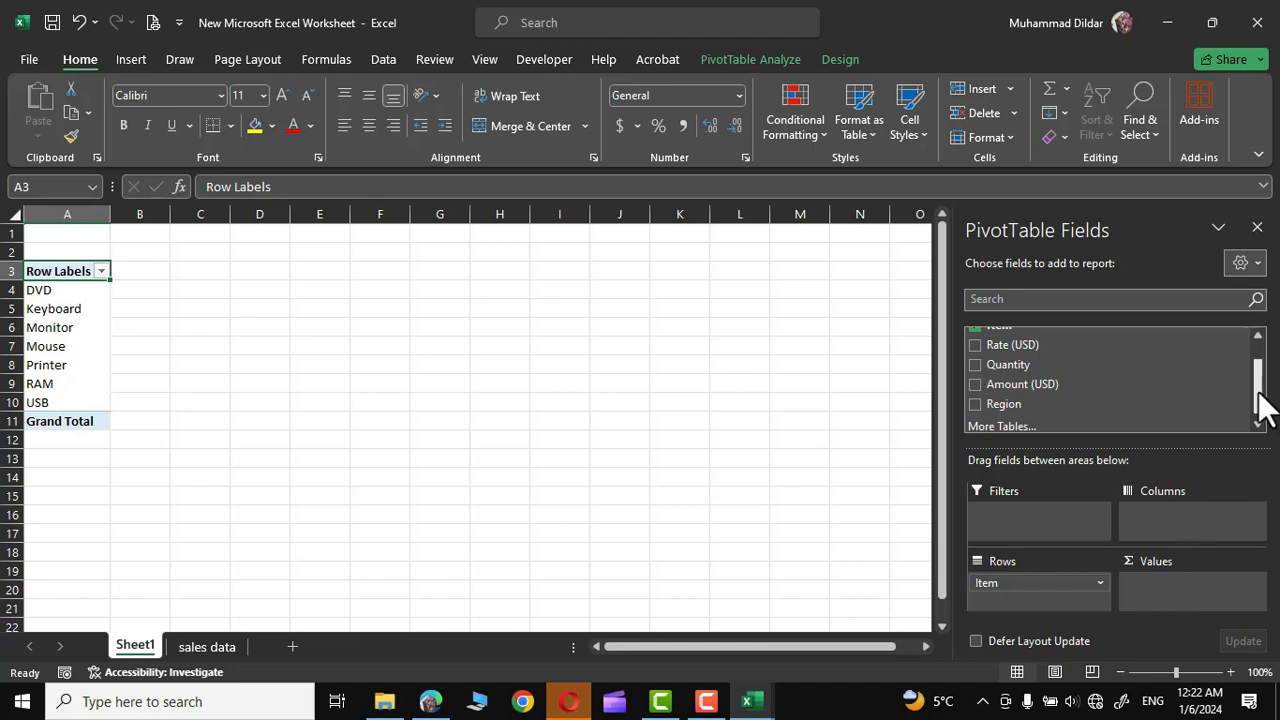
left_click_drag(1258, 390, 1264, 397)
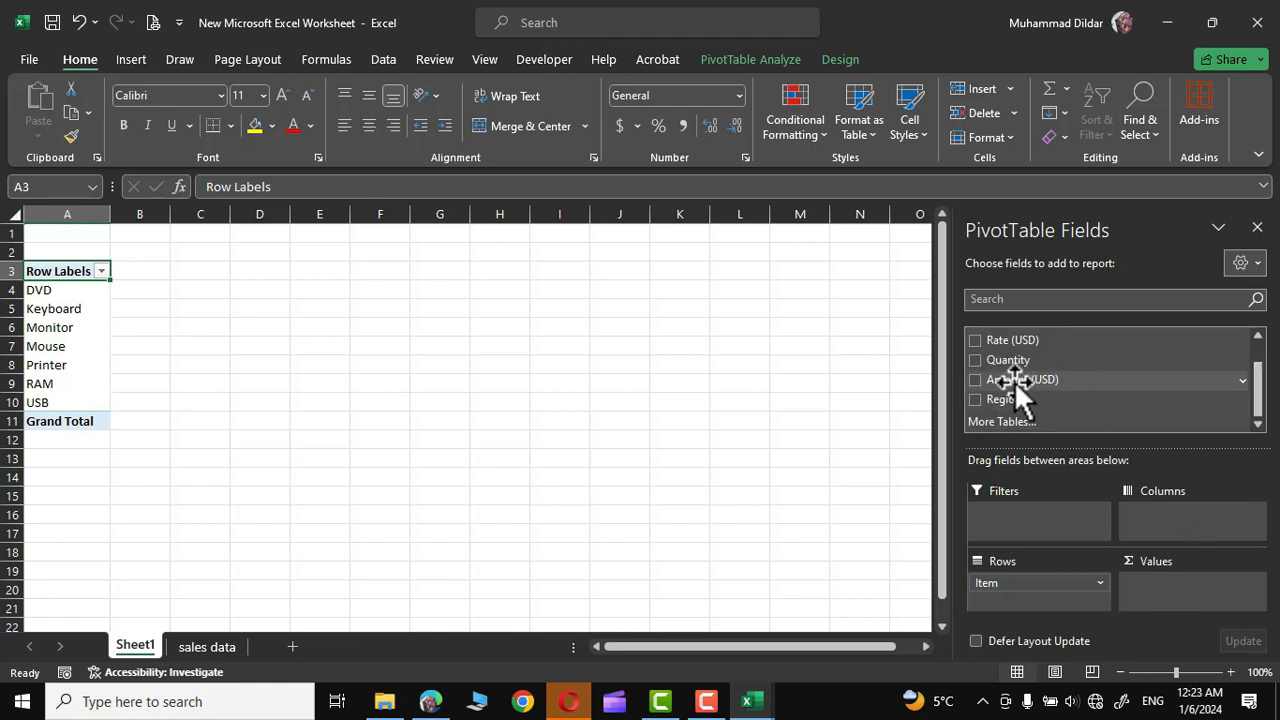
left_click_drag(1014, 381, 1157, 586)
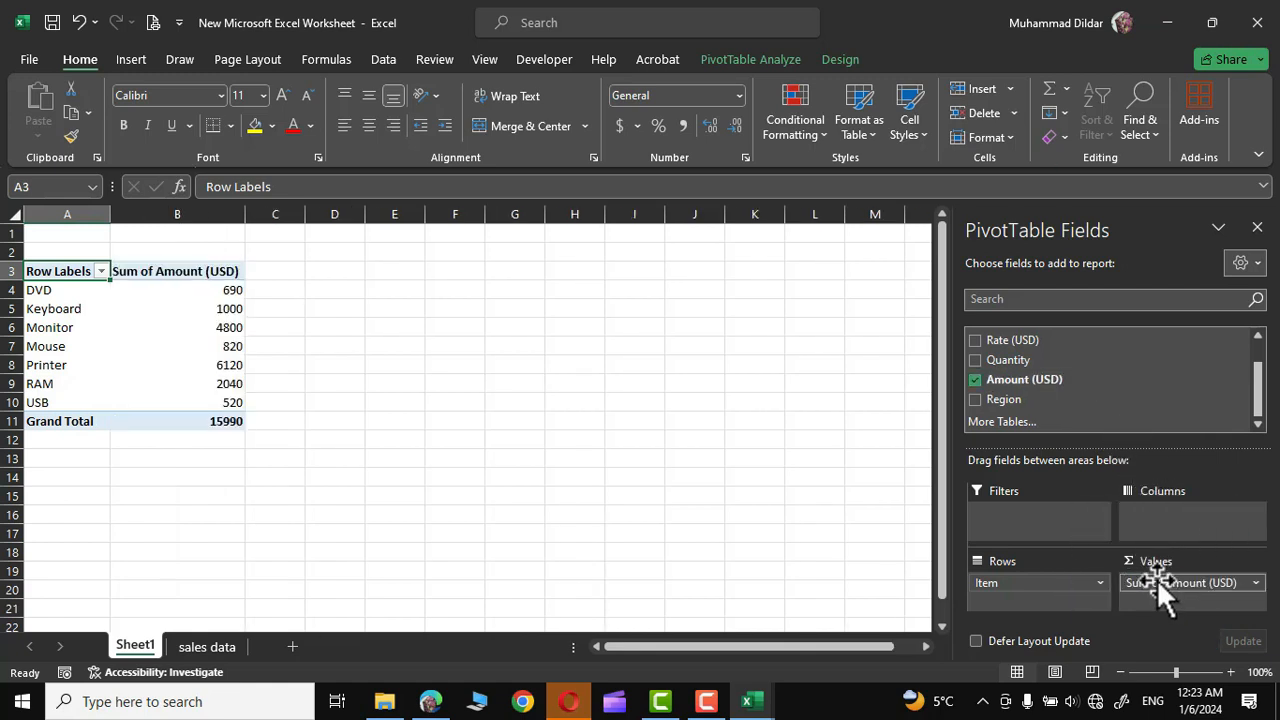
Add the Quantity field to the PivotTable's Rows area beneath Item
left_click(200, 346)
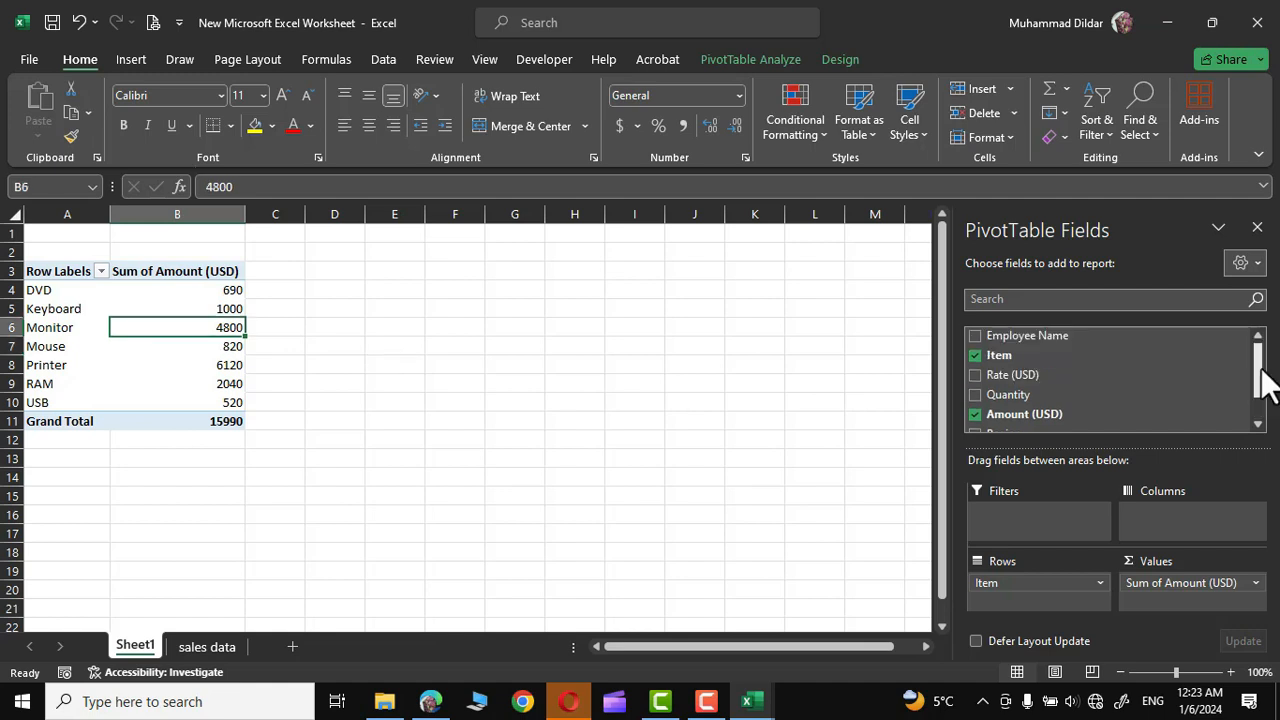
mouse_move(1258, 367)
left_mouse_down()
mouse_move(1256, 388)
mouse_move(1256, 354)
left_mouse_up()
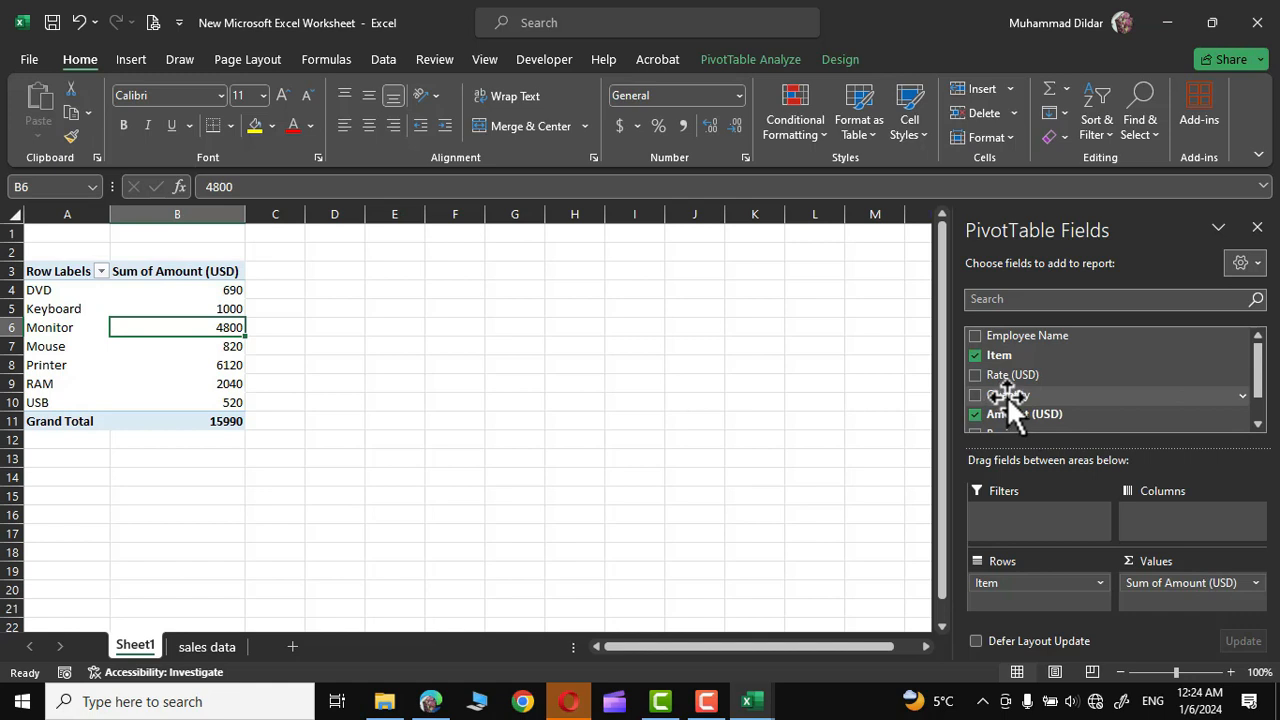
left_click_drag(1010, 400, 1019, 598)
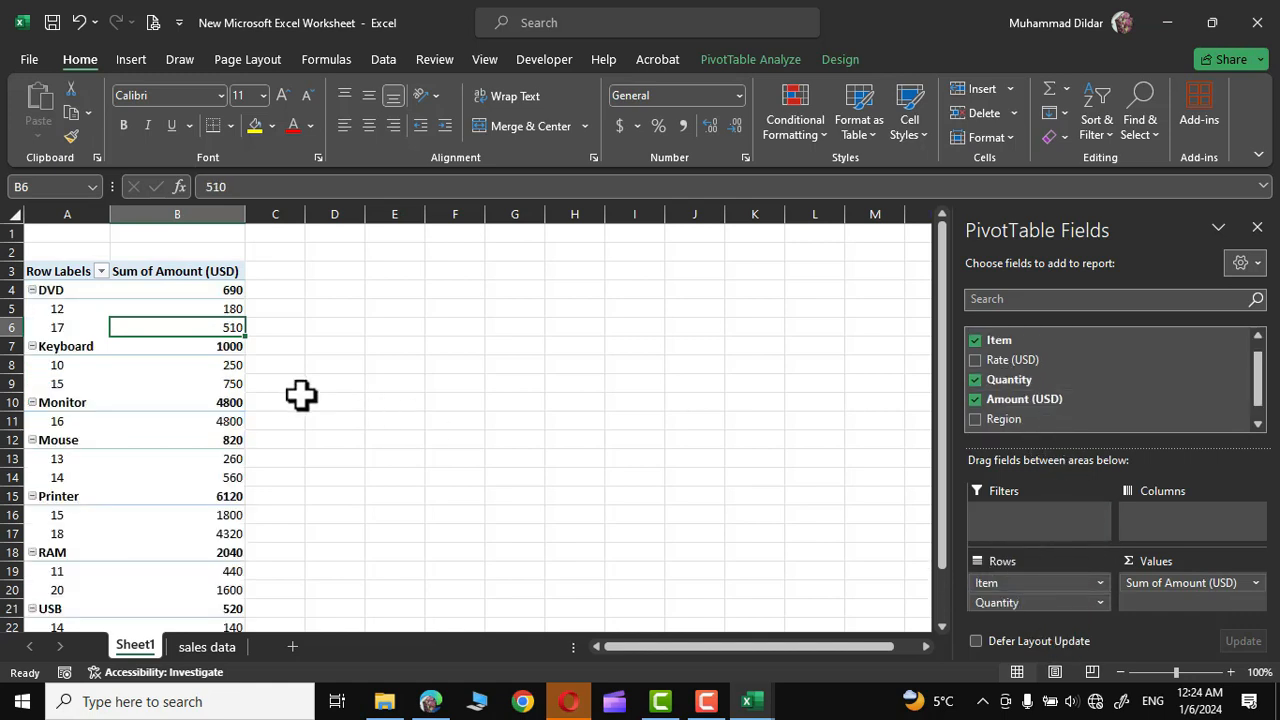
Rename the PivotTable's Row Labels header in cell A3 to item
scroll(298, 393, "down", 2)
scroll(298, 393, "up", 3)
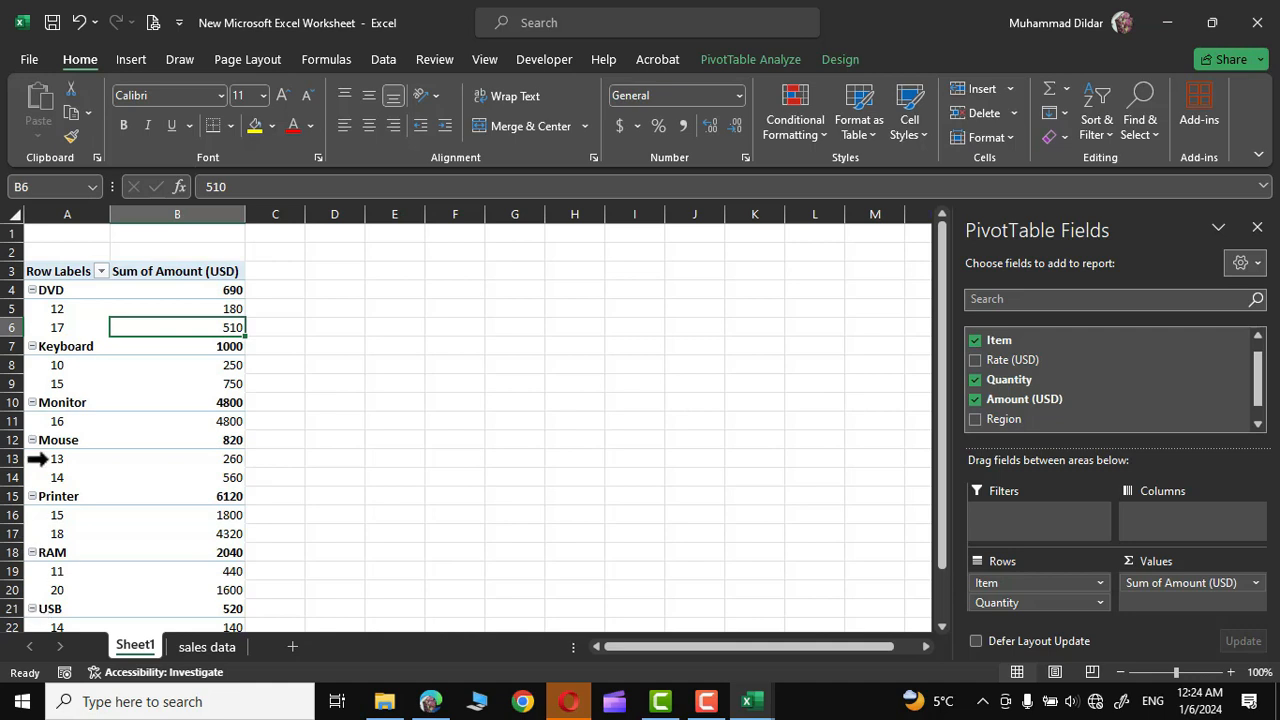
double_click(79, 271)
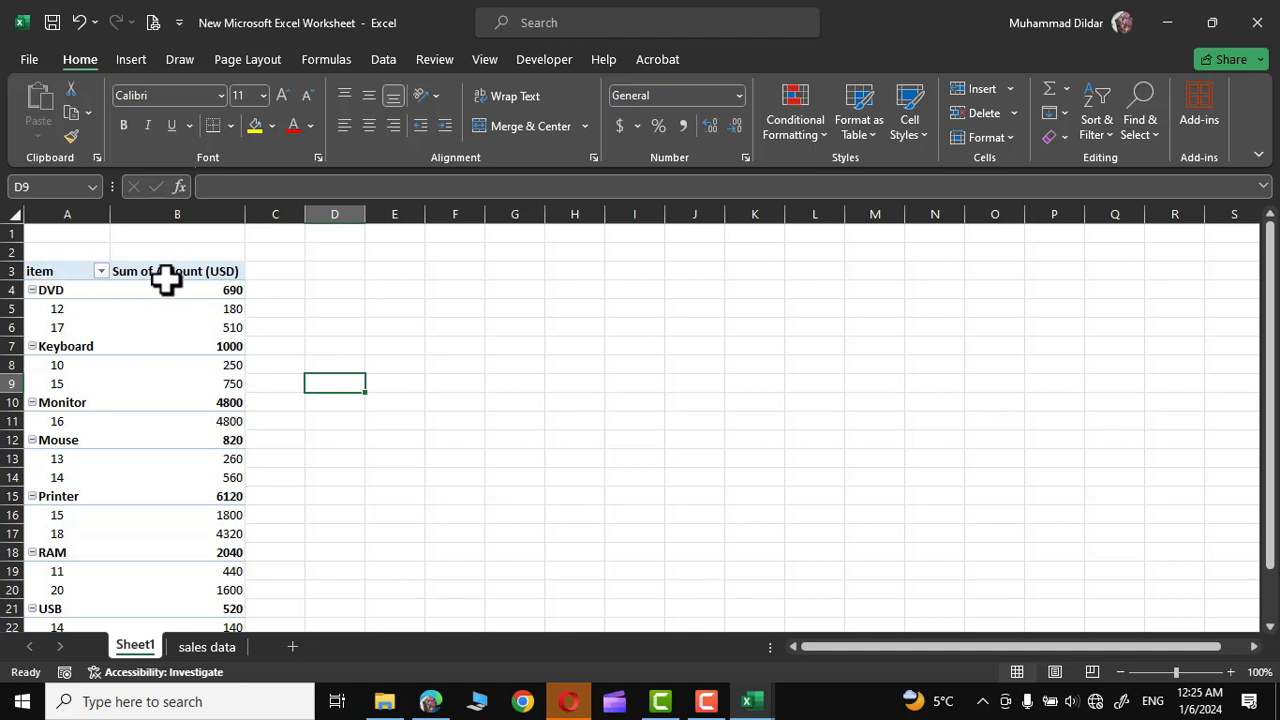
scroll(341, 395, "down", 4)
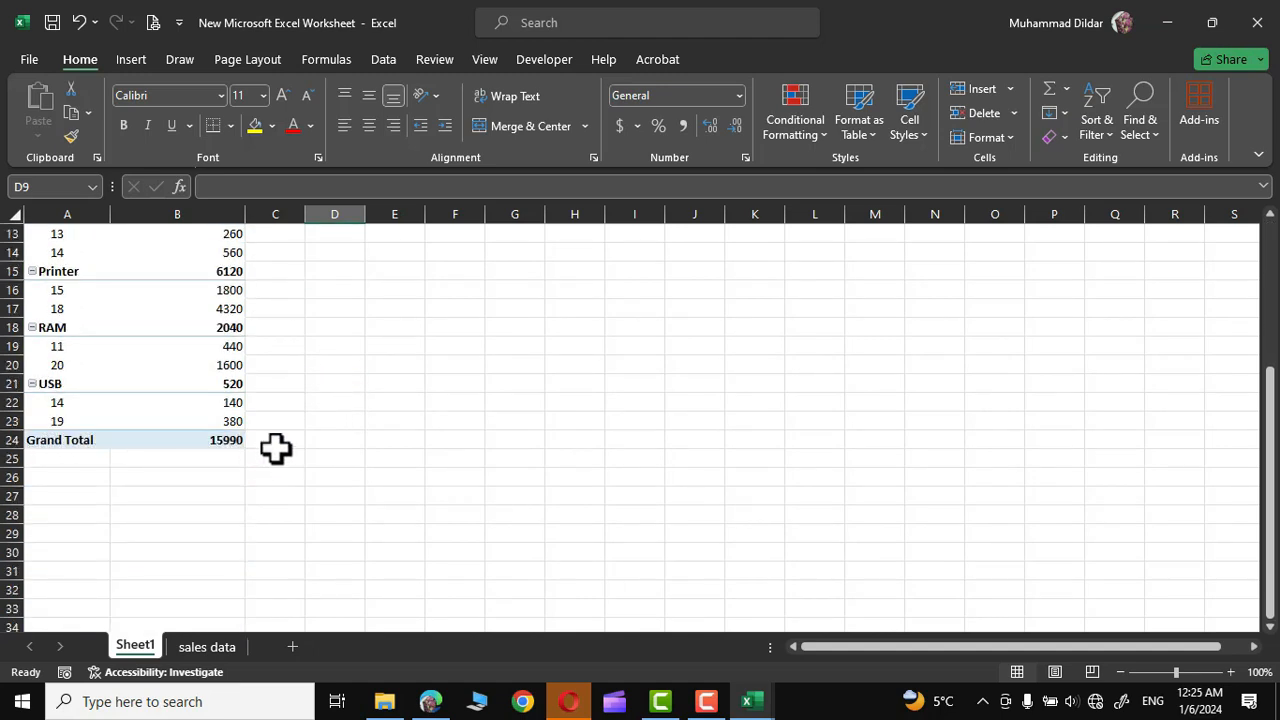
scroll(274, 449, "up", 4)
Remove Item and Quantity from the PivotTable's Rows area and add Item back as the only row field
left_click(156, 378)
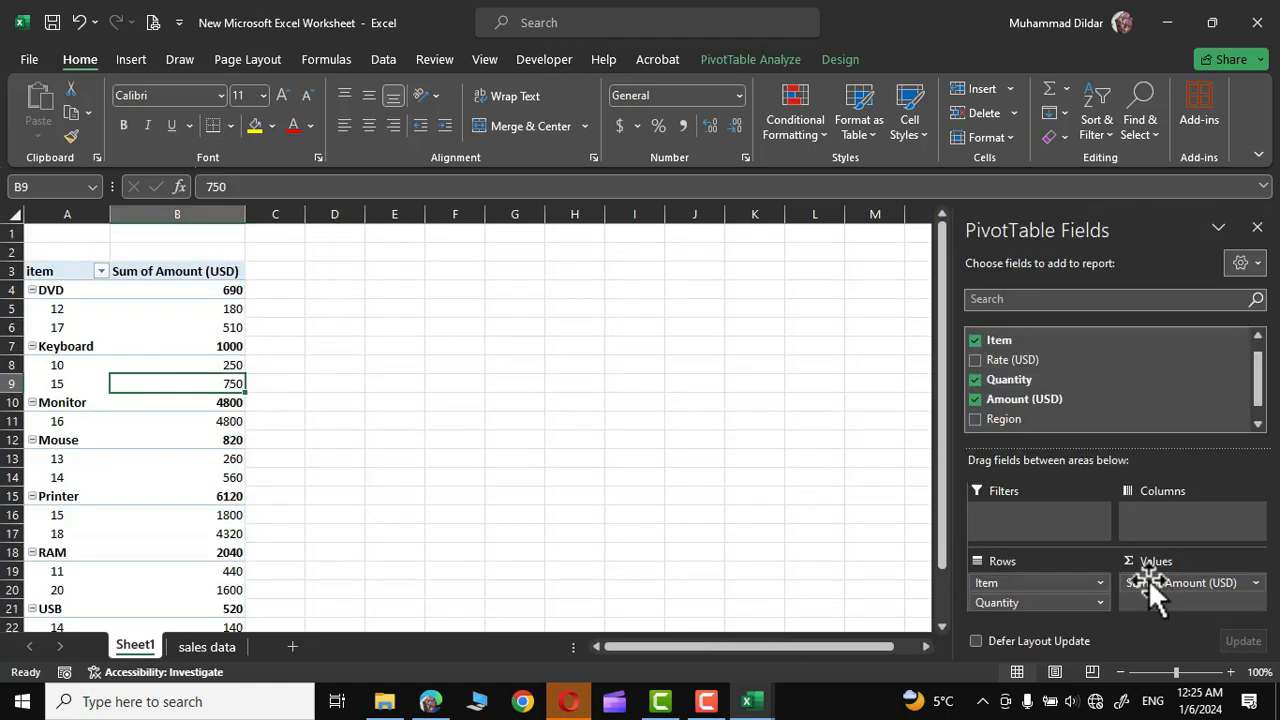
left_click(1038, 580)
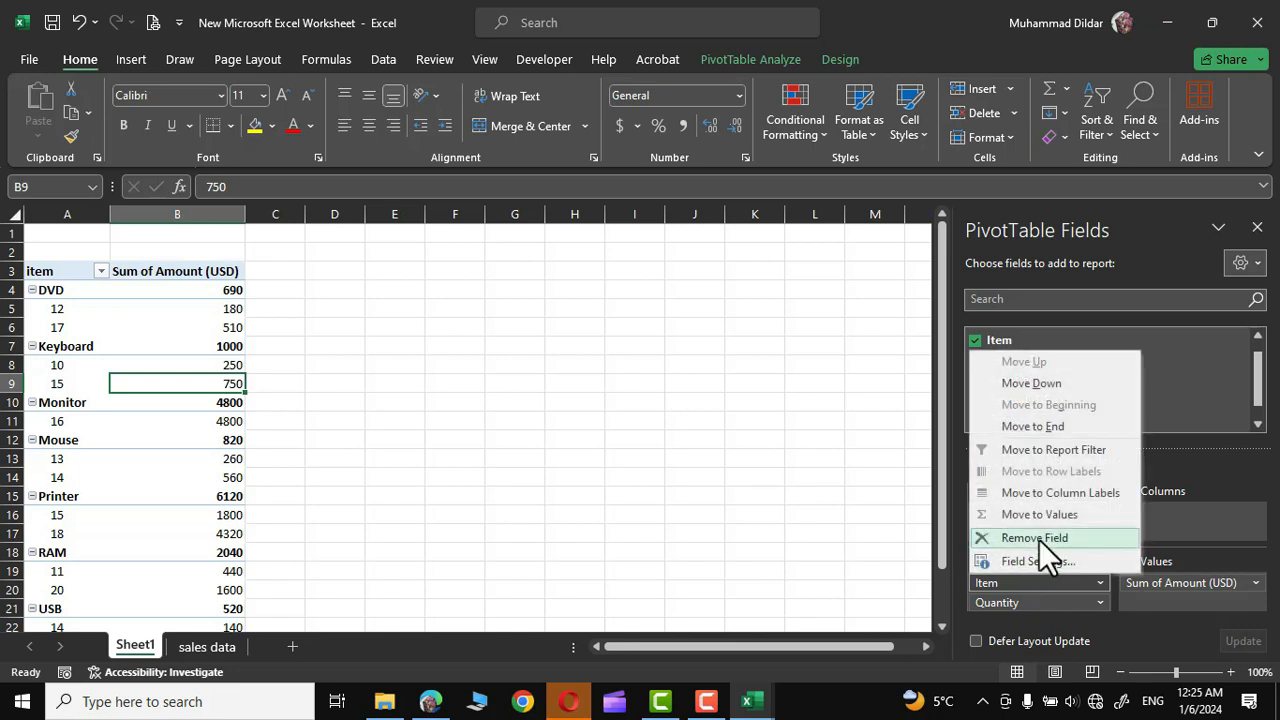
left_click(1039, 539)
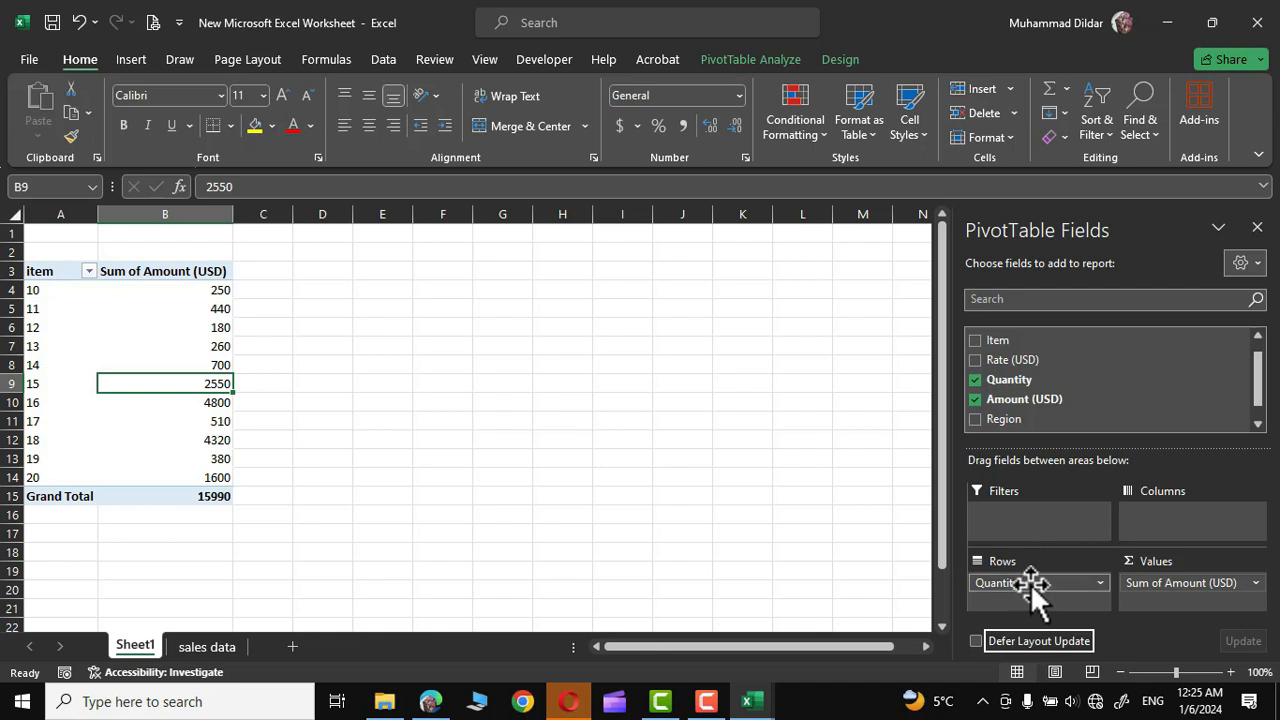
left_click_drag(1034, 594, 697, 598)
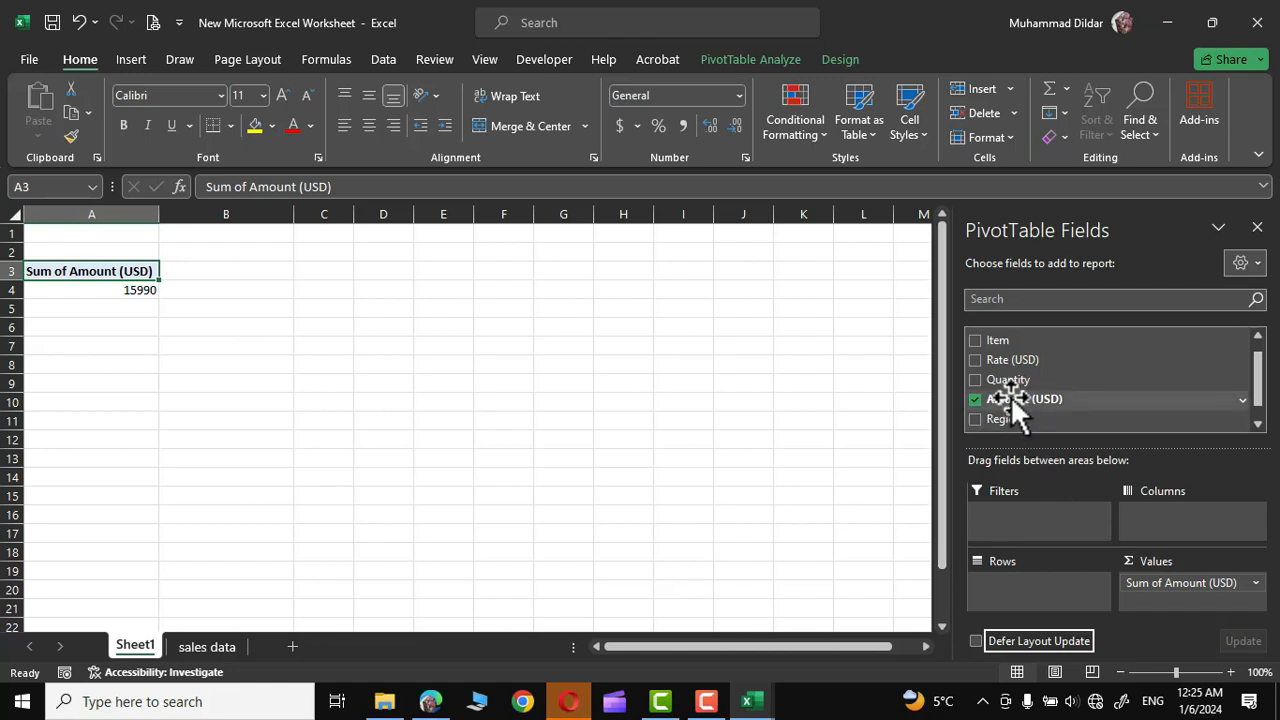
left_click(1005, 345)
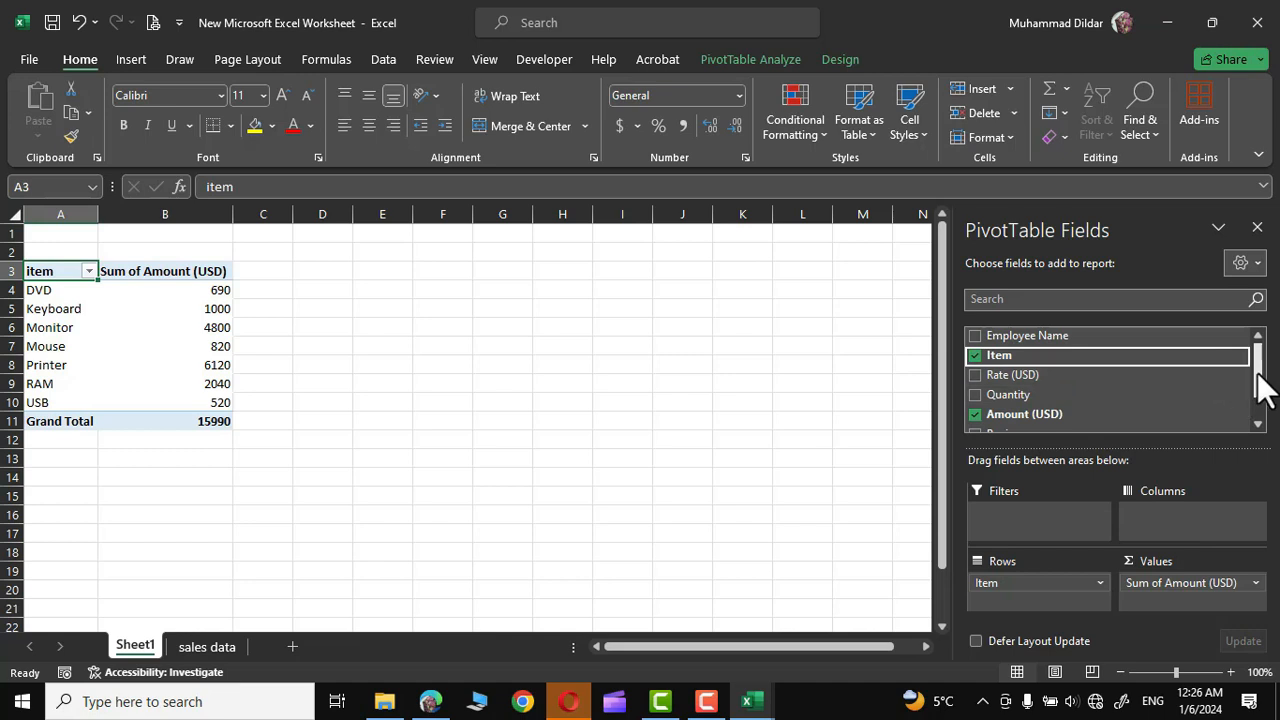
Add the Region field to the PivotTable's Columns area and remove it again
left_click_drag(1263, 386, 1265, 410)
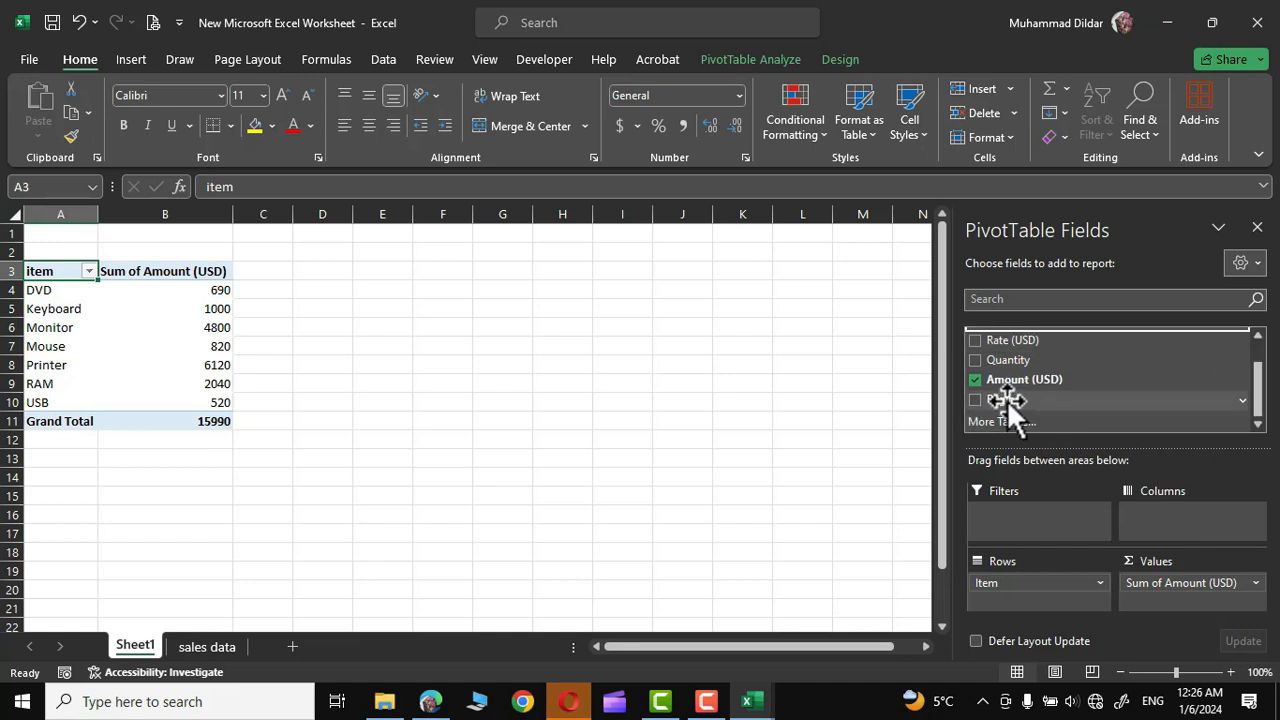
left_click_drag(1007, 400, 1170, 518)
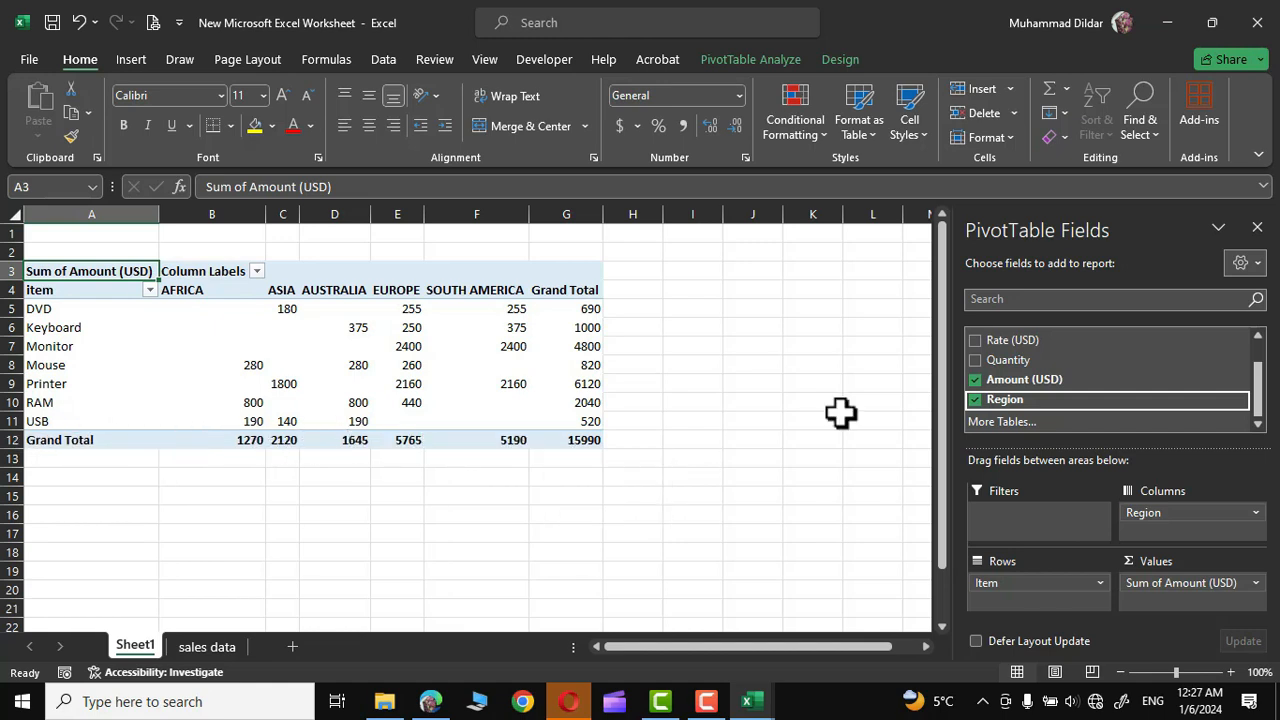
left_click_drag(1198, 514, 818, 566)
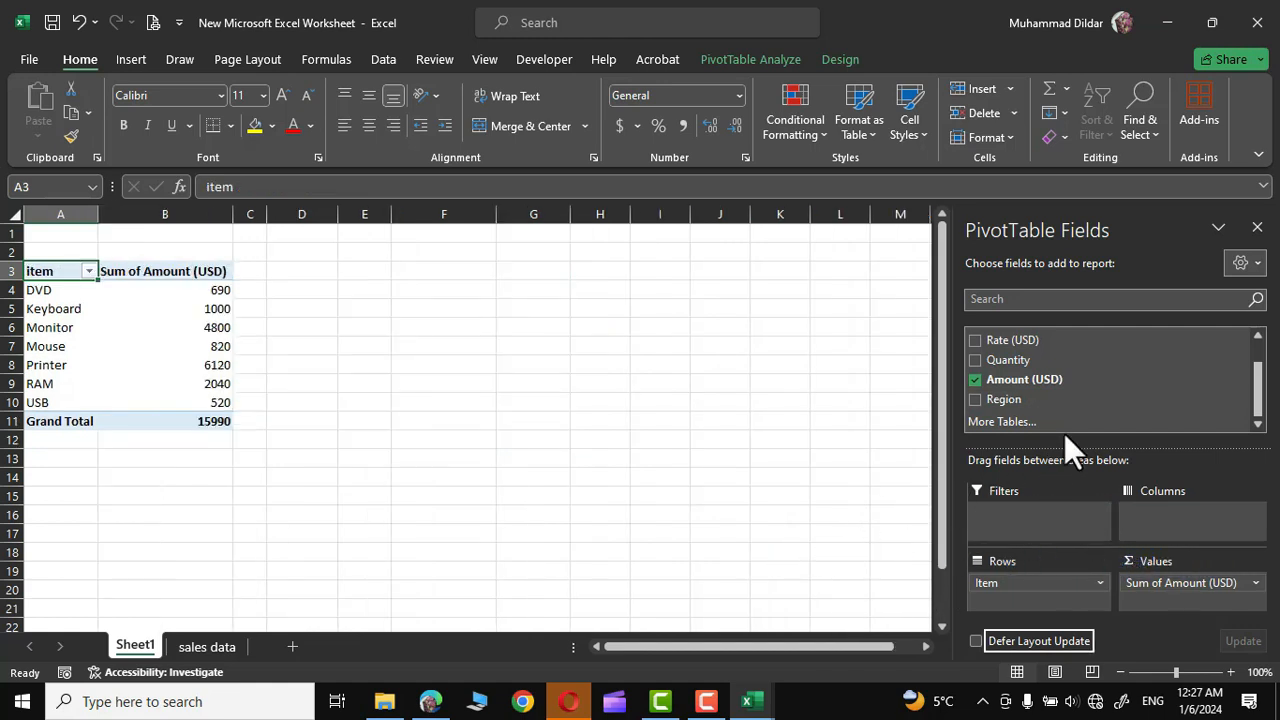
Add the Region field to the PivotTable's Filters area and filter the report to AUSTRALIA
left_click_drag(1036, 397, 1024, 519)
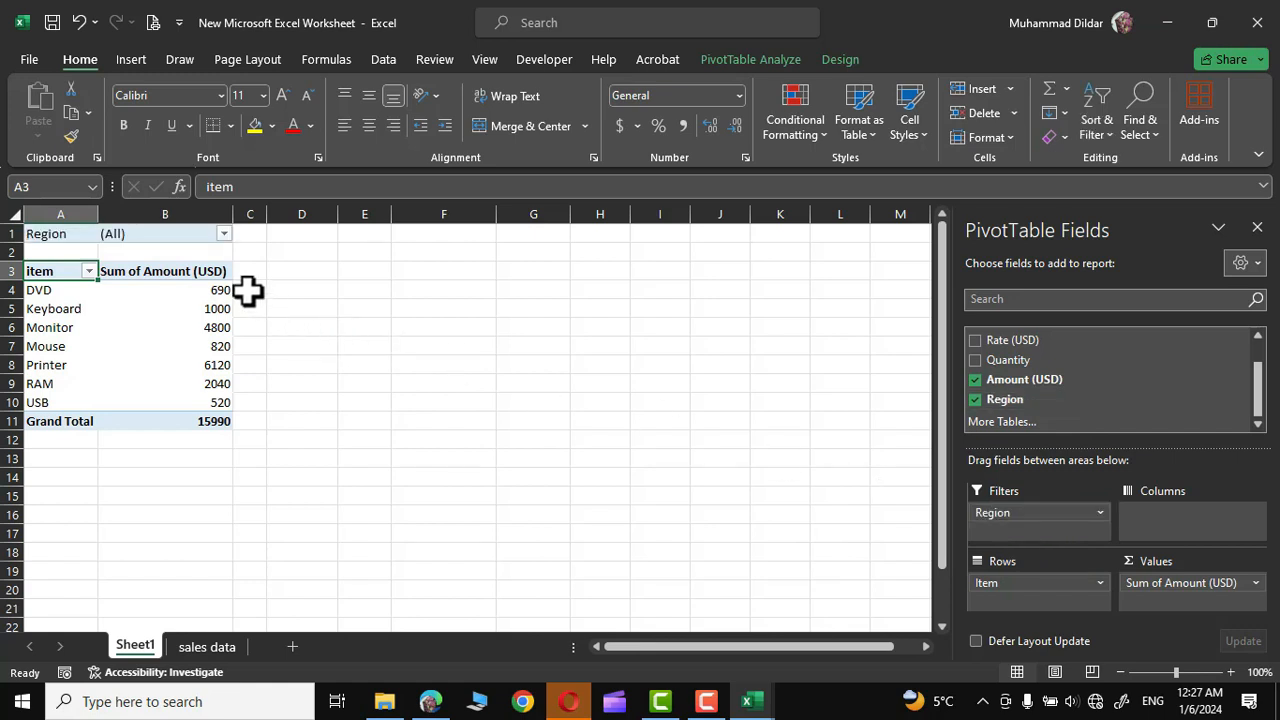
left_click(224, 233)
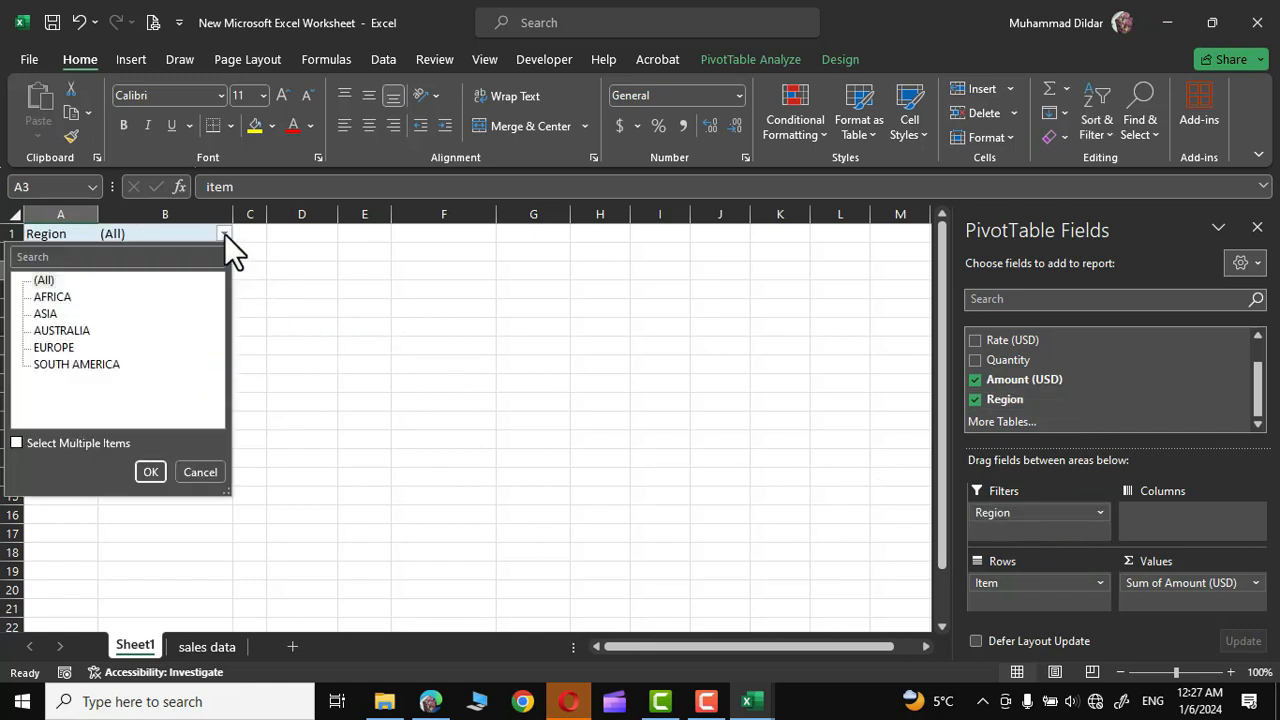
left_click(63, 331)
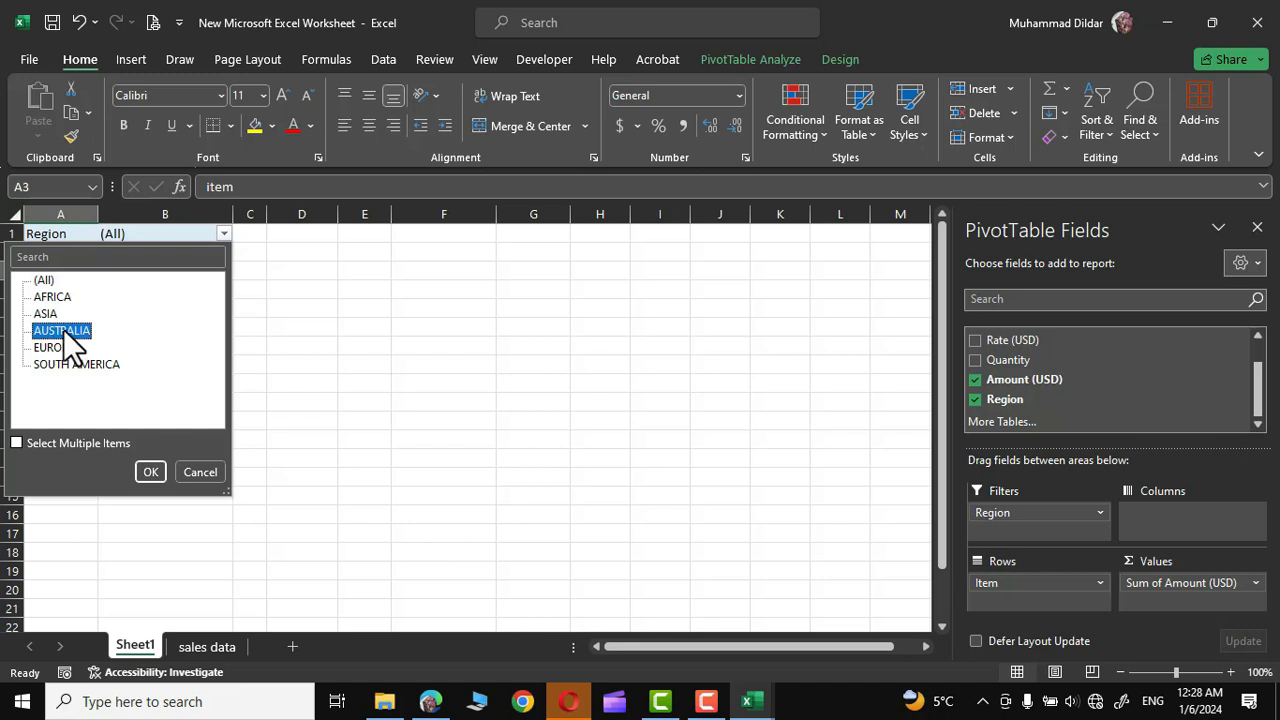
left_click(151, 470)
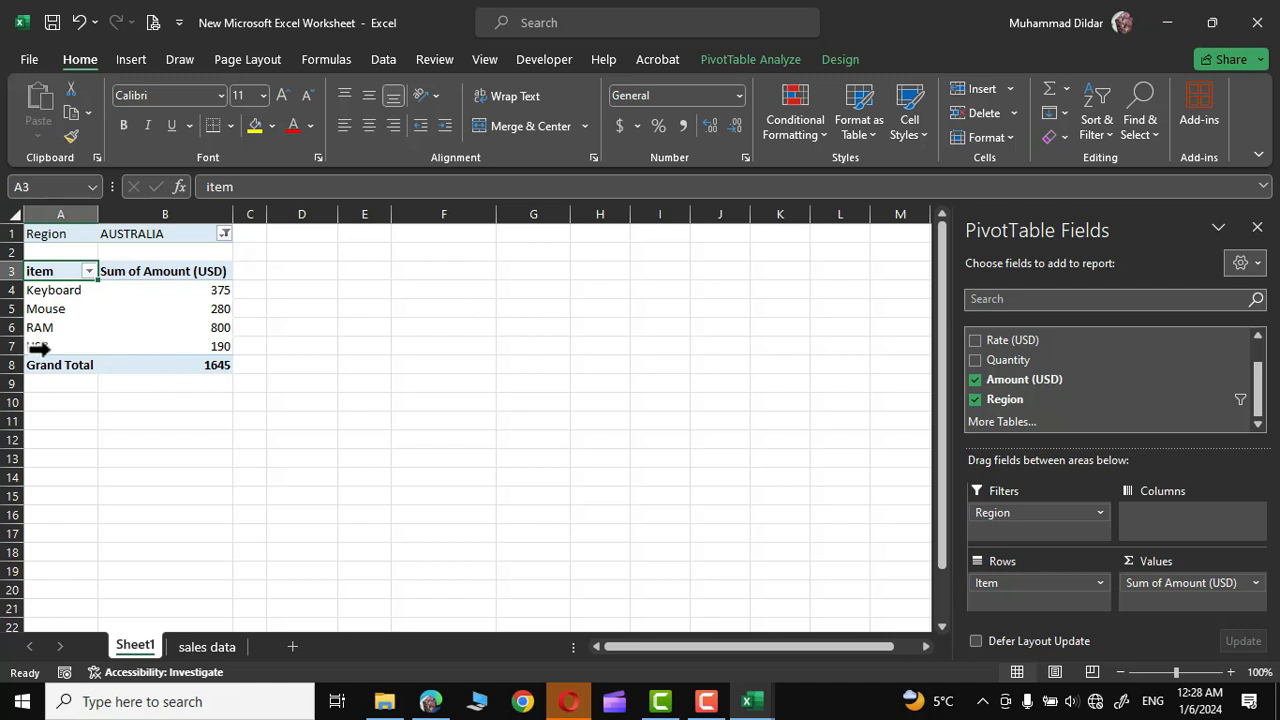
Change the PivotTable's Region filter to ASIA
left_click(224, 234)
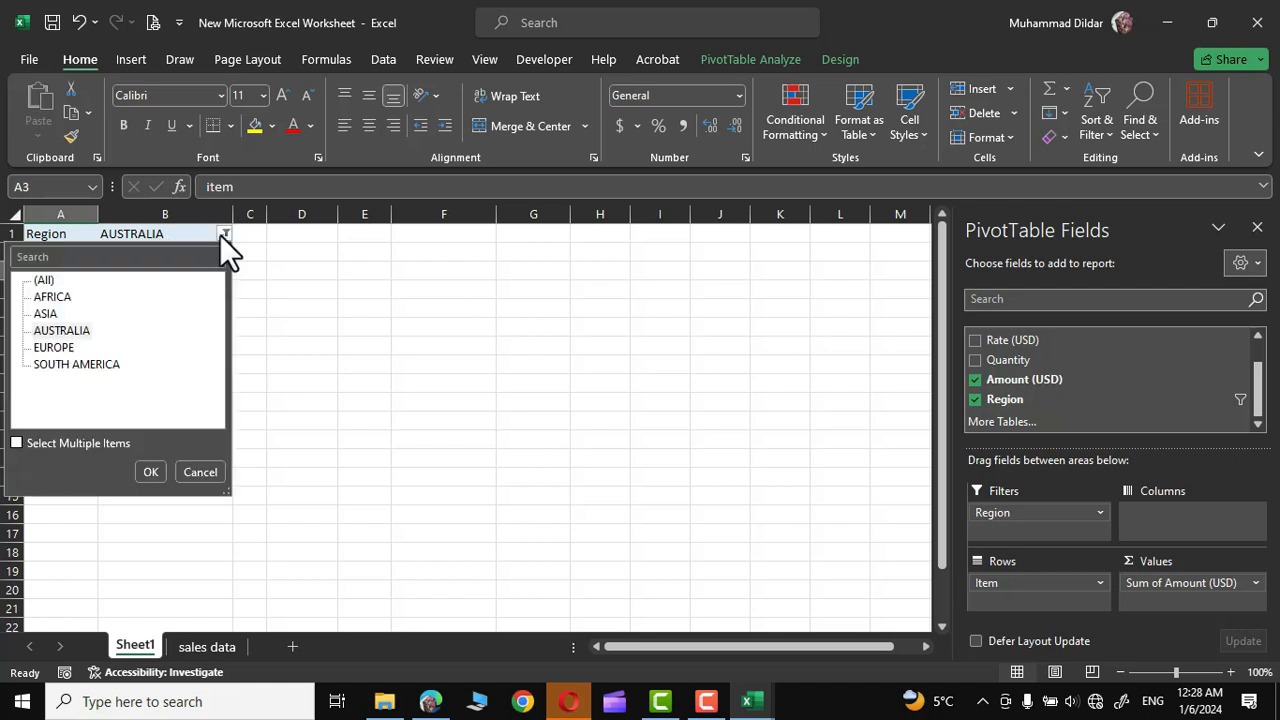
left_click(47, 314)
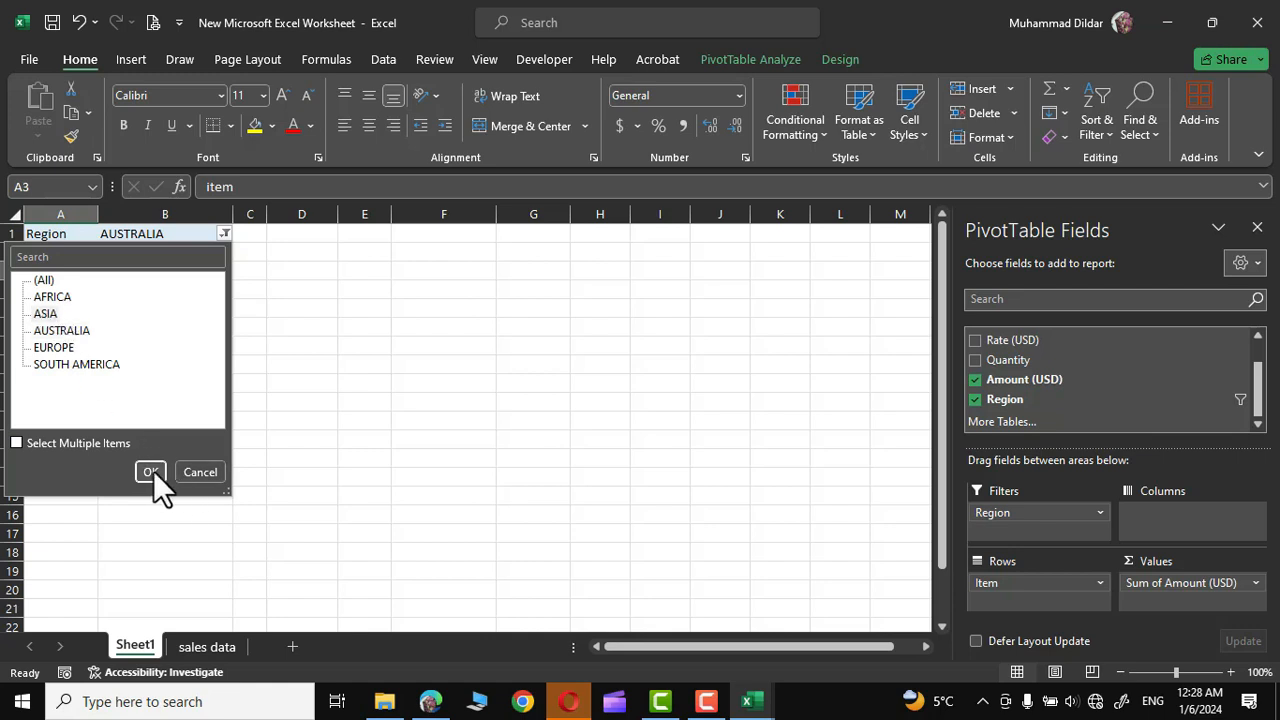
left_click(150, 472)
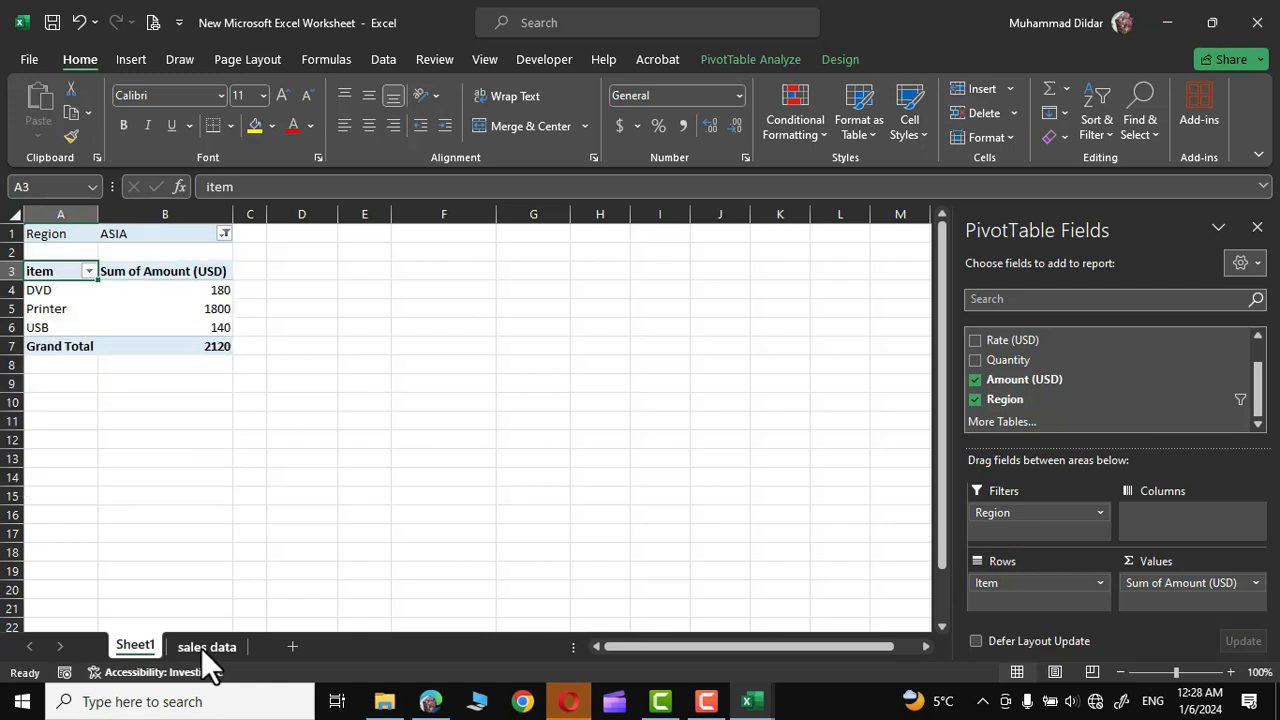
Remove the Region field from the PivotTable's Filters area
left_click(363, 457)
left_click(158, 290)
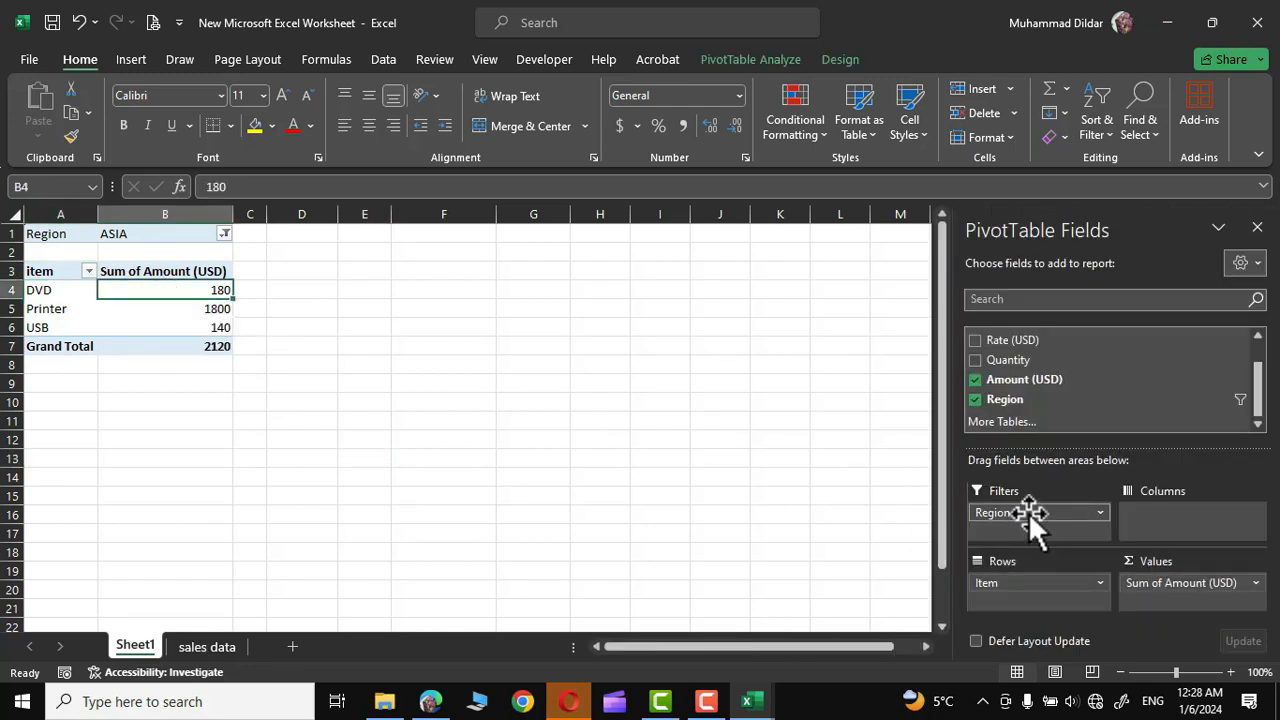
left_click_drag(1028, 512, 930, 520)
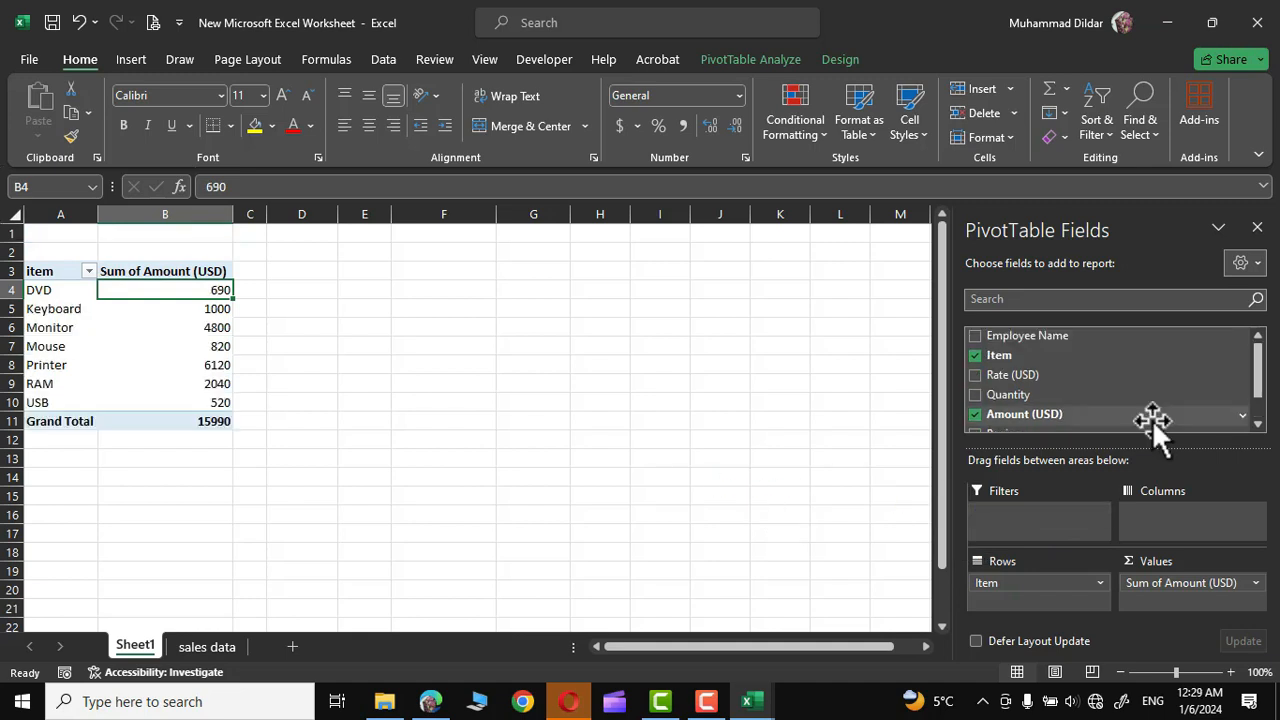
Add the Rate (USD) and Quantity fields to the PivotTable's Values area beneath Sum of Amount (USD)
left_click_drag(1003, 376, 1161, 603)
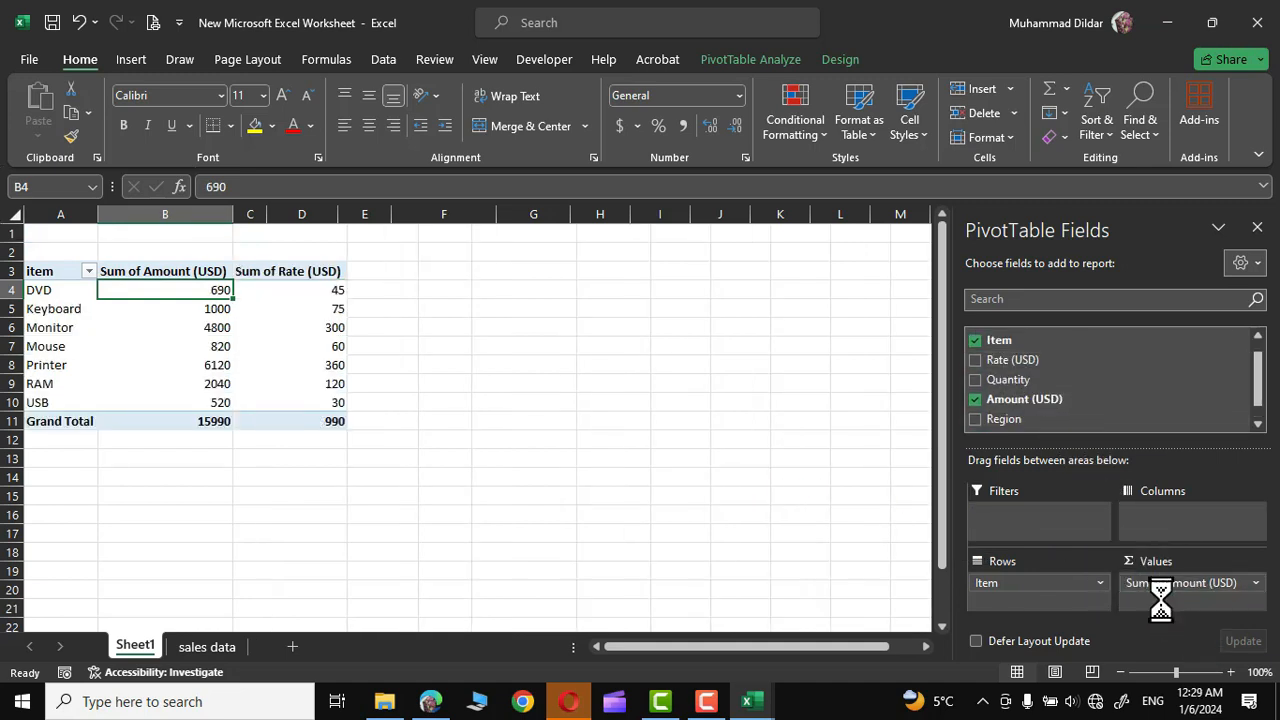
left_click_drag(1006, 380, 1172, 618)
left_click(517, 360)
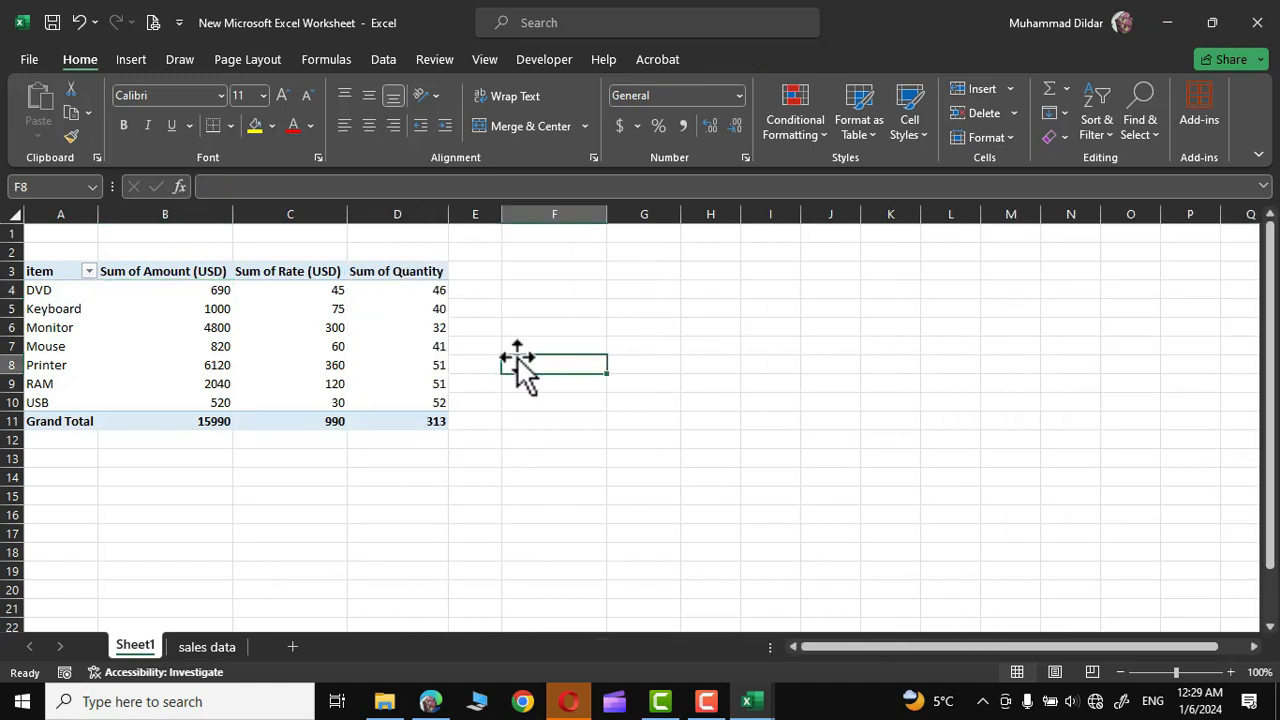
left_click(630, 477)
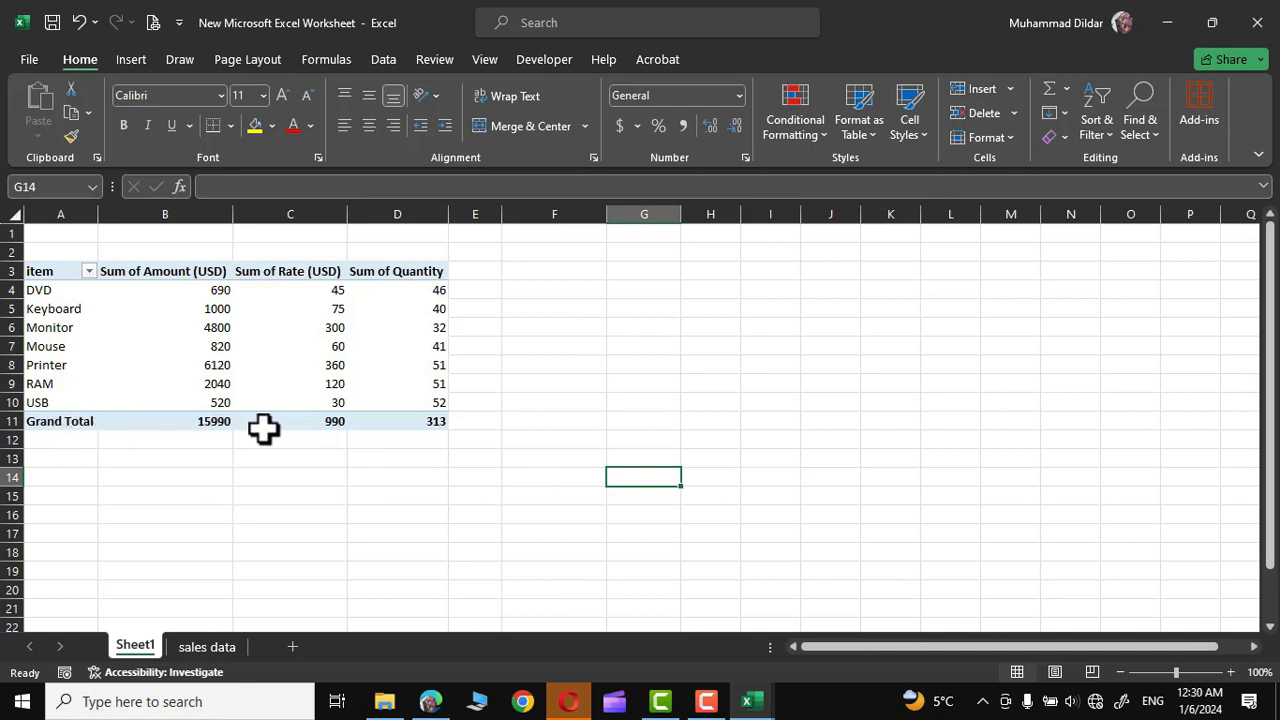
Show the Sum of Rate (USD) values as % of Grand Total and undo that change
mouse_move(322, 424)
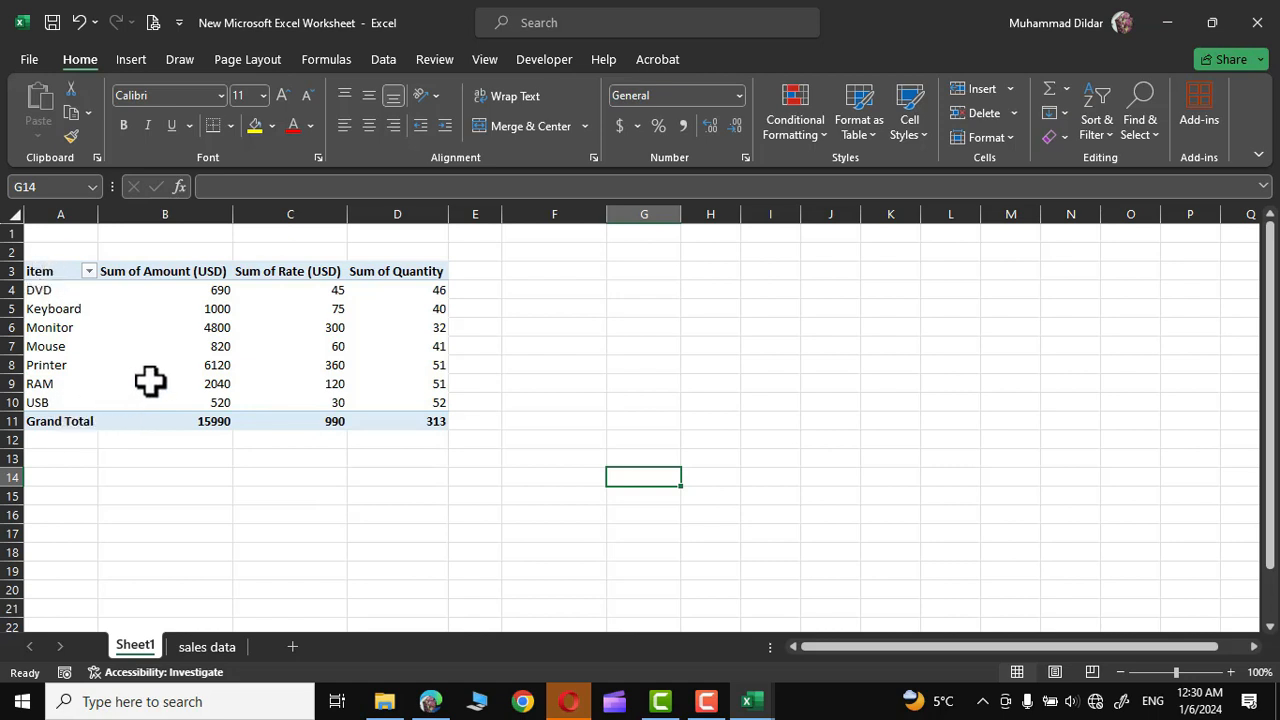
right_click(282, 328)
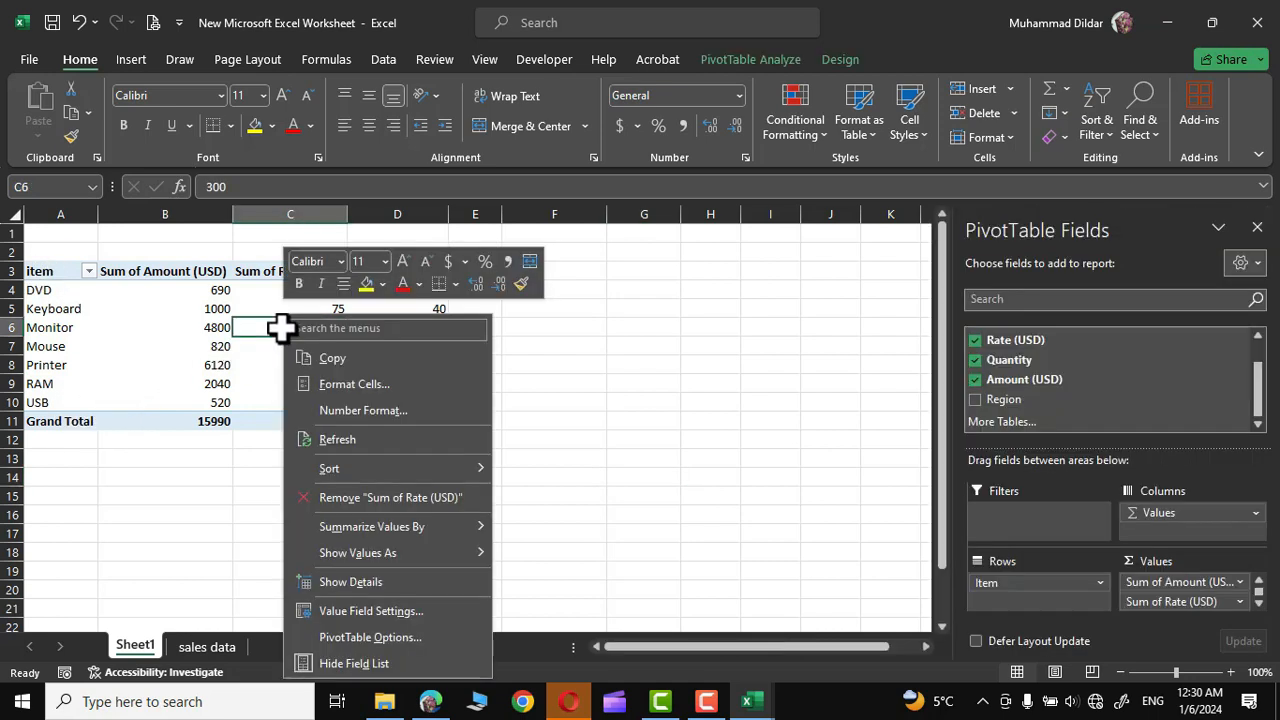
mouse_move(403, 555)
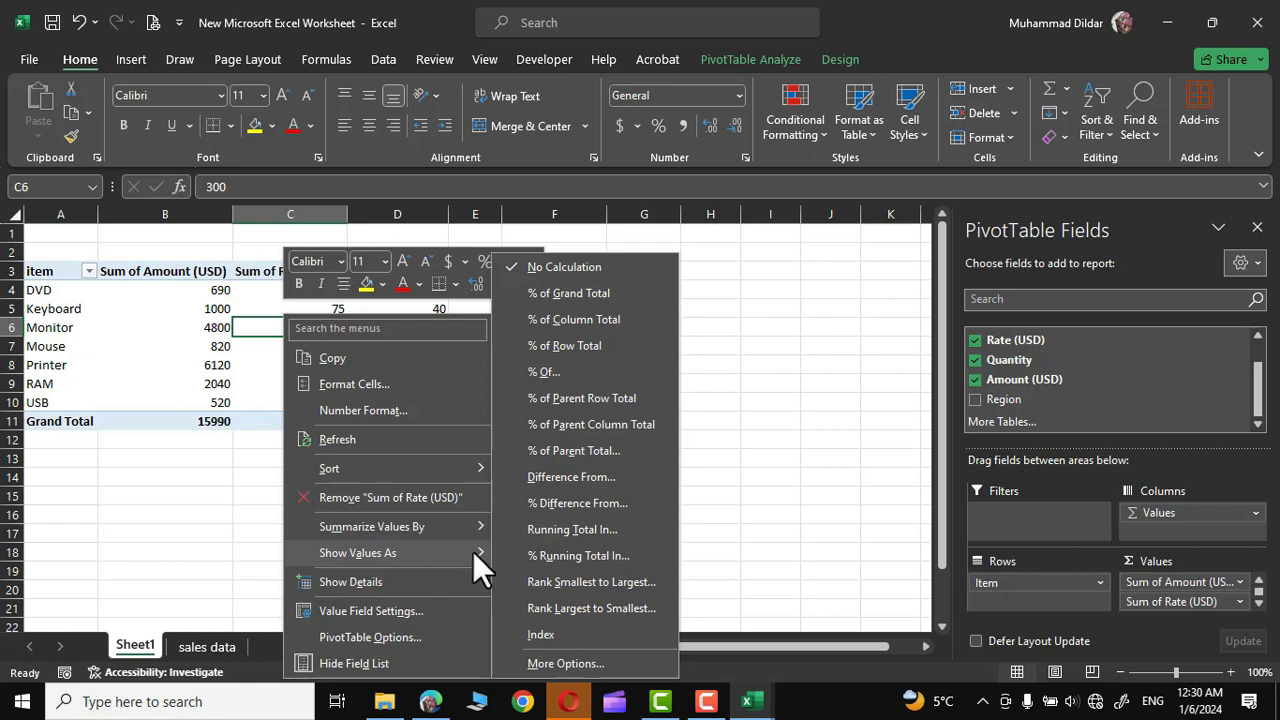
left_click(585, 294)
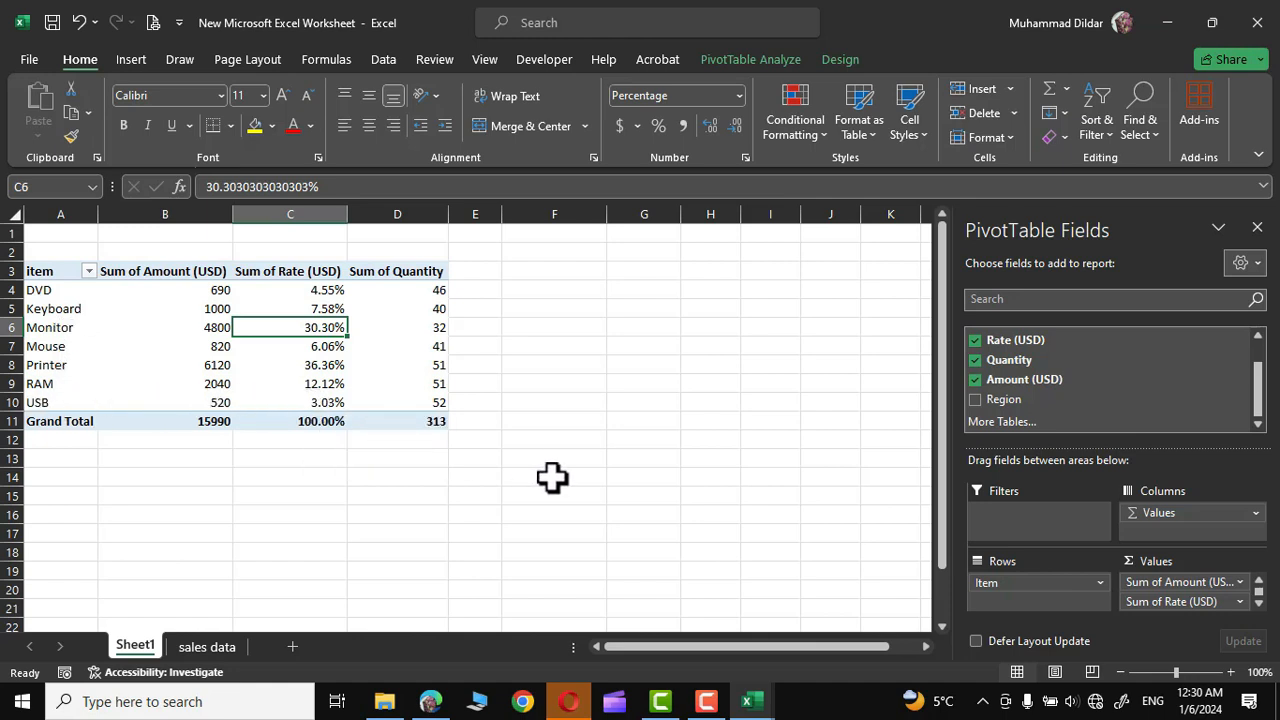
key("ctrl+z")
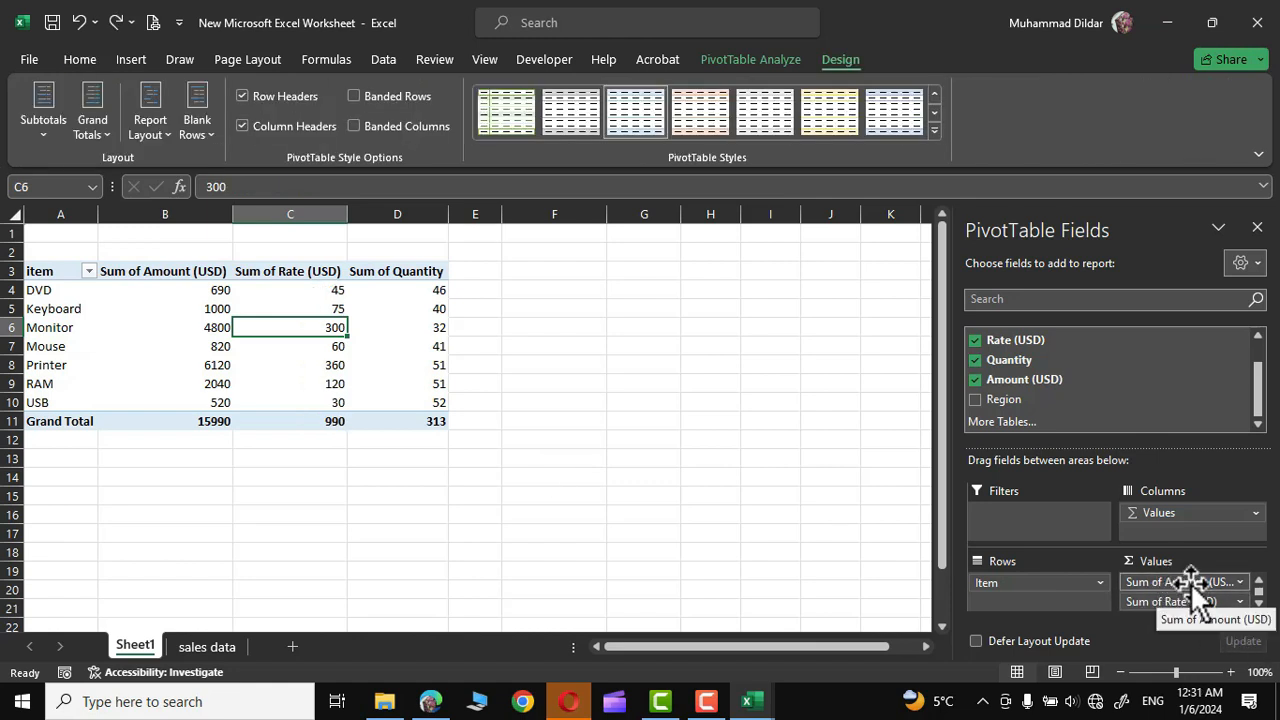
Remove Sum of Amount (USD) and Sum of Rate (USD) from the Values area, leaving only Sum of Quantity
left_click_drag(1187, 582, 756, 568)
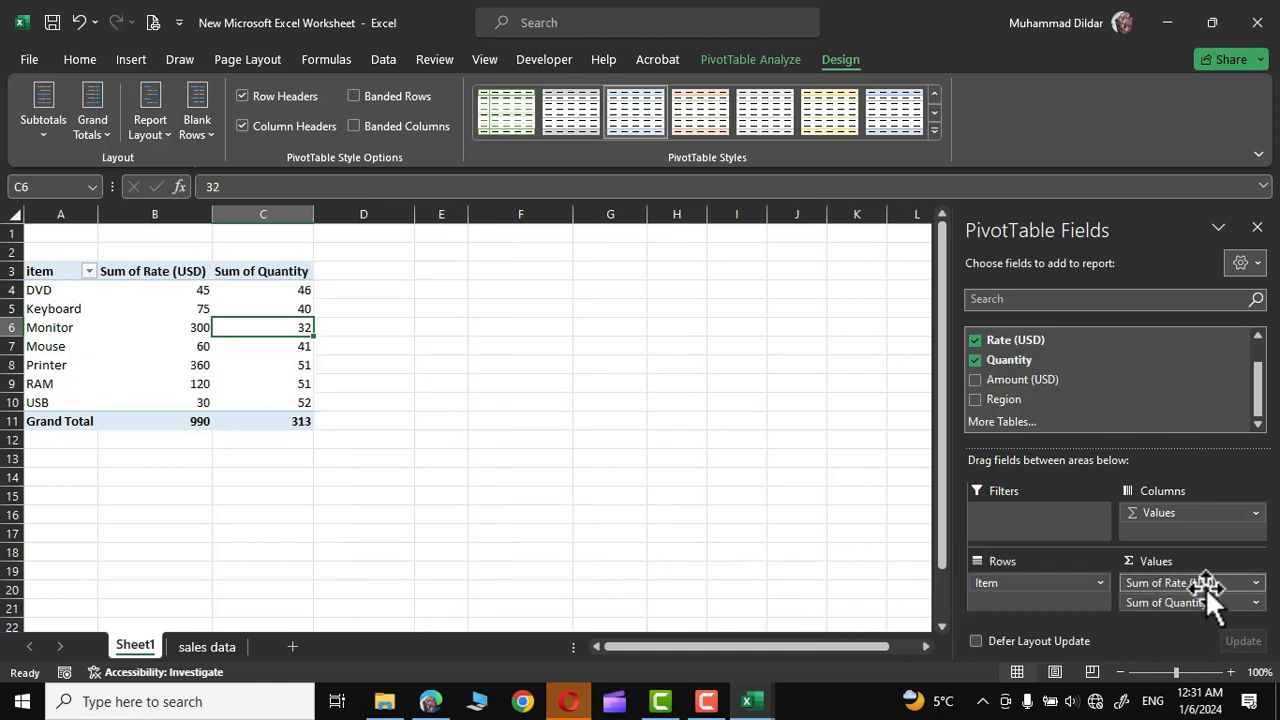
left_click_drag(1203, 582, 757, 566)
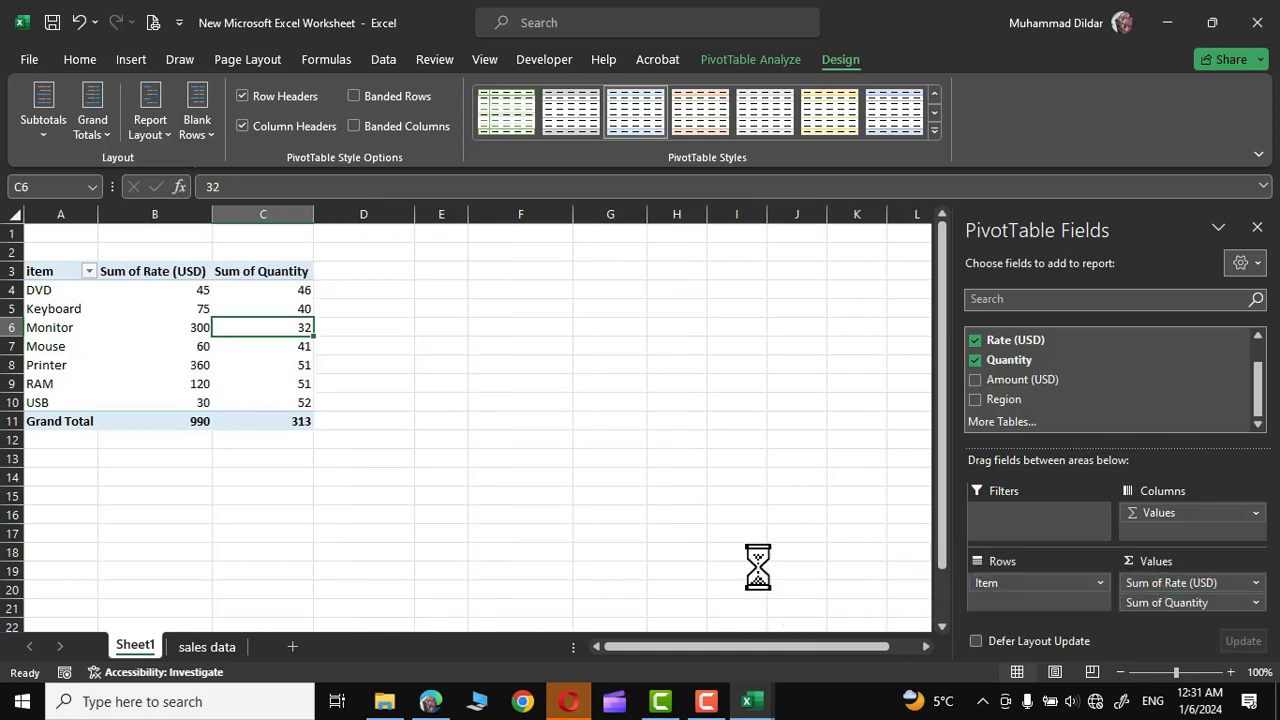
left_click(428, 440)
Copy the whole PivotTable in A3:B11 and paste the copy at cell D3 of Sheet1
left_click_drag(43, 271, 150, 421)
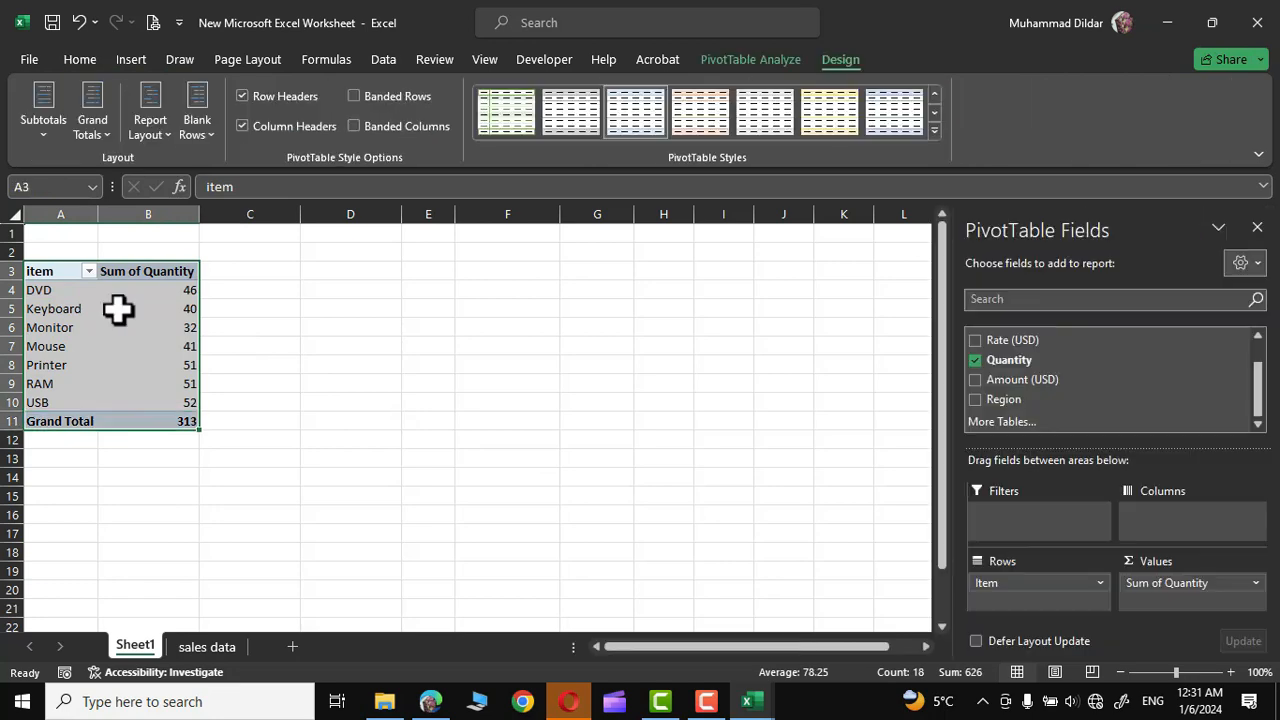
right_click(118, 310)
left_click(170, 355)
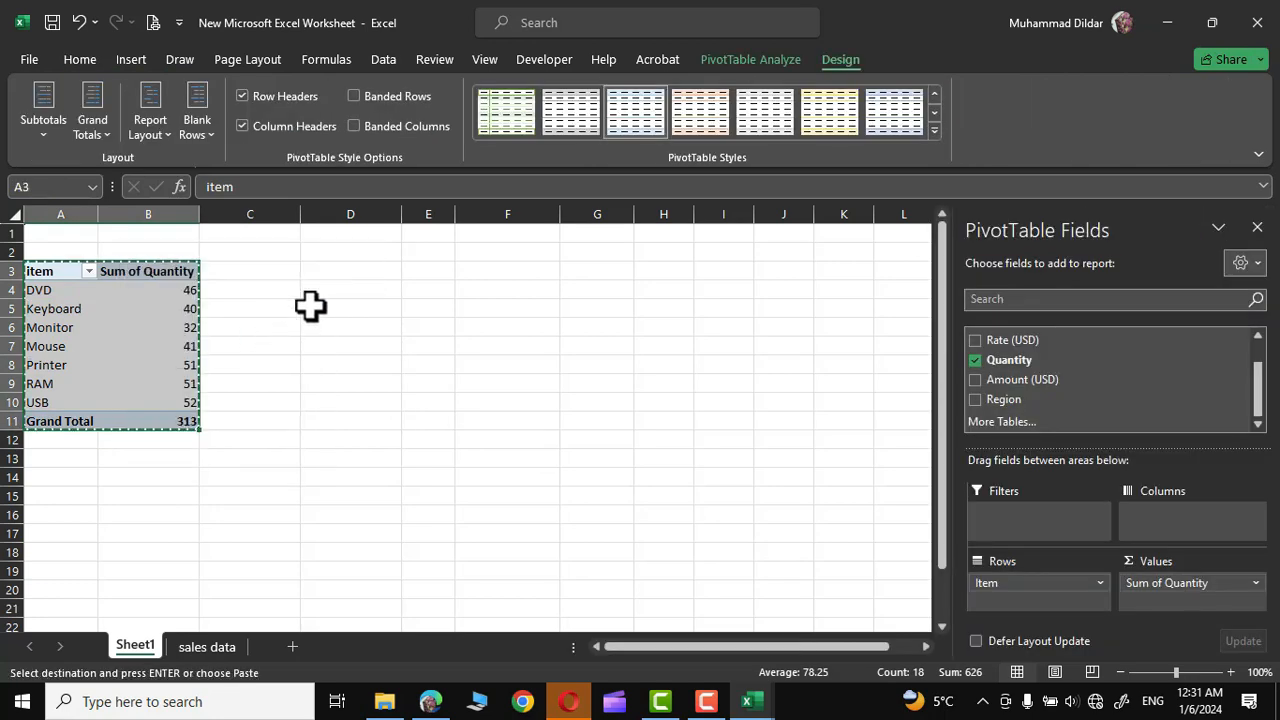
left_click(350, 275)
right_click(347, 273)
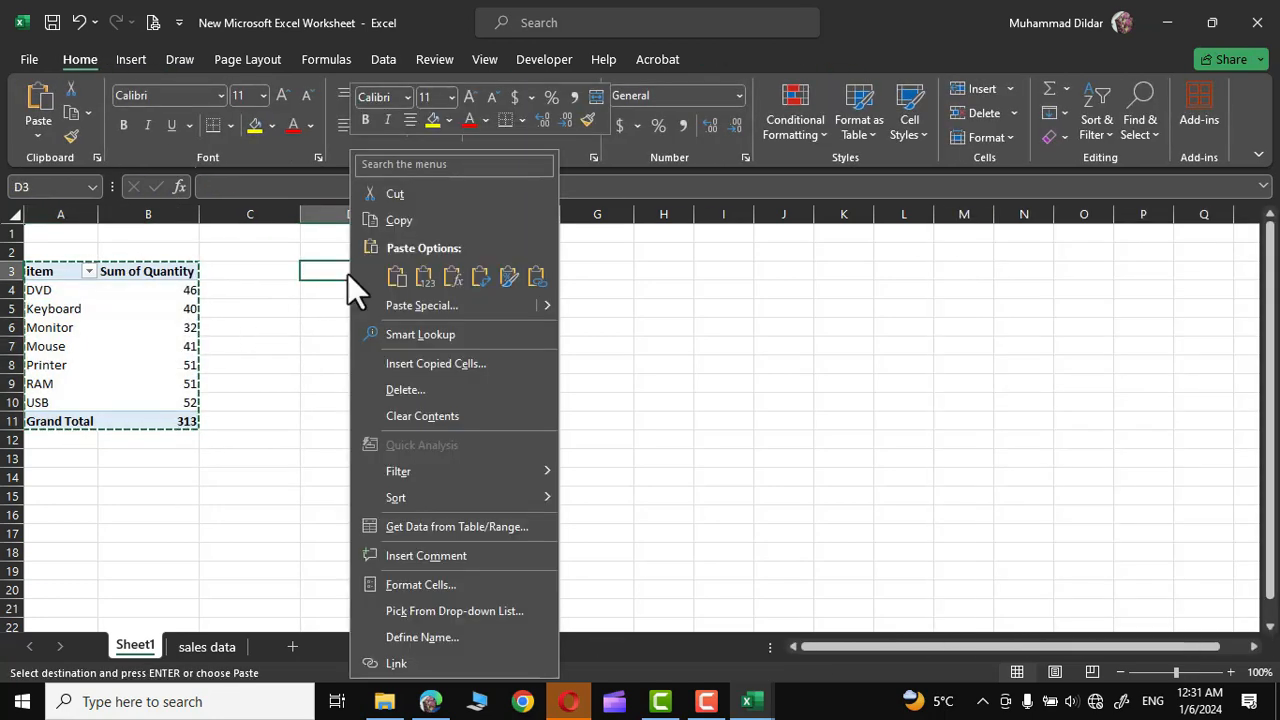
left_click(389, 277)
left_click(620, 366)
Replace Sum of Quantity with the Amount (USD) field in the Values area of the copied PivotTable
left_click(424, 308)
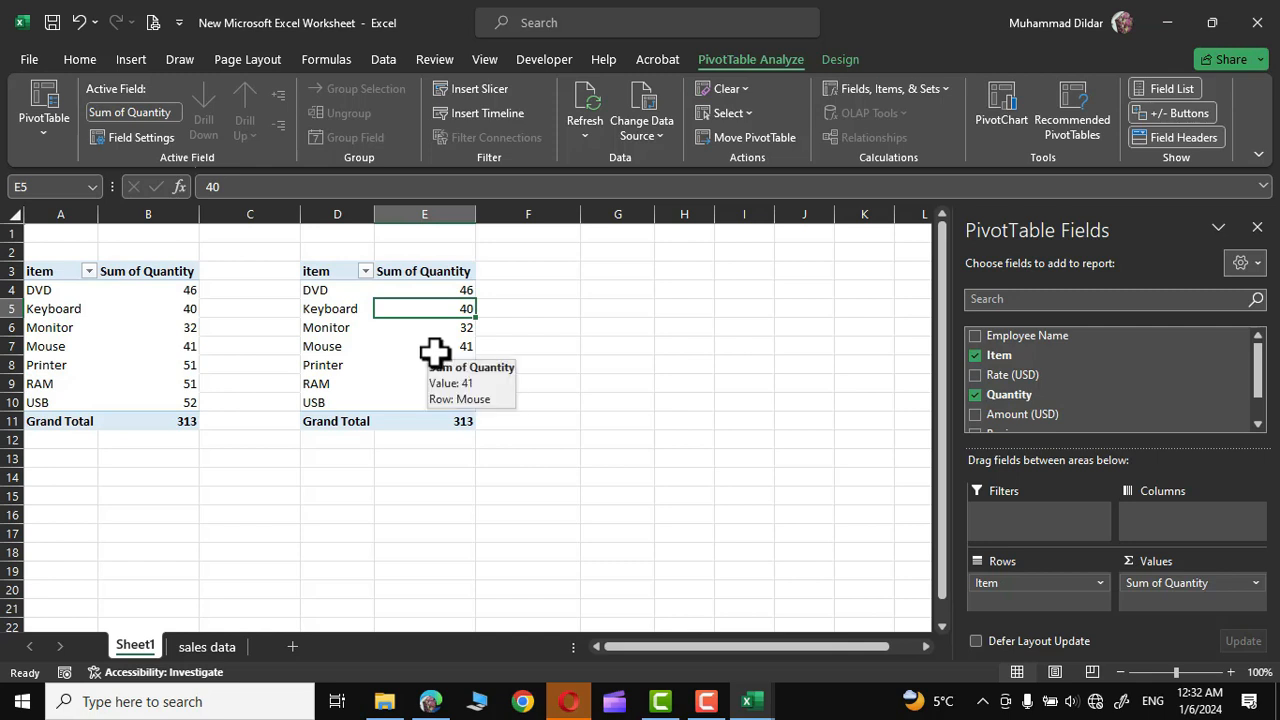
left_click_drag(1258, 374, 1259, 398)
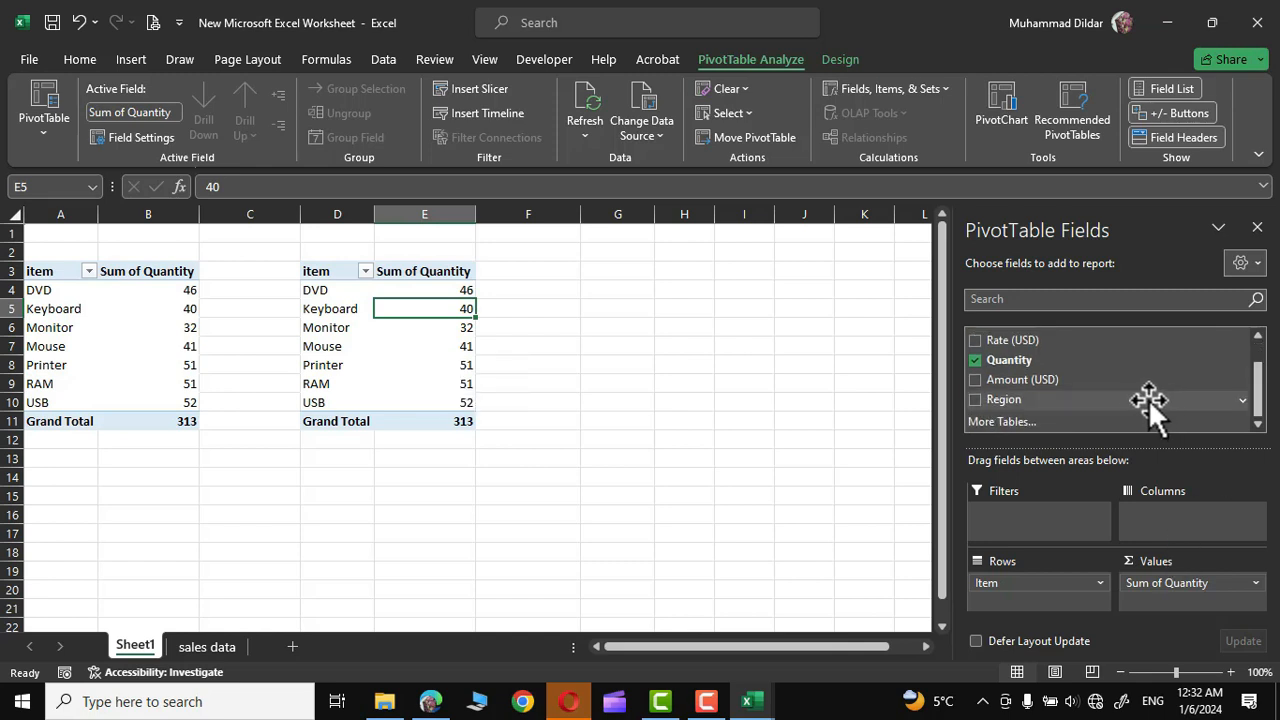
left_click_drag(1022, 378, 900, 610)
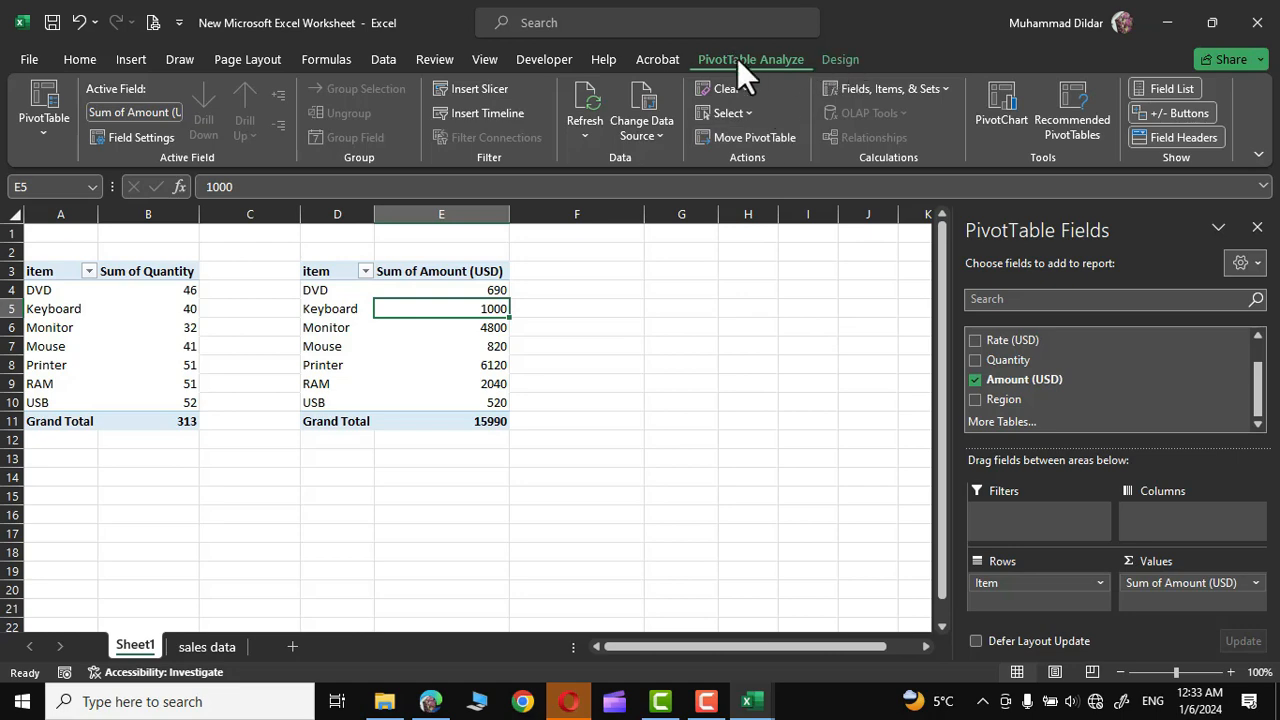
left_click(840, 59)
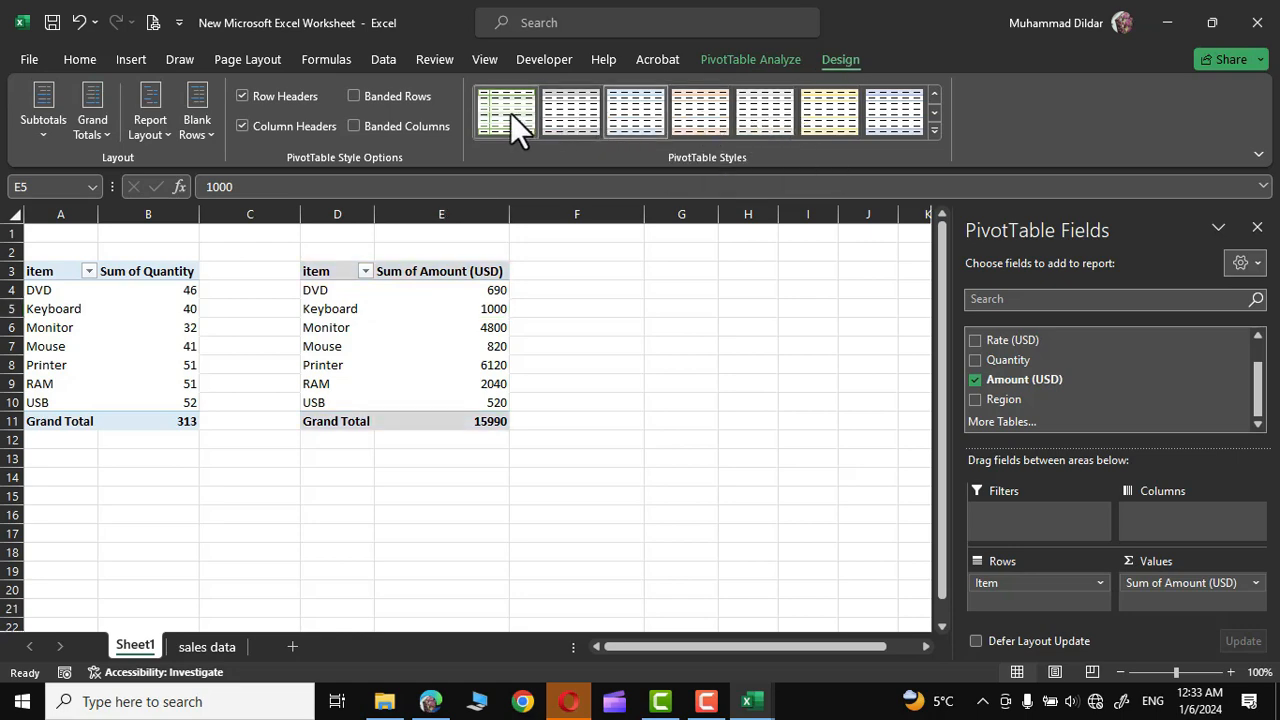
left_click(934, 130)
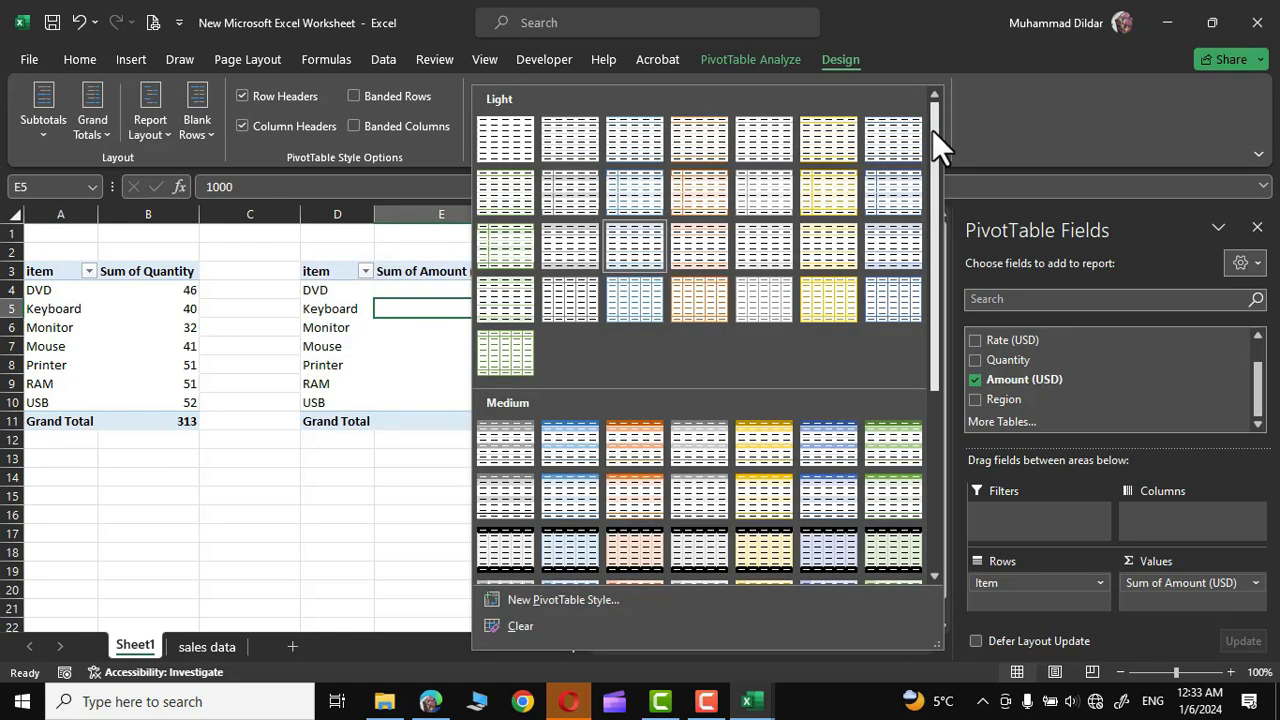
left_click_drag(932, 130, 934, 498)
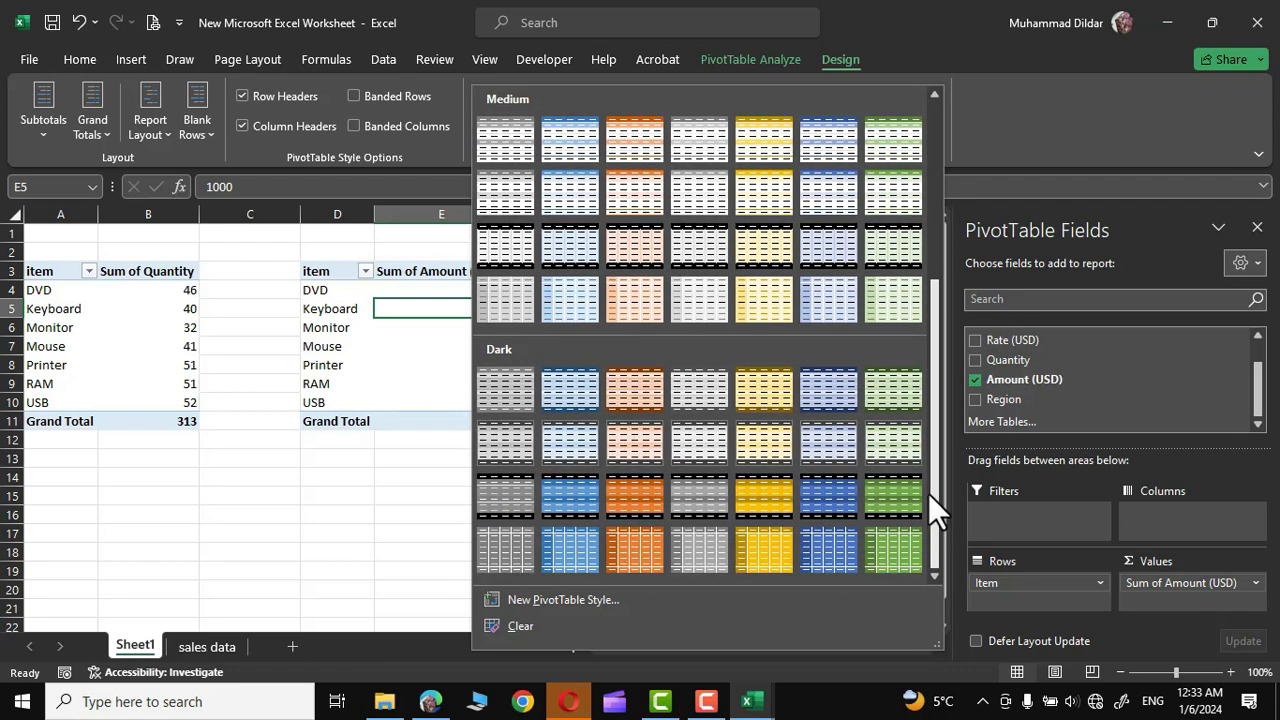
left_click(388, 495)
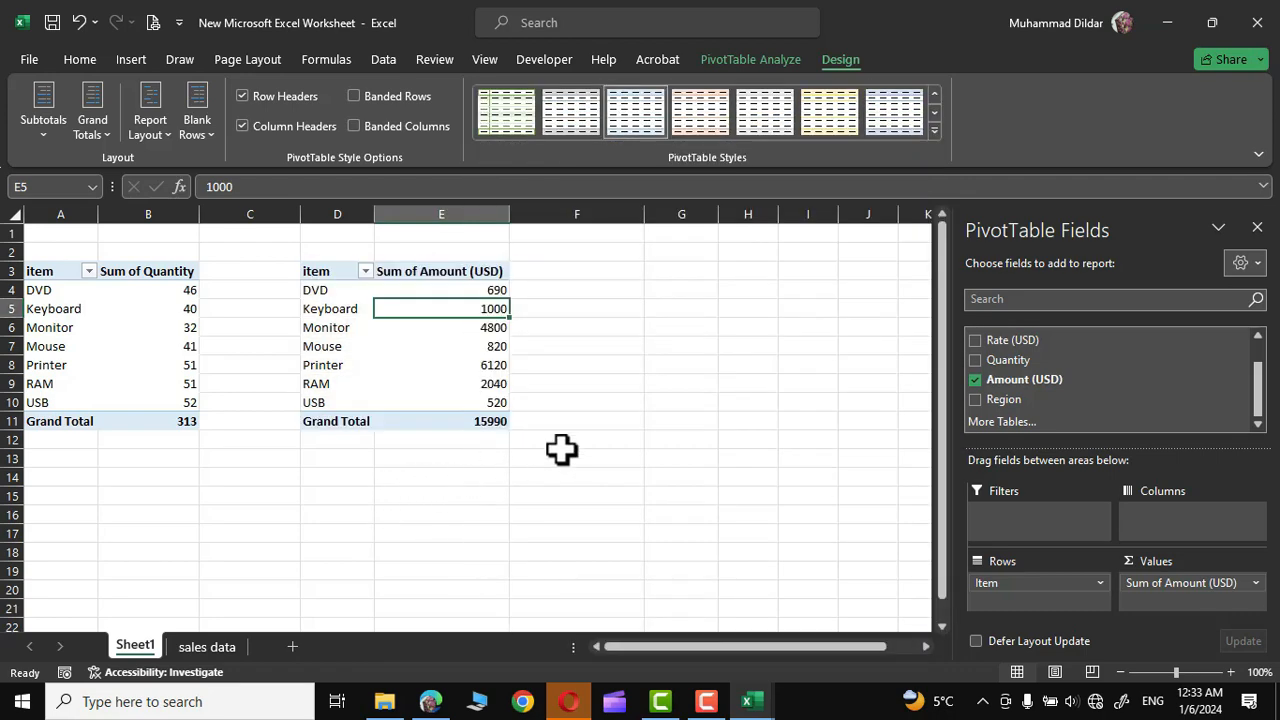
Insert a Region slicer for the second PivotTable and move it clear of the data, over columns F to I
left_click(742, 58)
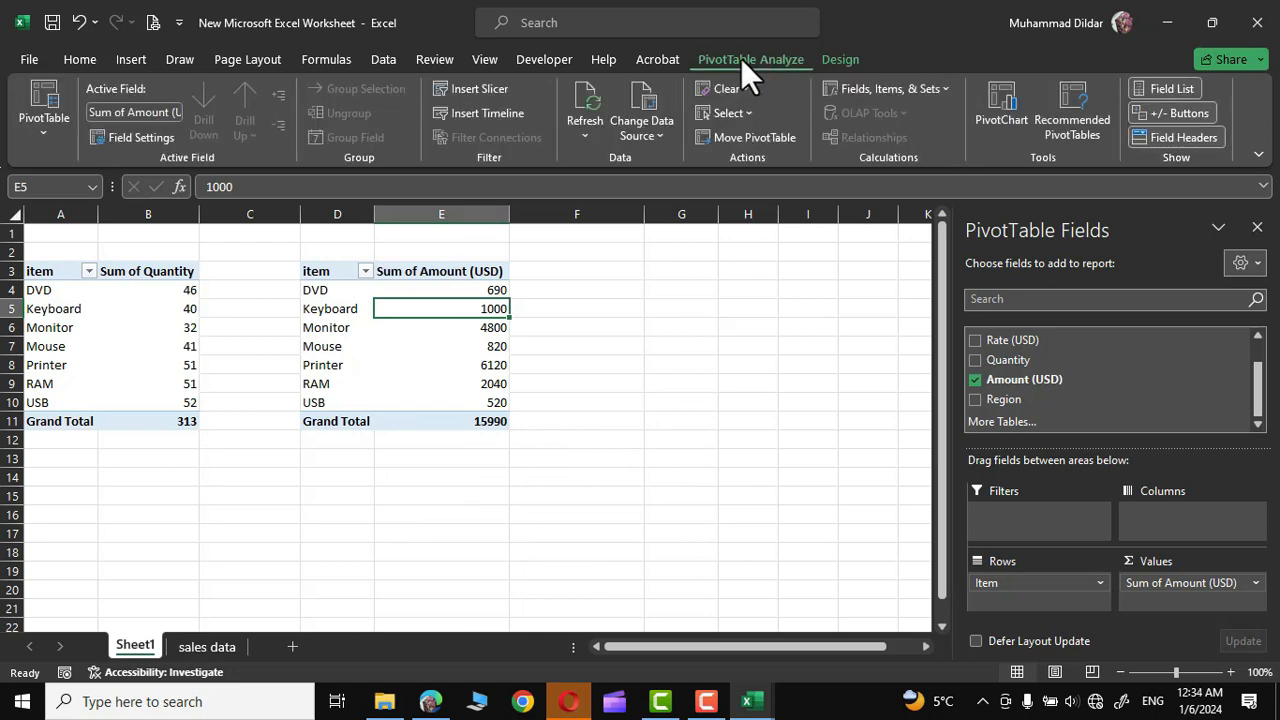
left_click(479, 89)
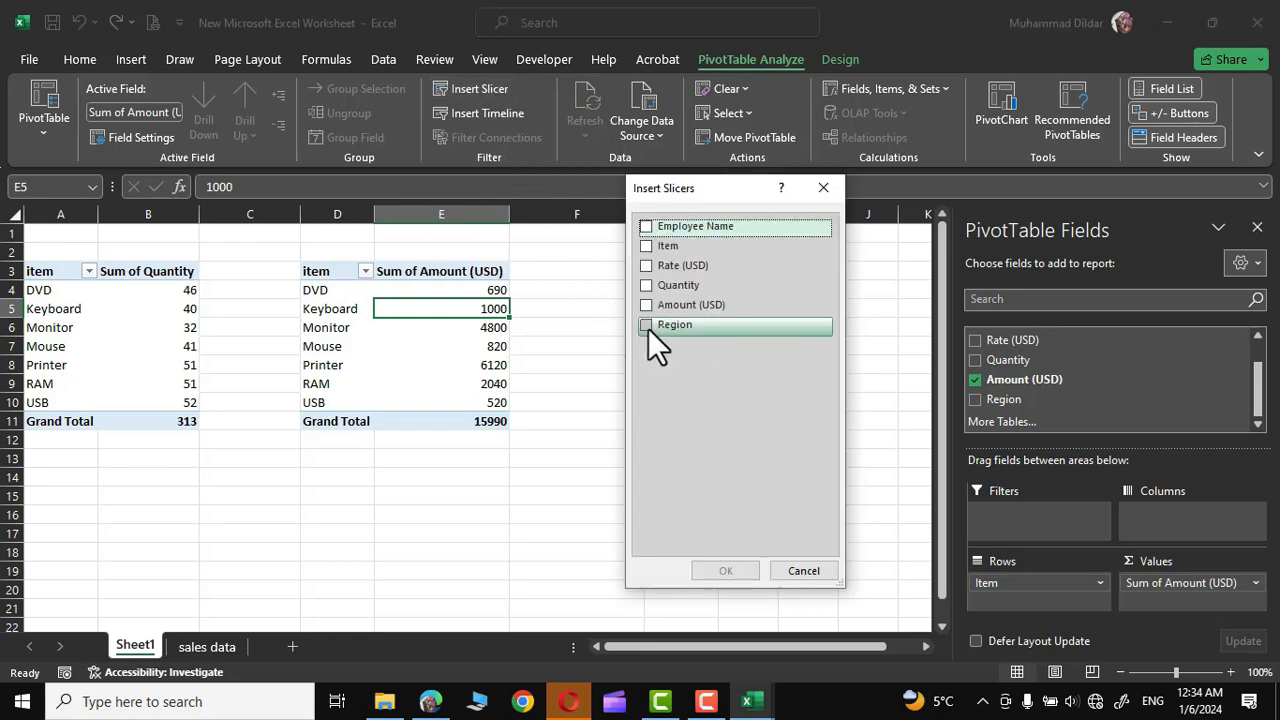
left_click(647, 327)
left_click(727, 571)
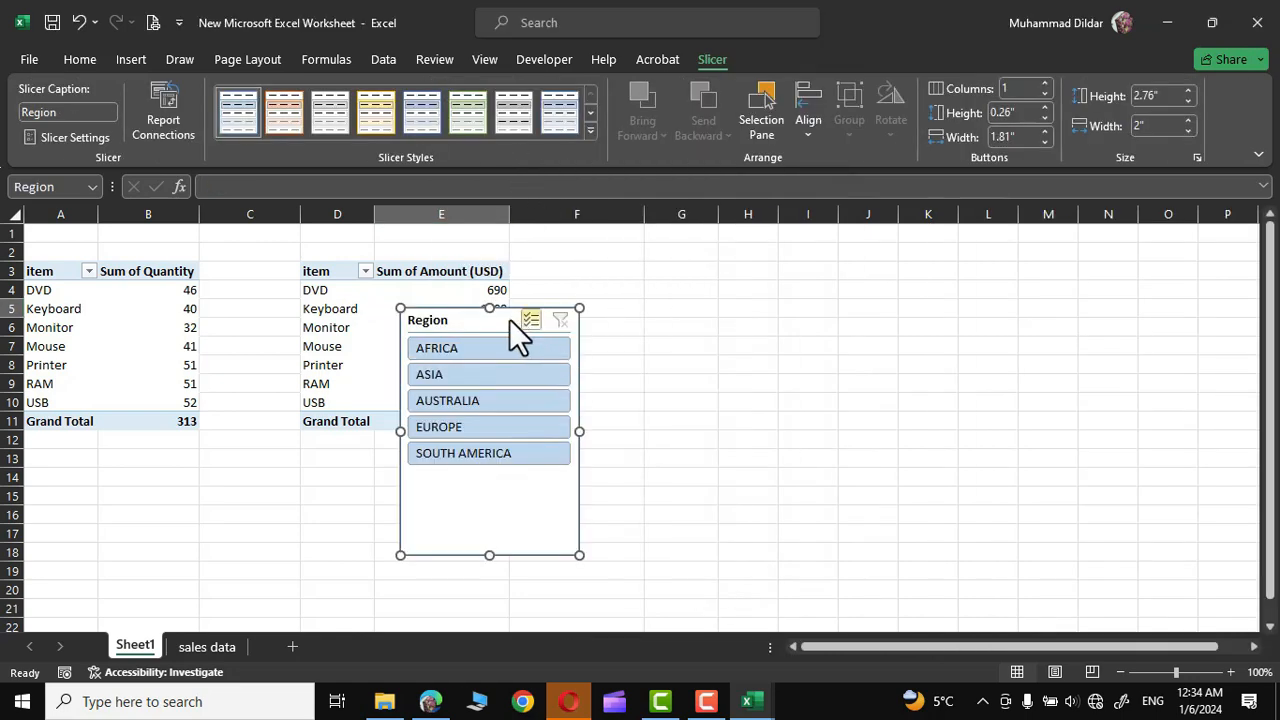
left_click_drag(505, 319, 719, 254)
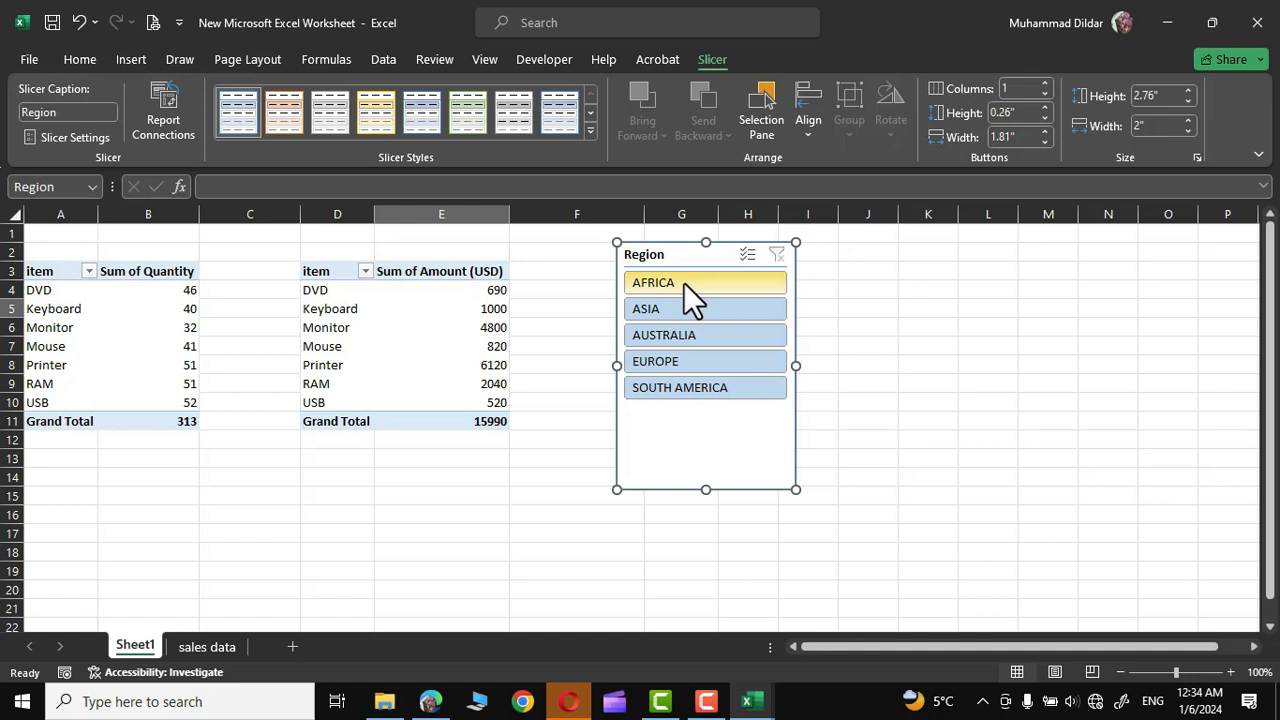
Filter the second PivotTable with the Region slicer by AFRICA, ASIA, AUSTRALIA, EUROPE and SOUTH AMERICA in turn
left_click(683, 282)
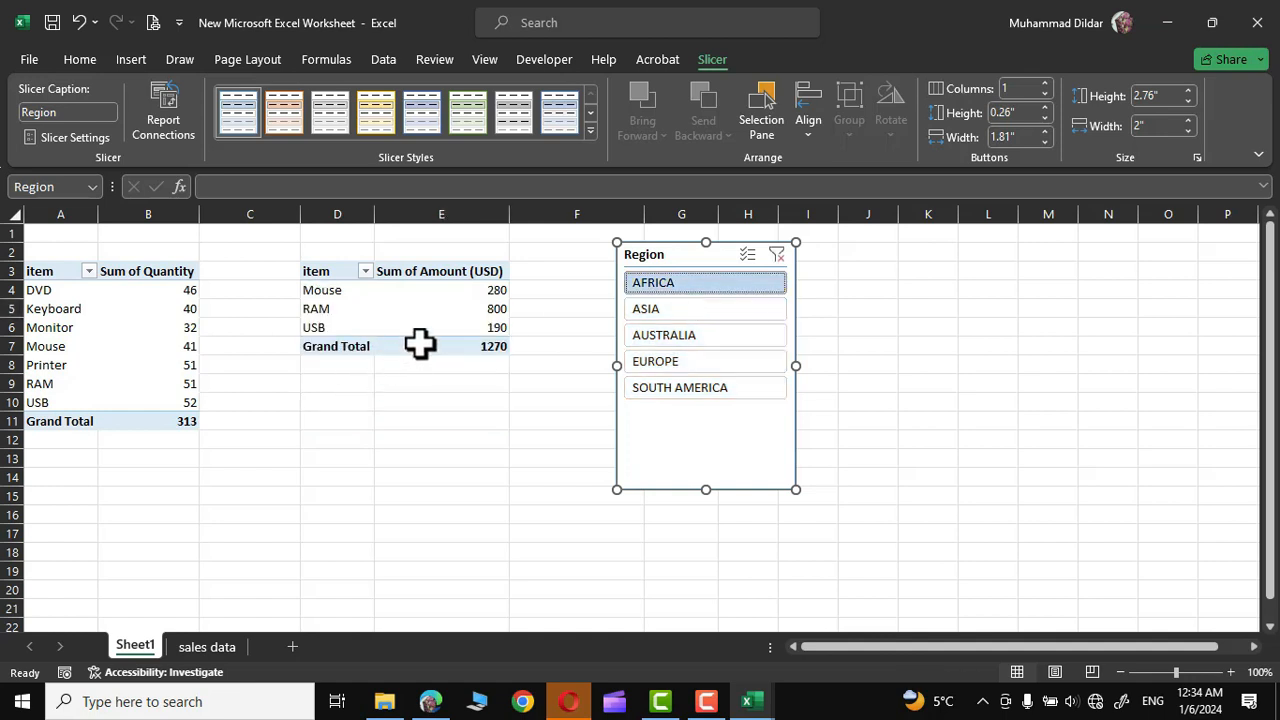
left_click(657, 308)
left_click(662, 335)
left_click(653, 361)
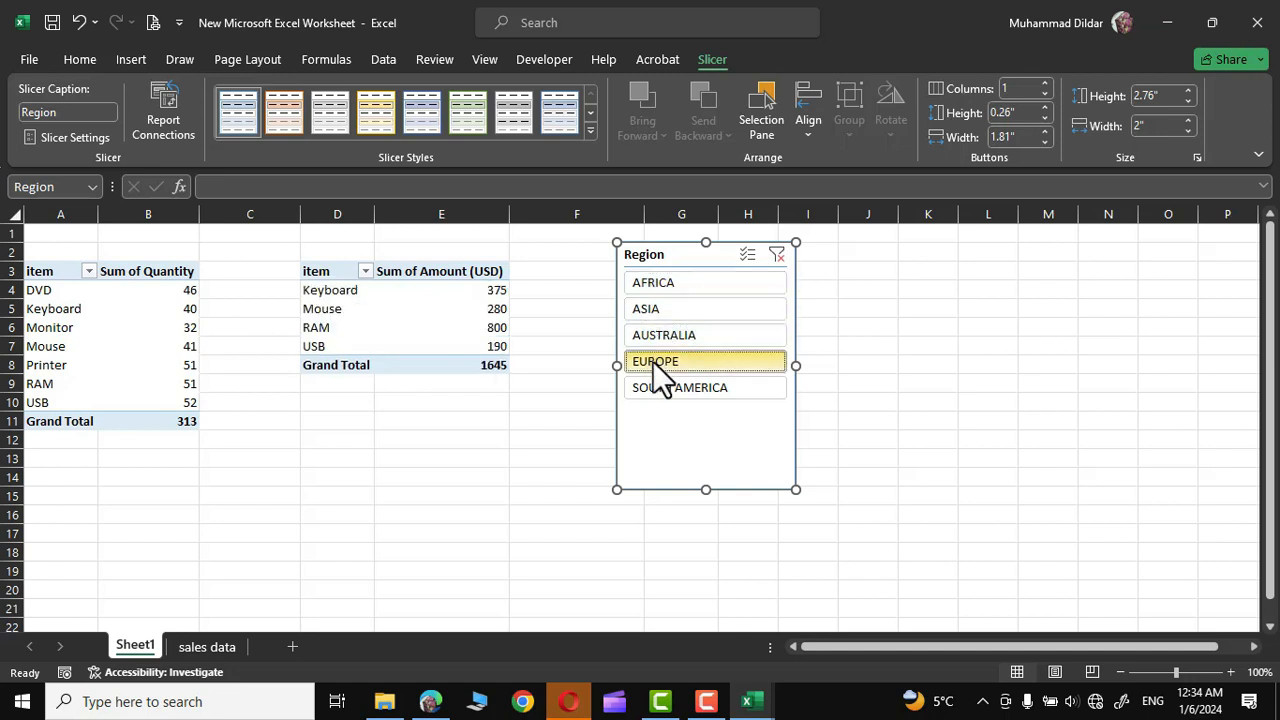
left_click(672, 387)
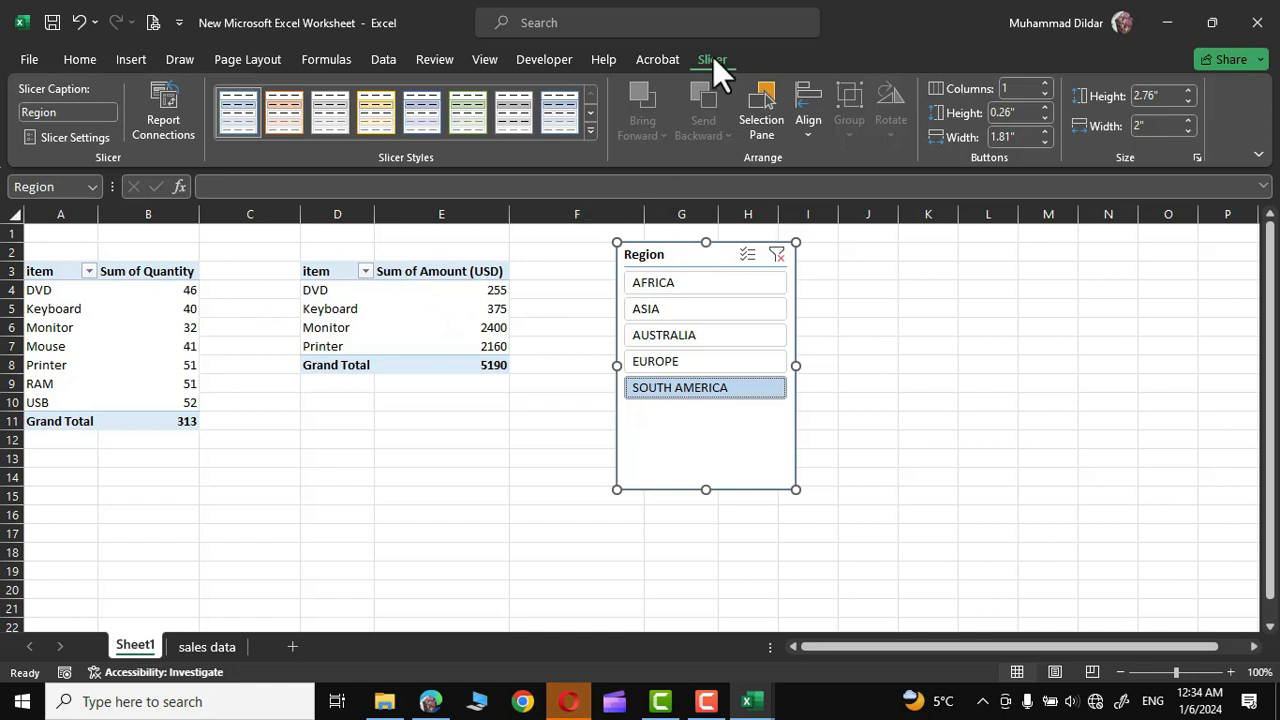
Connect the Region slicer to PivotTable9 as well, so that it filters both PivotTables
left_click(162, 115)
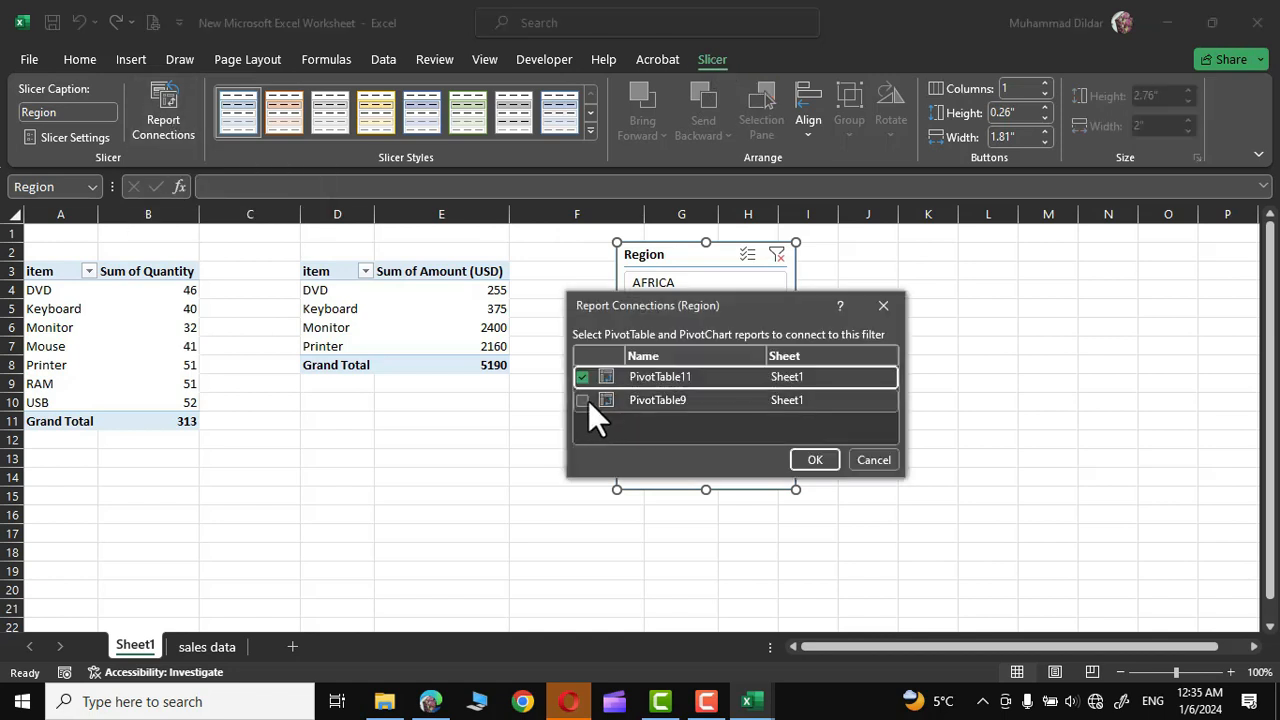
left_click(582, 400)
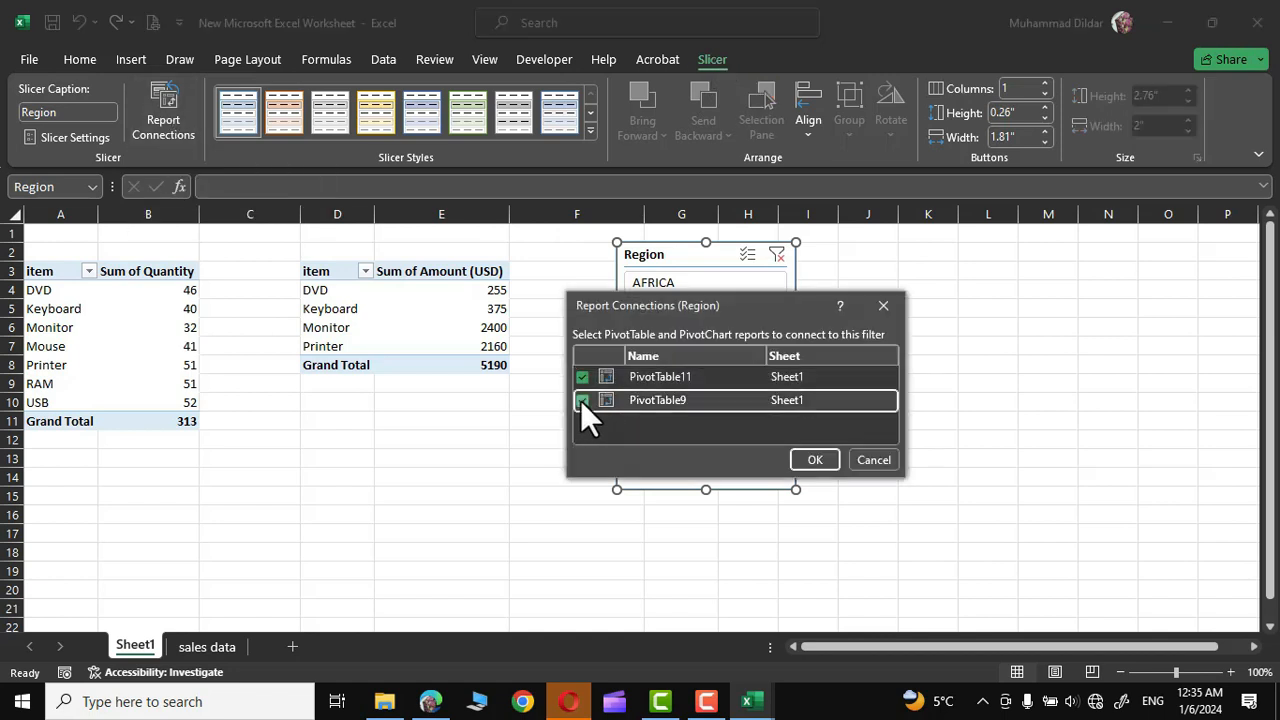
left_click(824, 466)
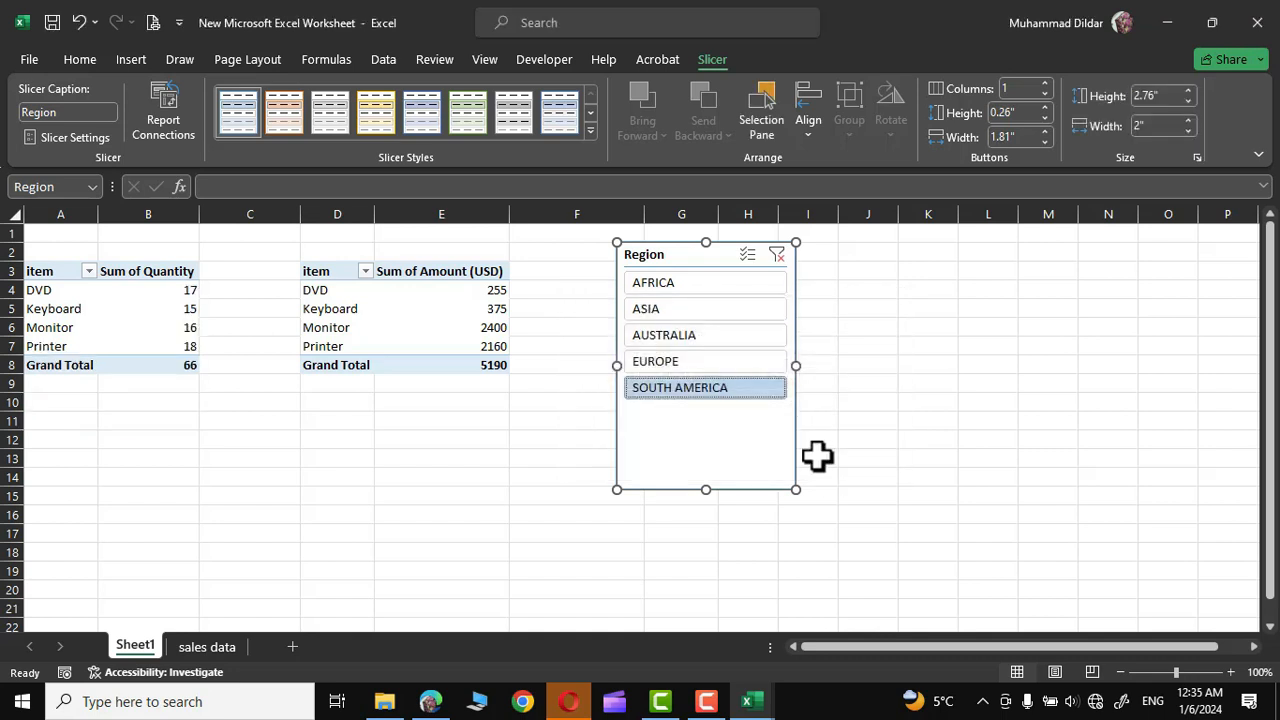
Filter both PivotTables with the slicer by EUROPE, AUSTRALIA, ASIA and AFRICA in turn
left_click(675, 357)
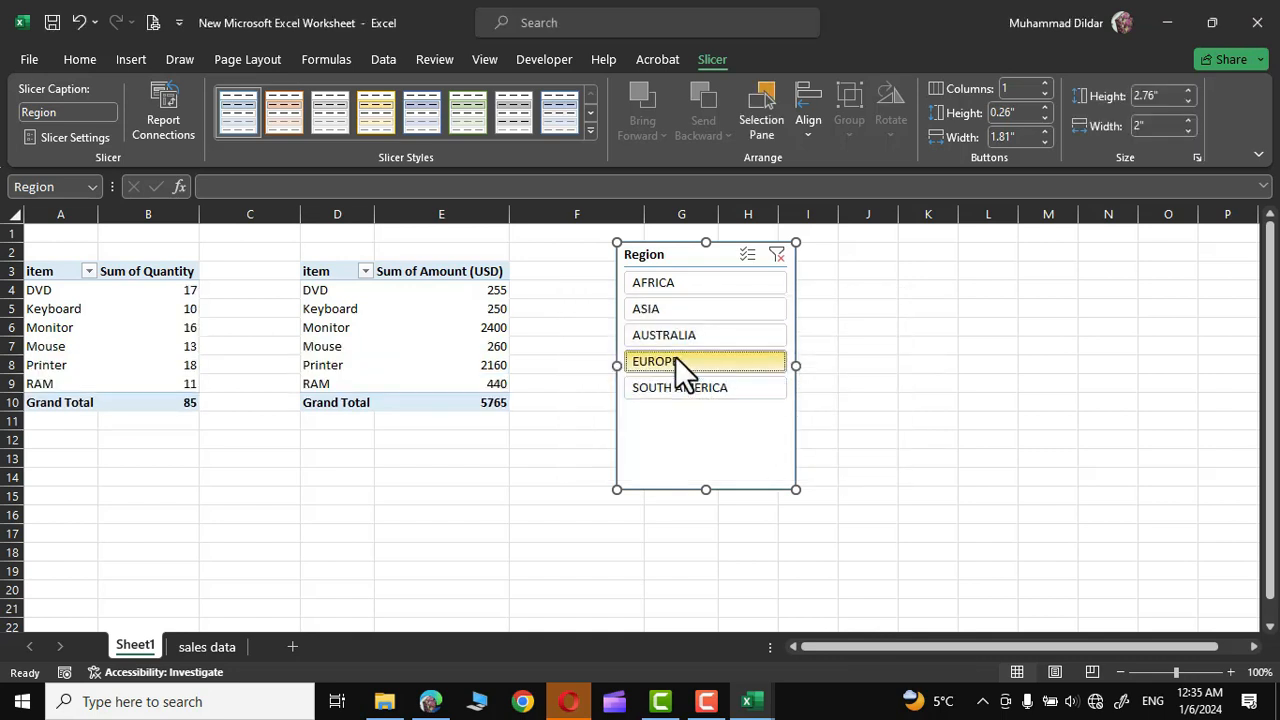
left_click(676, 334)
left_click(659, 311)
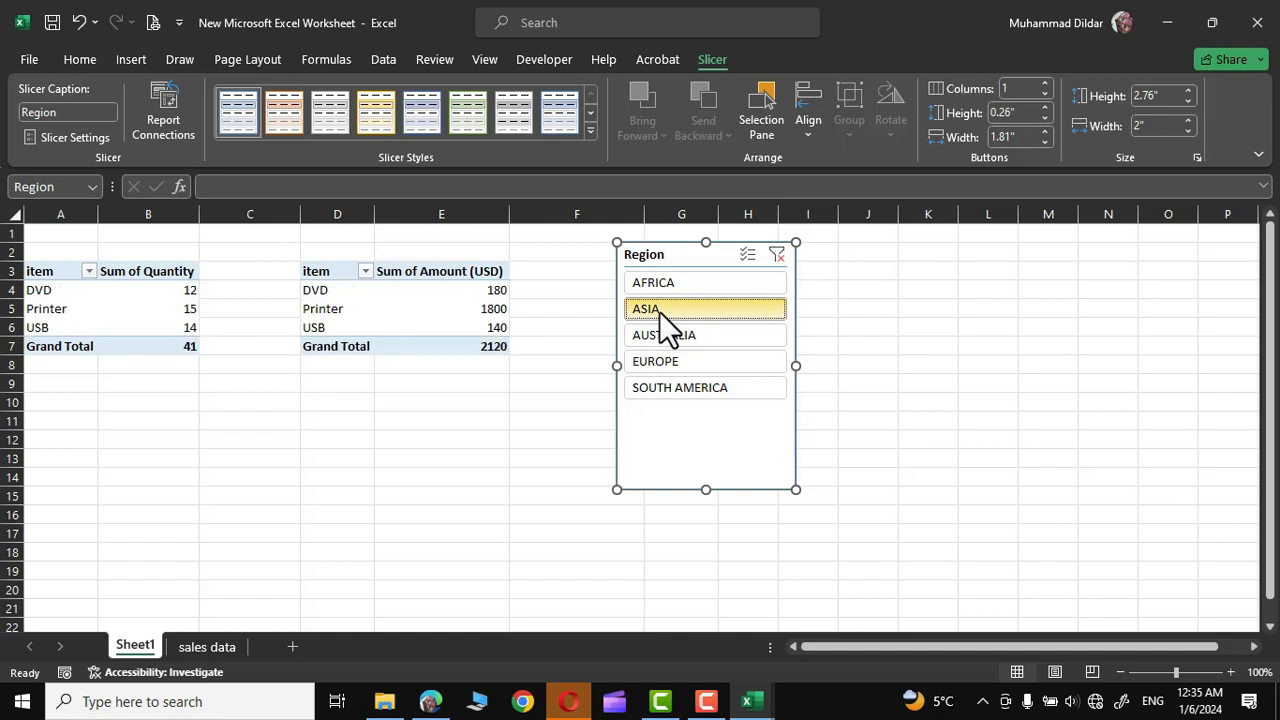
left_click(670, 283)
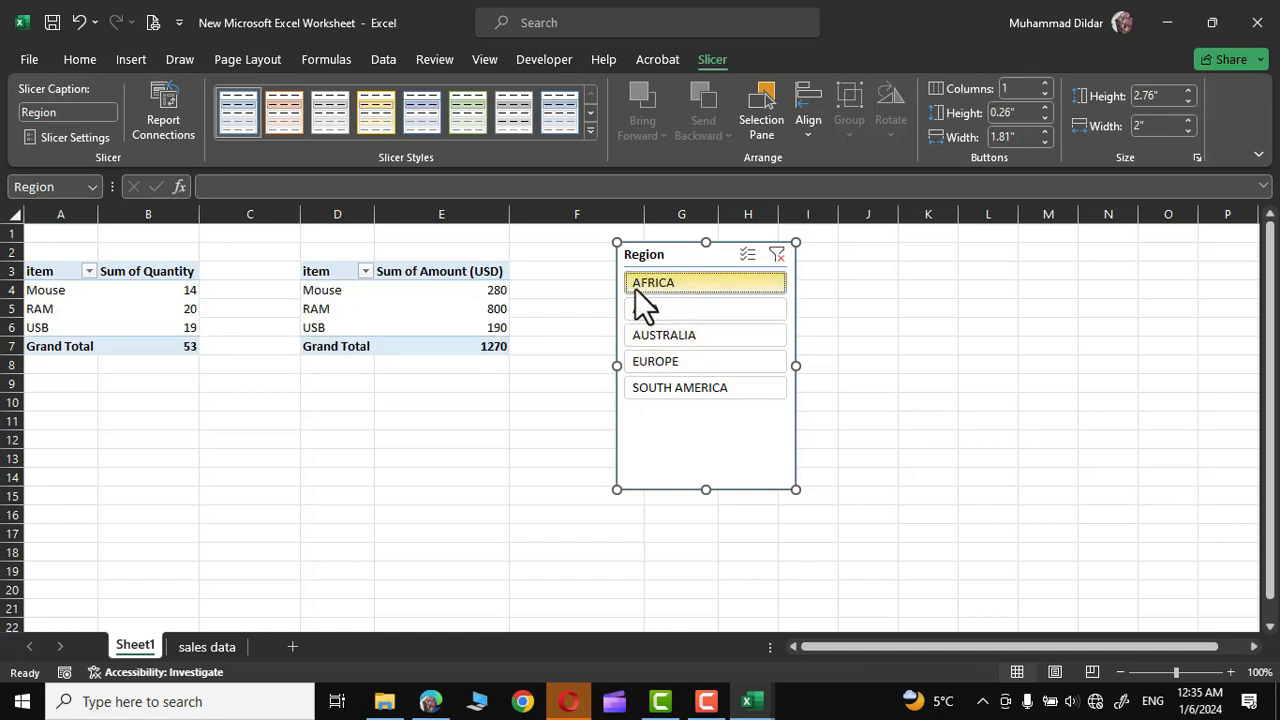
Try the Region slicer's buttons in two and three columns and return them to one column
left_click(1045, 80)
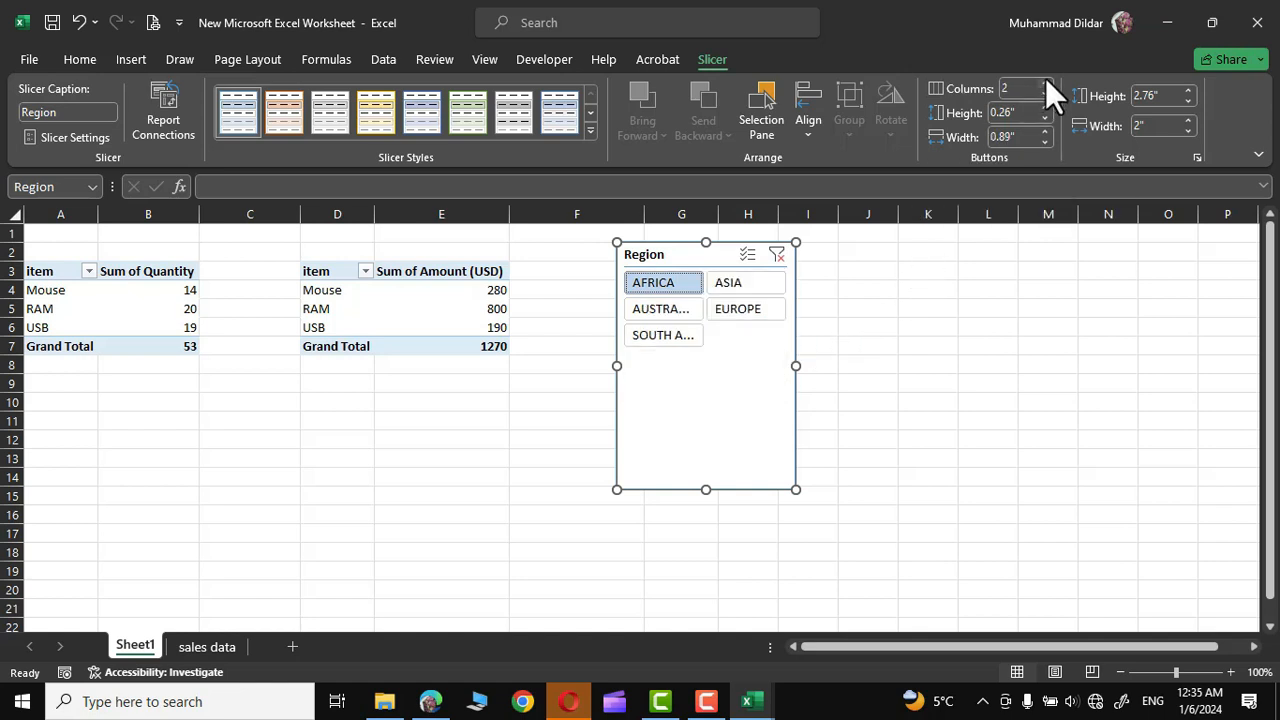
left_click(1045, 80)
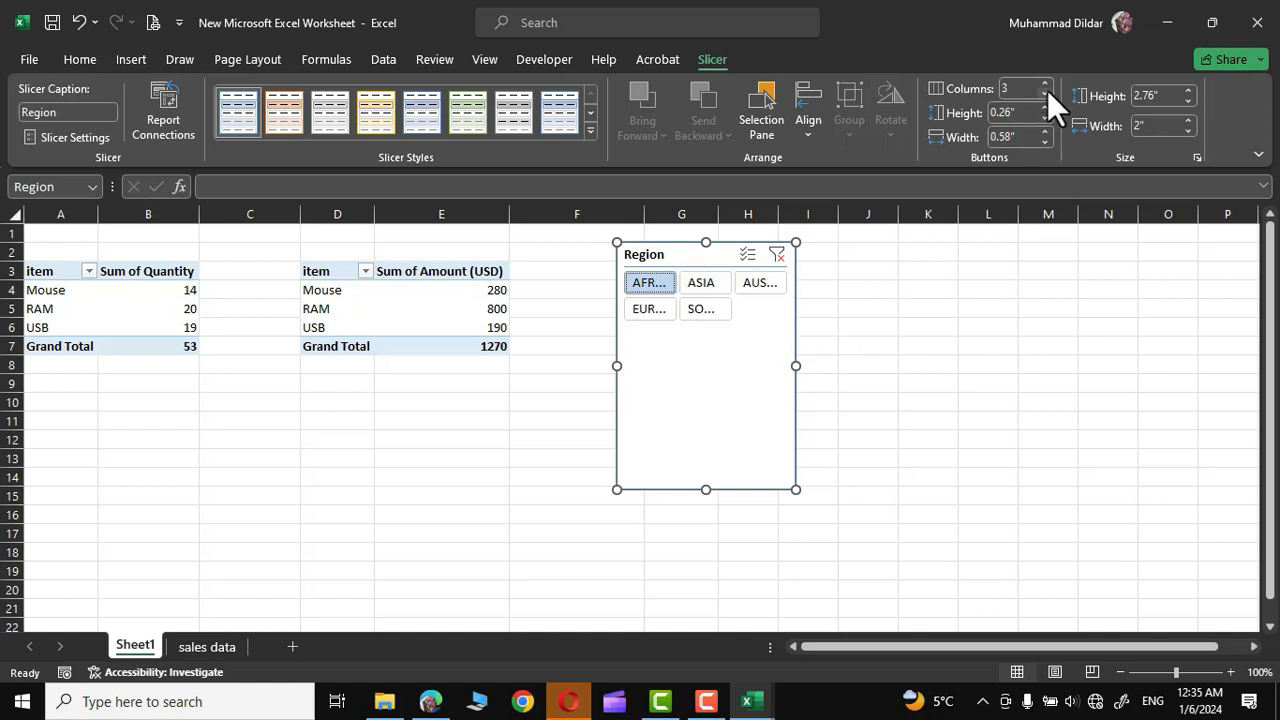
left_click(1046, 92)
left_click(1046, 92)
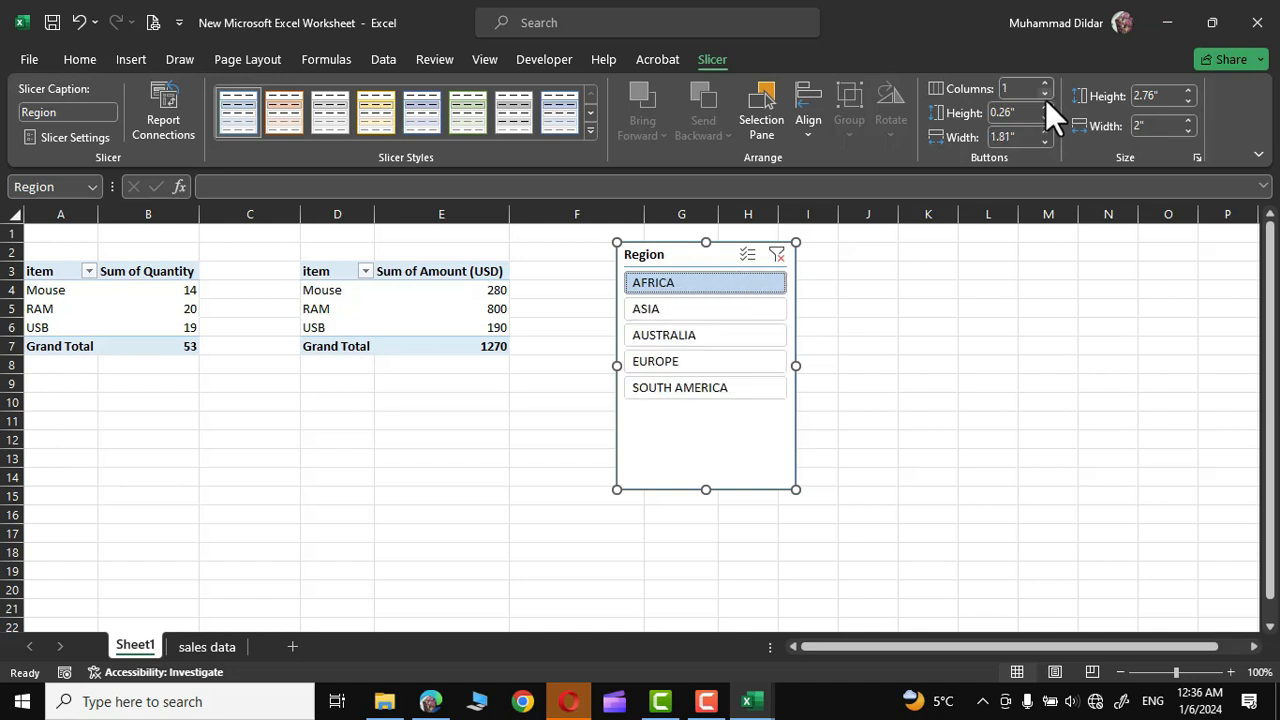
Try different button heights on the Region slicer, including 0.2", and adjust the button width
left_click(1044, 107)
left_click(1044, 107)
left_click(1046, 117)
left_click(1046, 117)
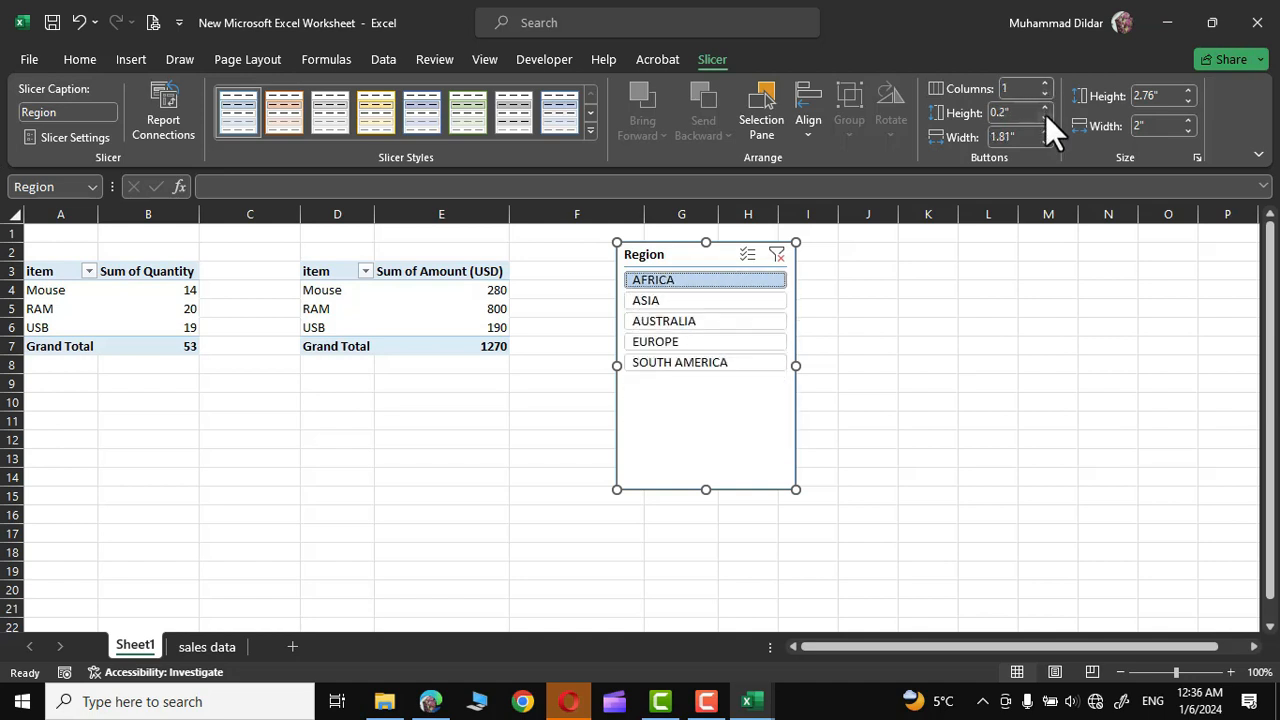
left_click(1044, 130)
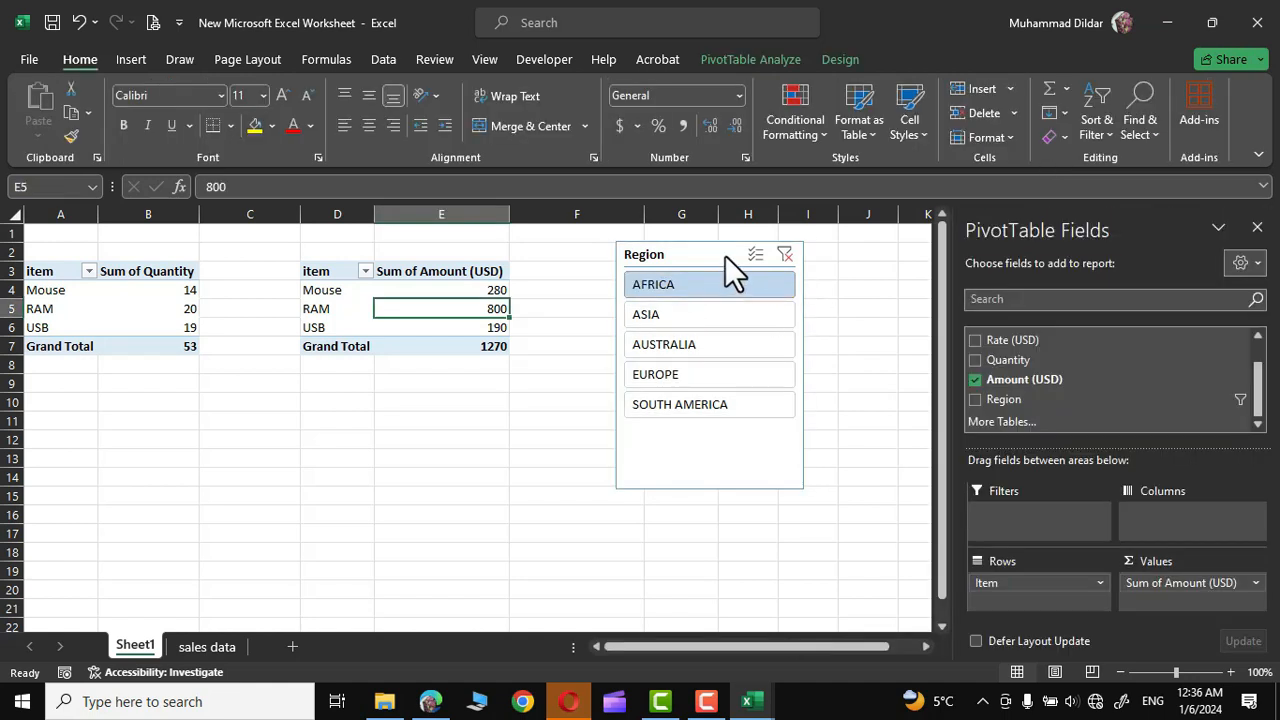
Remove the Region slicer from the sheet and select cell E7 in the second PivotTable
right_click(726, 257)
left_click(816, 472)
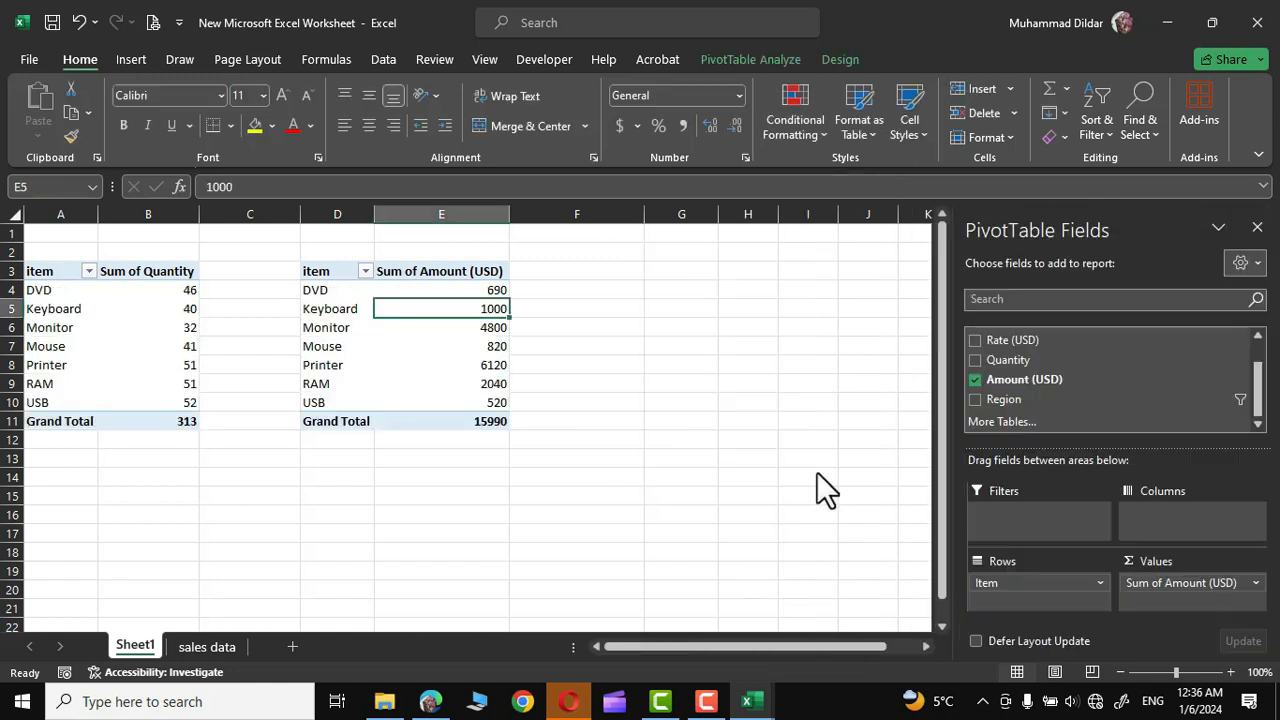
key("Down")
key("Down")
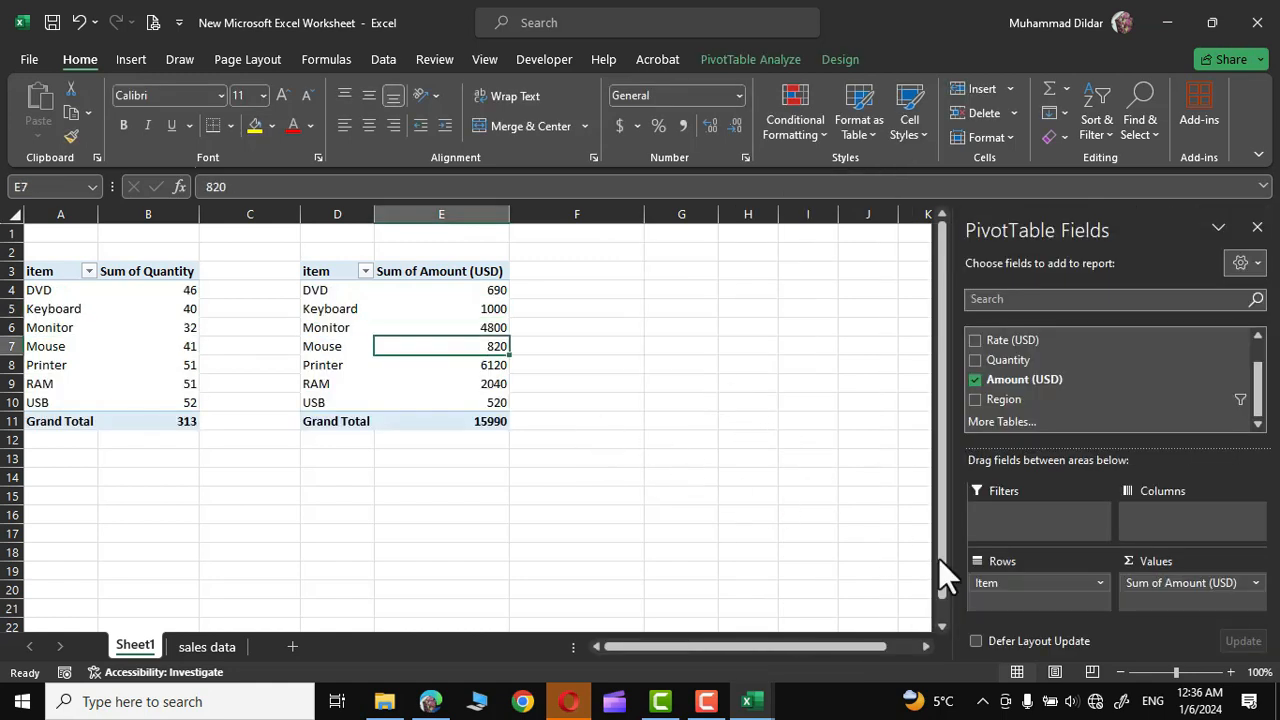
Summarize Amount (USD) in the second PivotTable by Average instead of Sum and undo that change
left_click(1257, 582)
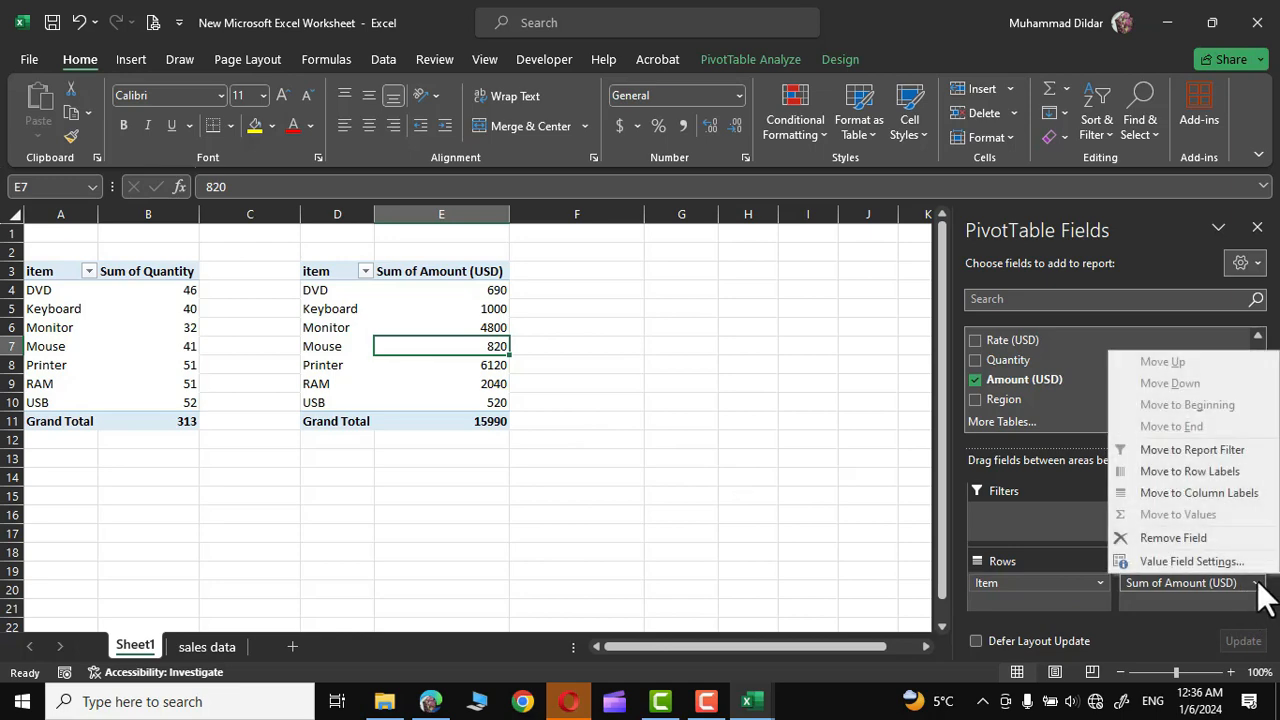
left_click(1168, 564)
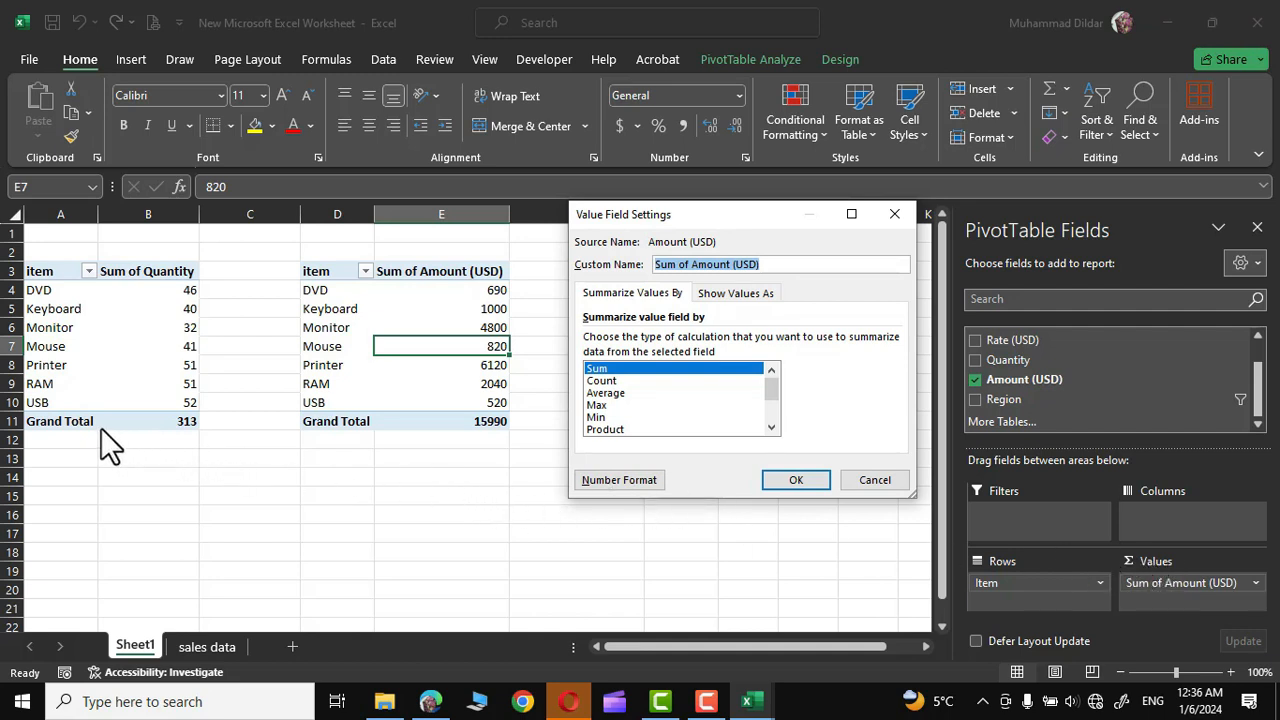
left_click(610, 393)
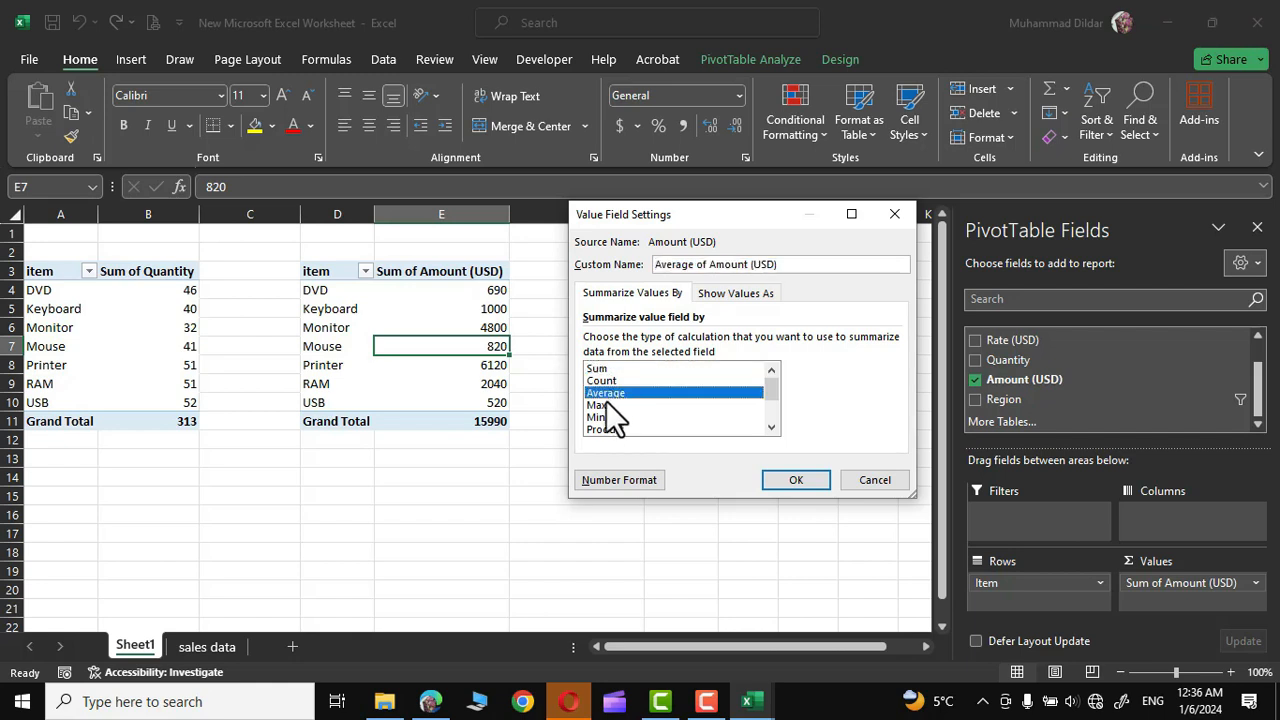
left_click(608, 405)
left_click(612, 418)
left_click(617, 382)
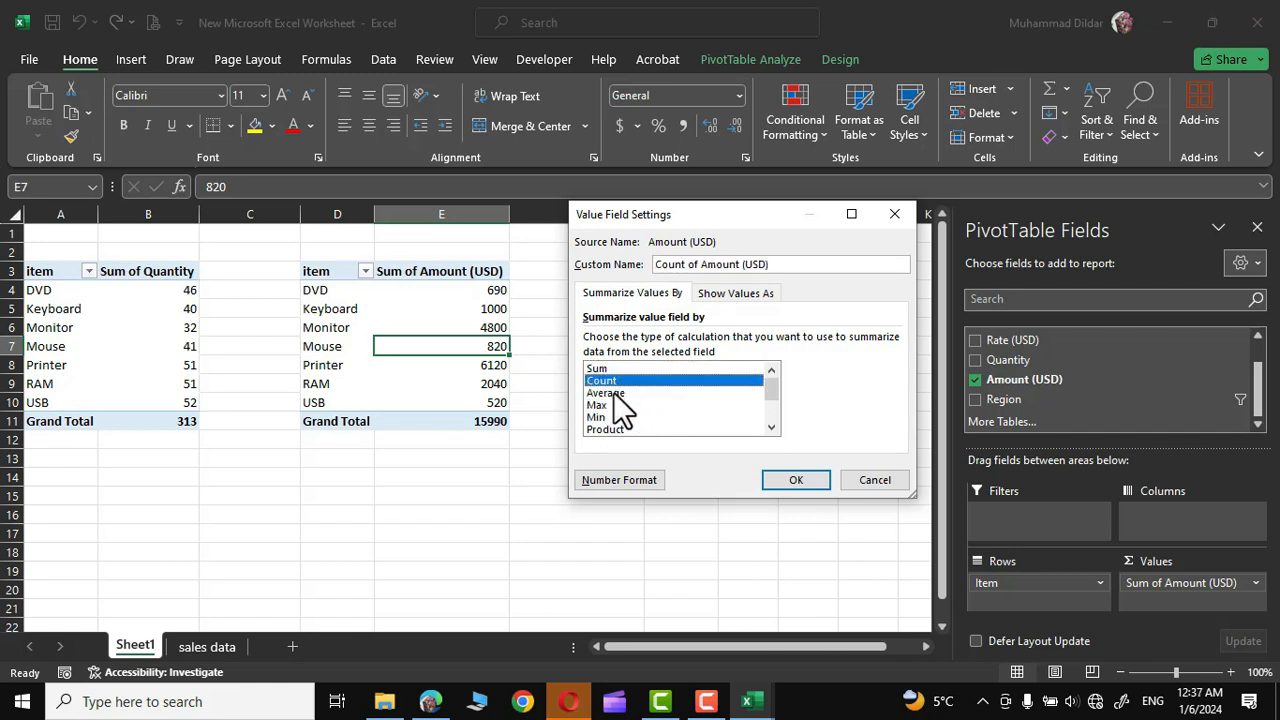
left_click(614, 392)
left_click(792, 481)
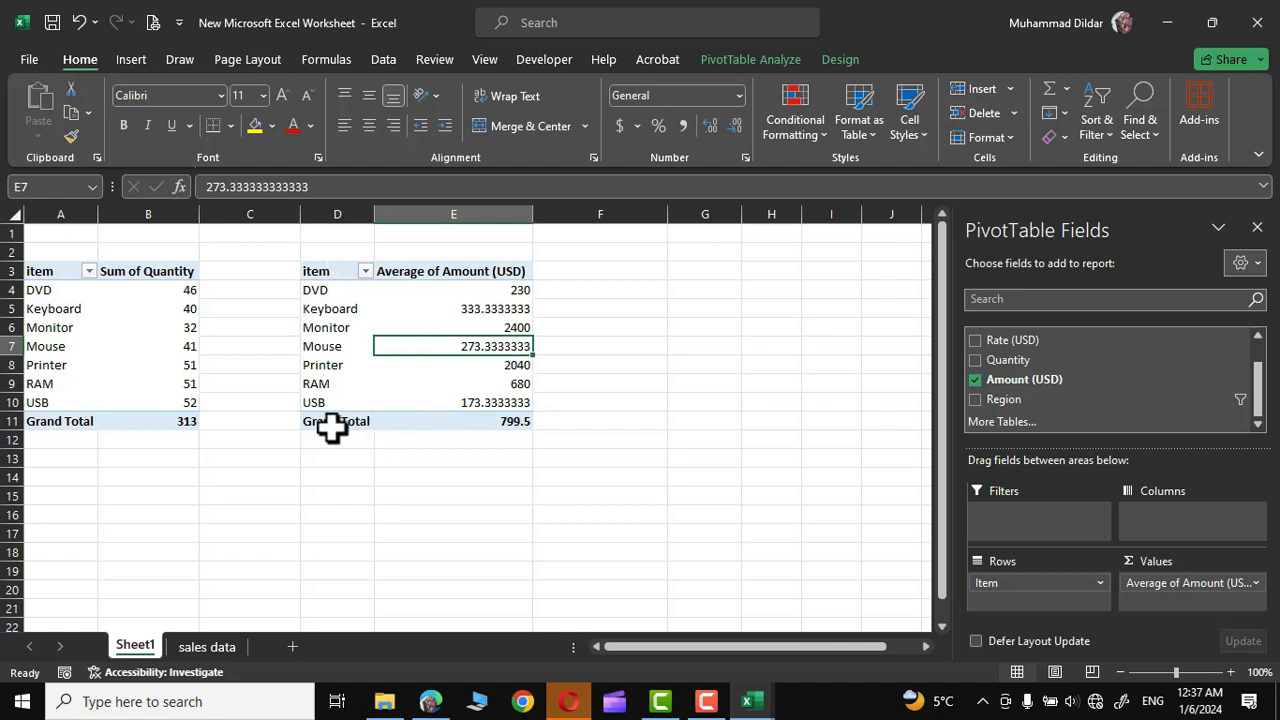
mouse_move(530, 427)
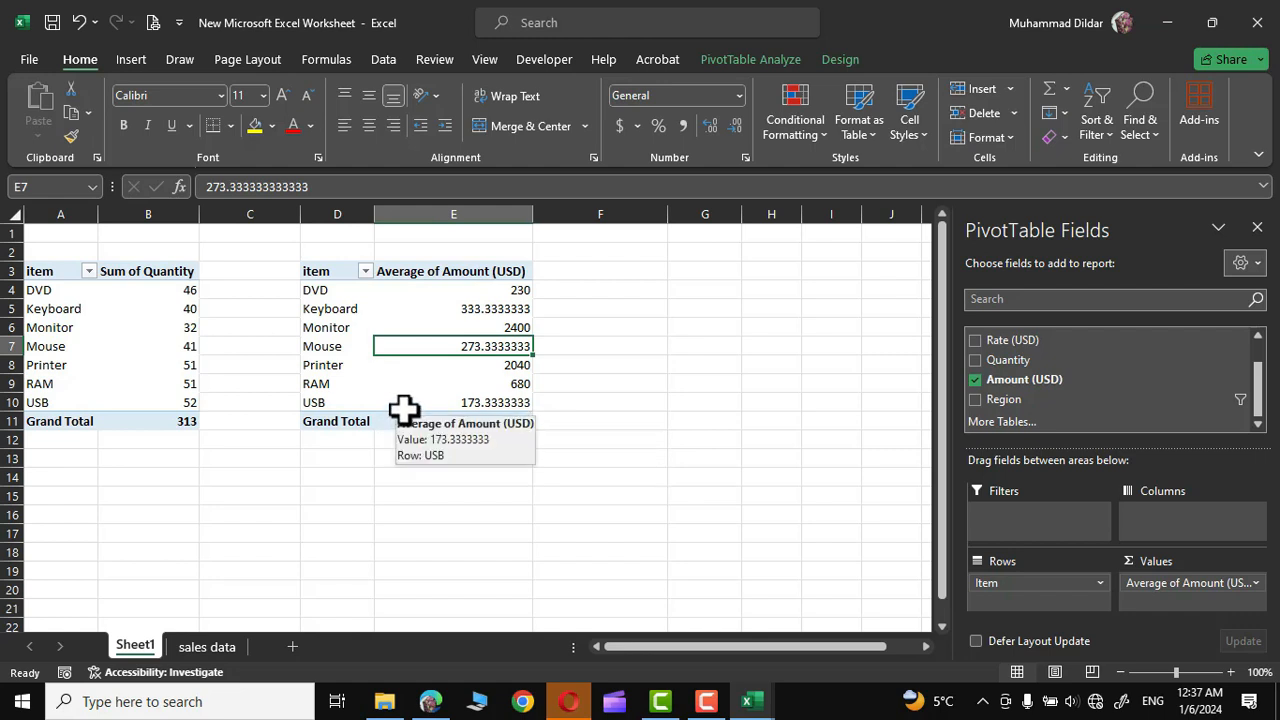
key("ctrl+z")
Open the value field settings for Sum of Amount (USD) in the second PivotTable
left_click(1256, 586)
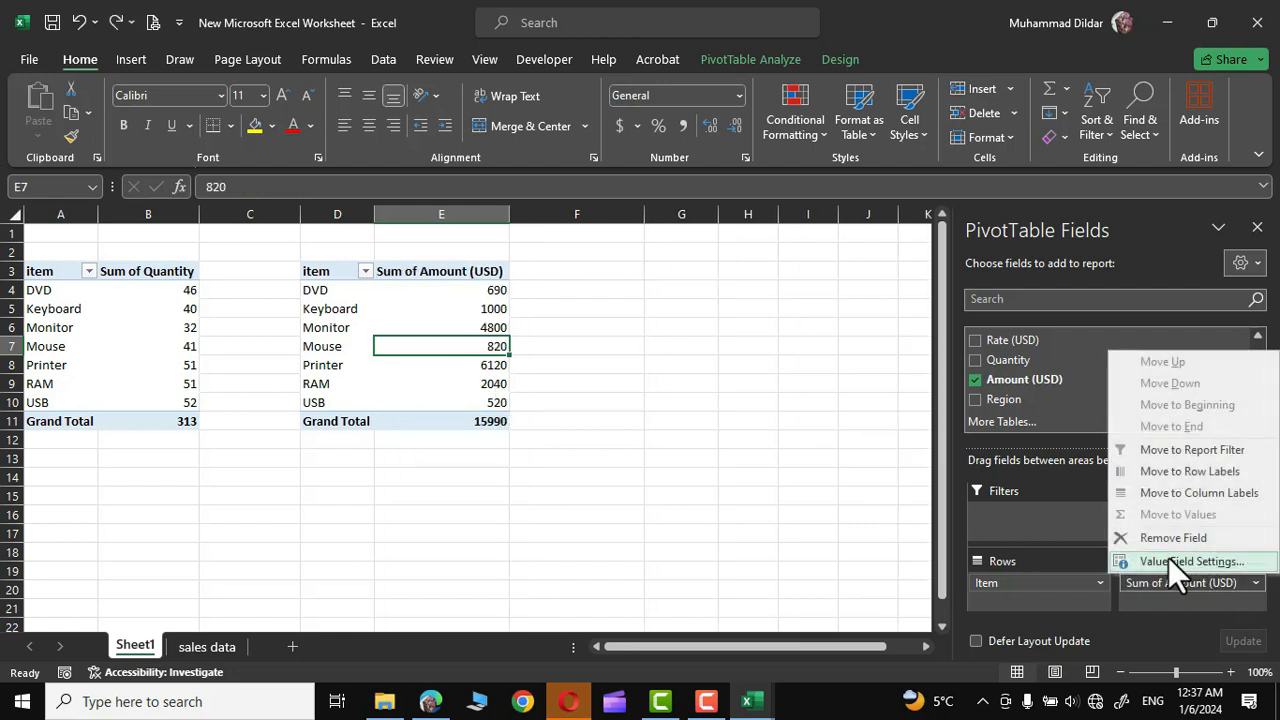
right_click(432, 305)
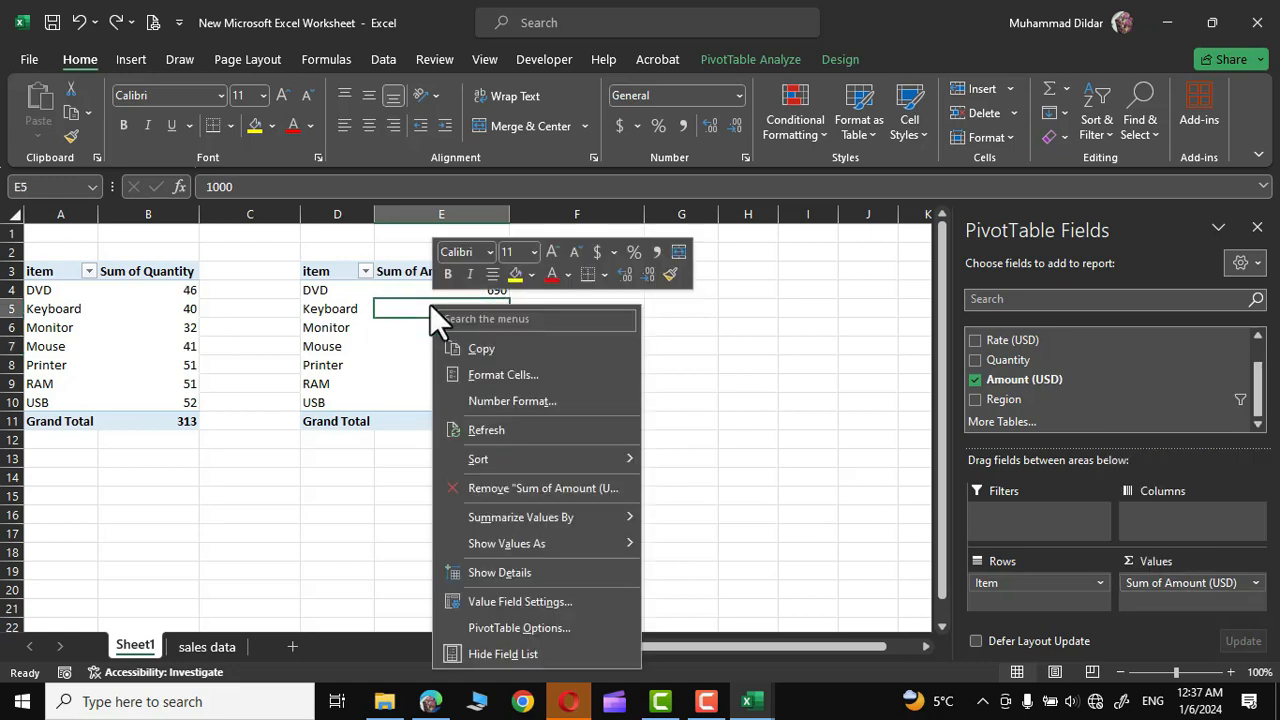
left_click(510, 603)
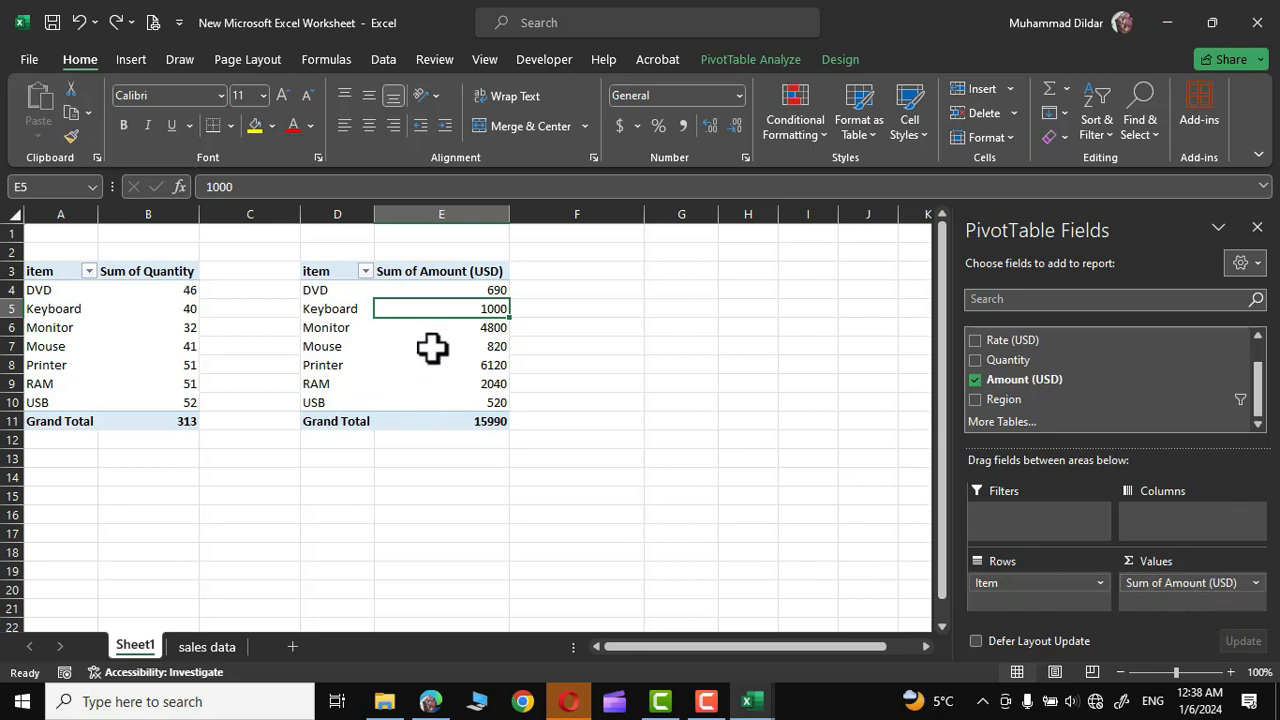
Clear the second PivotTable by removing its Sum of Amount (USD) and Item fields
left_click_drag(1188, 587, 745, 585)
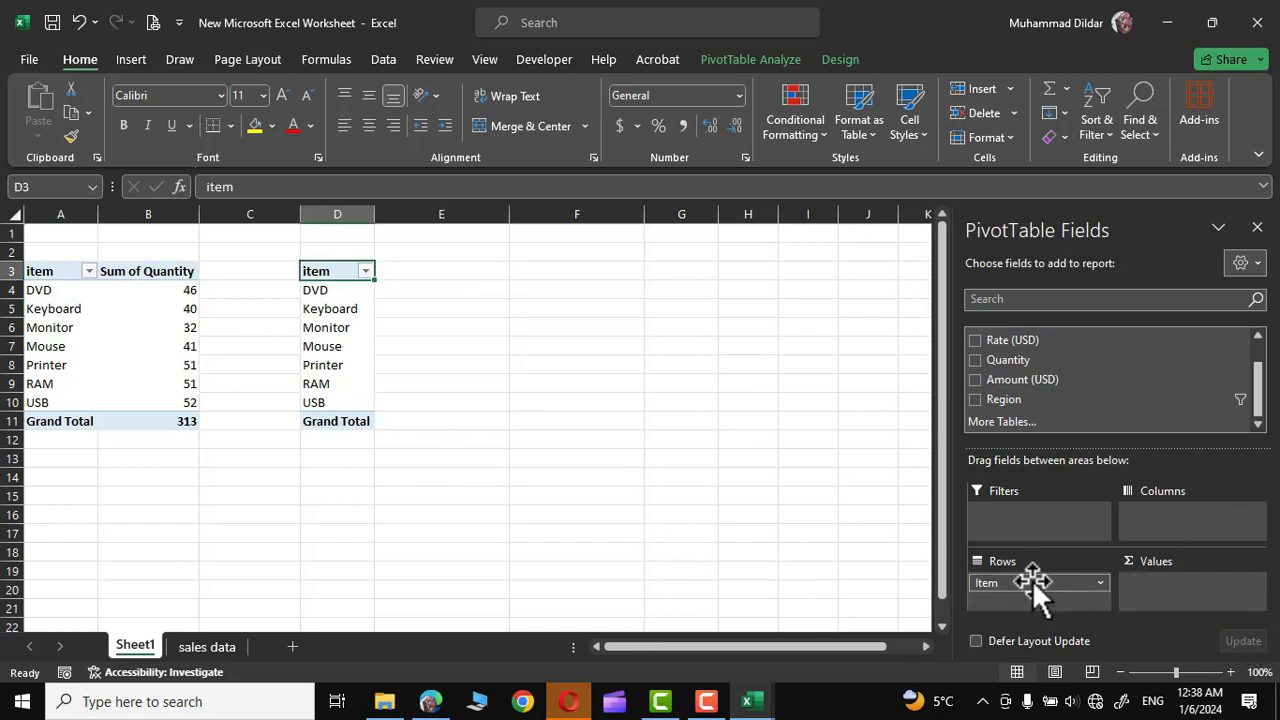
left_click_drag(1032, 583, 728, 557)
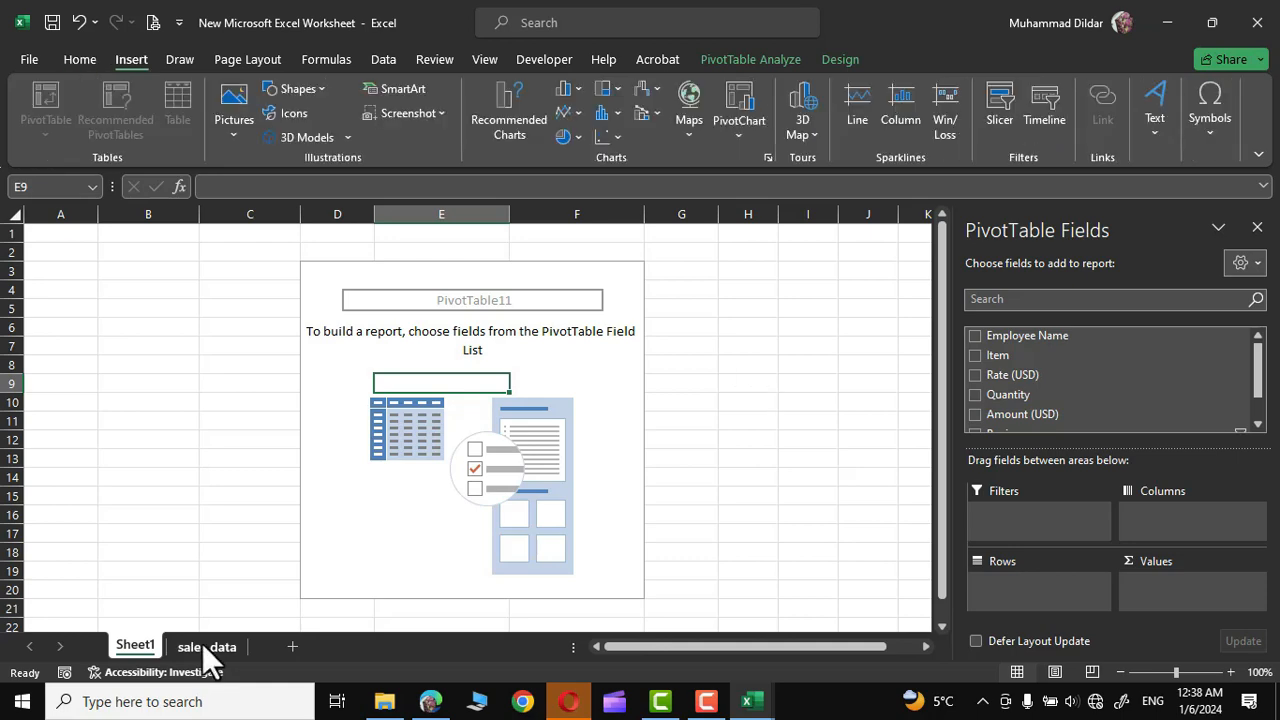
Open the recommended PivotTables for the sales data and browse the suggested layouts
left_click(207, 647)
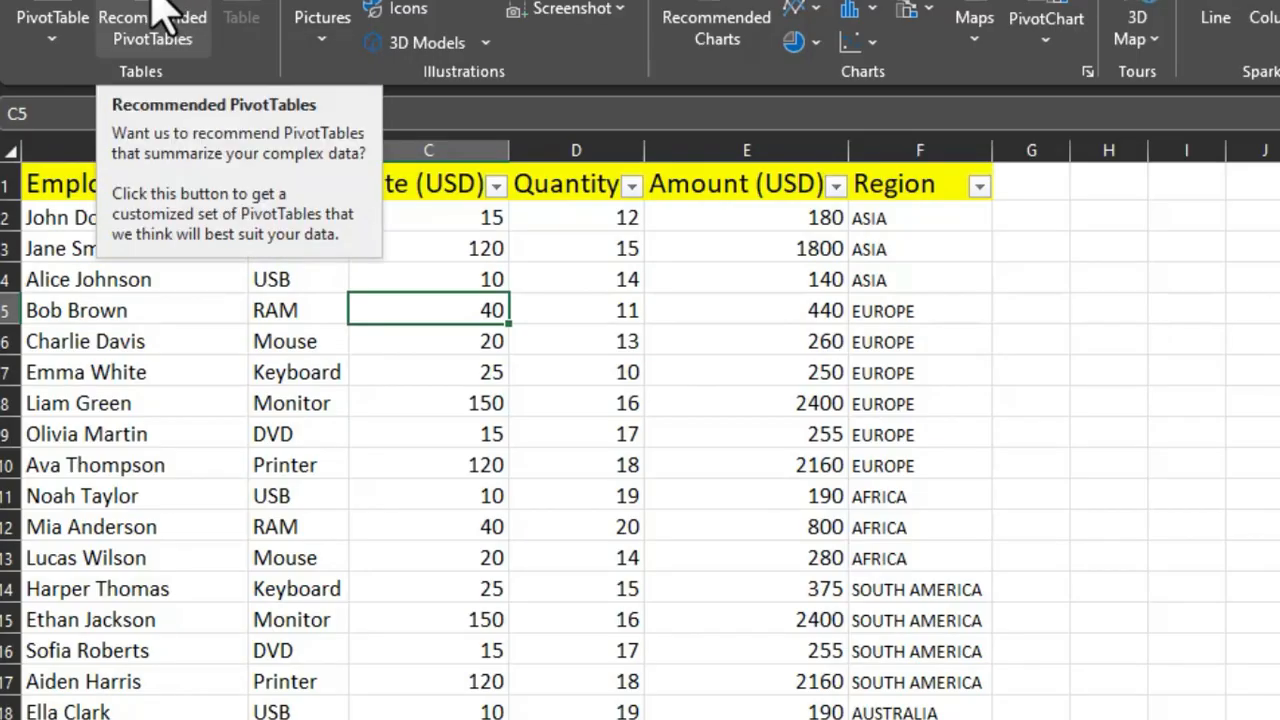
left_click(155, 10)
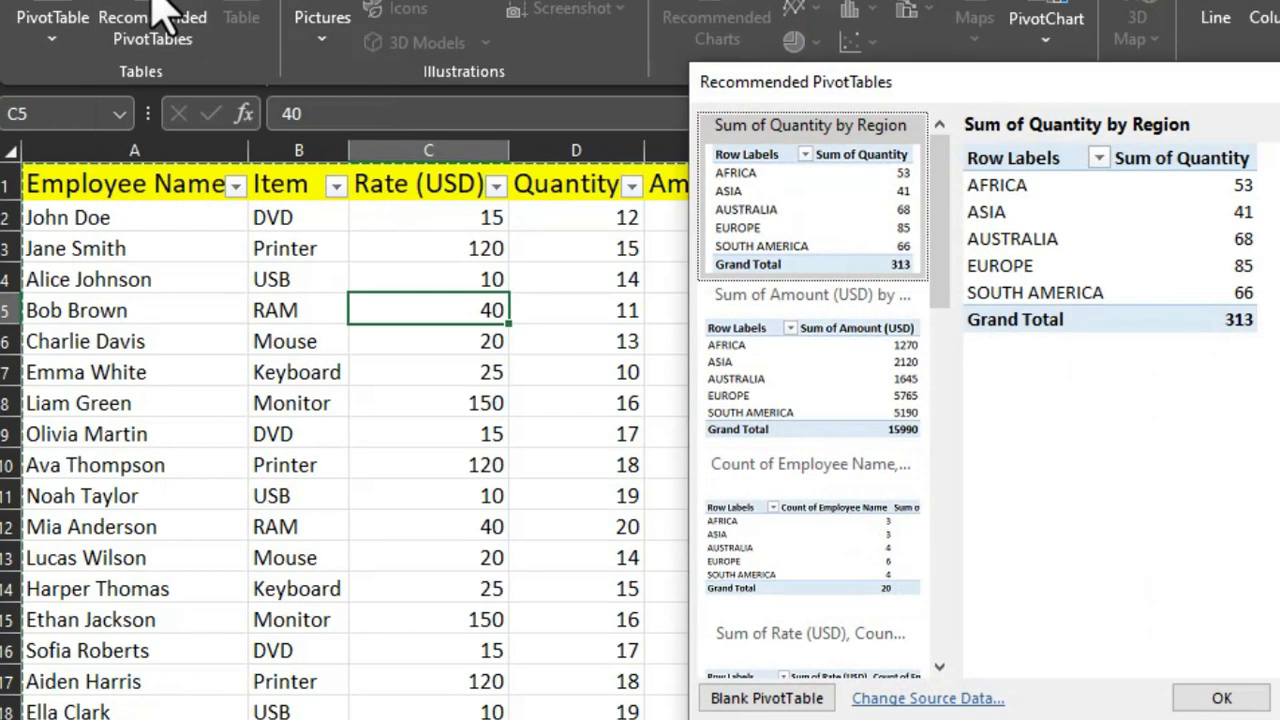
left_click_drag(958, 98, 1125, 56)
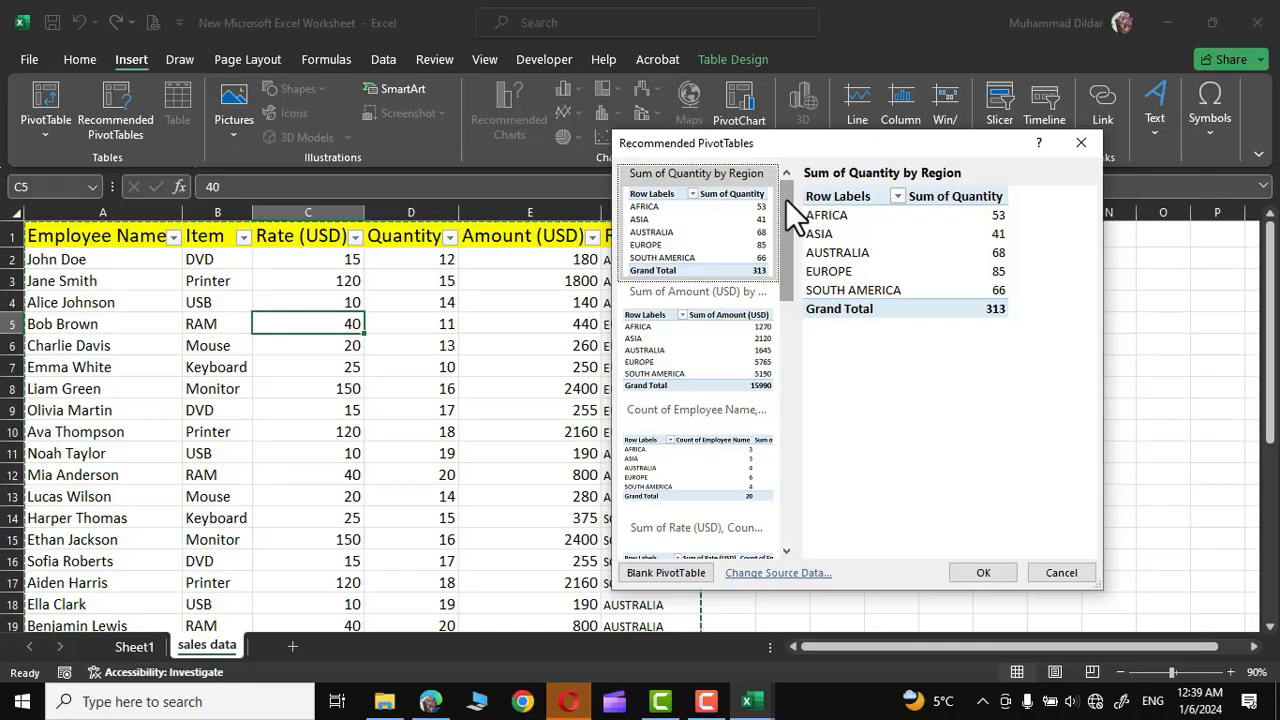
left_click_drag(1113, 125, 1111, 468)
left_click_drag(471, 498, 495, 428)
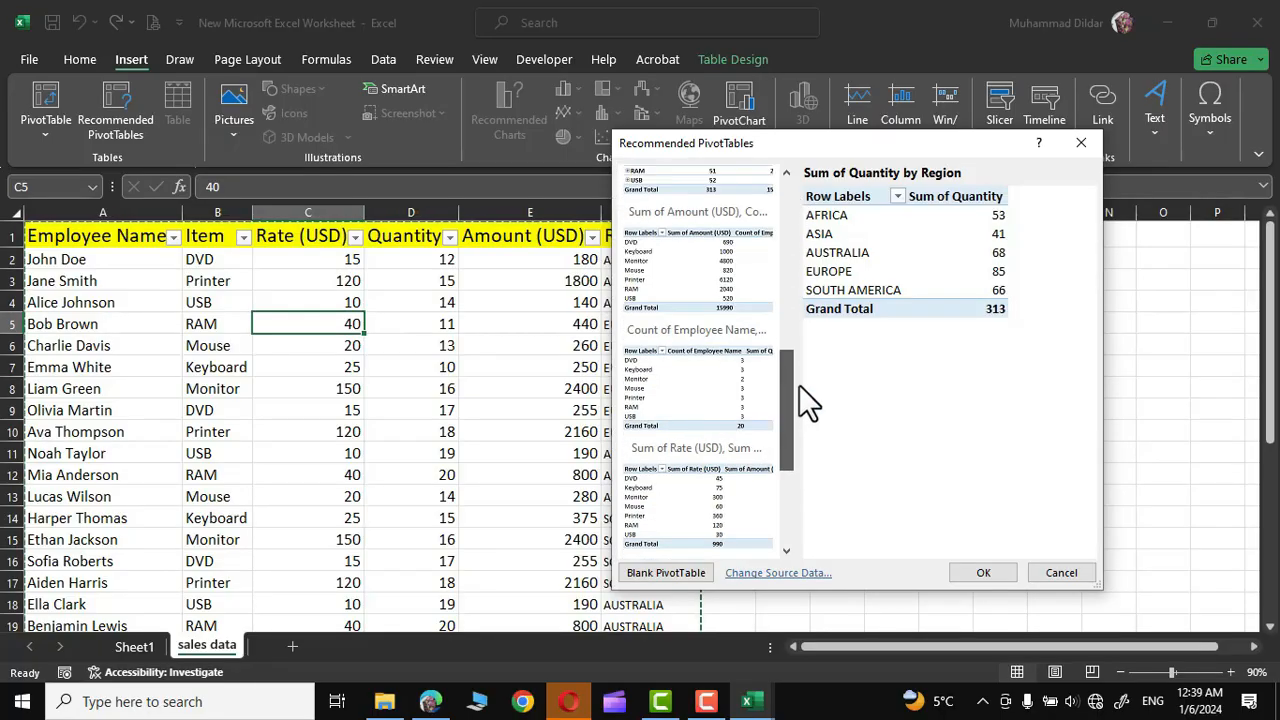
left_click_drag(799, 385, 795, 203)
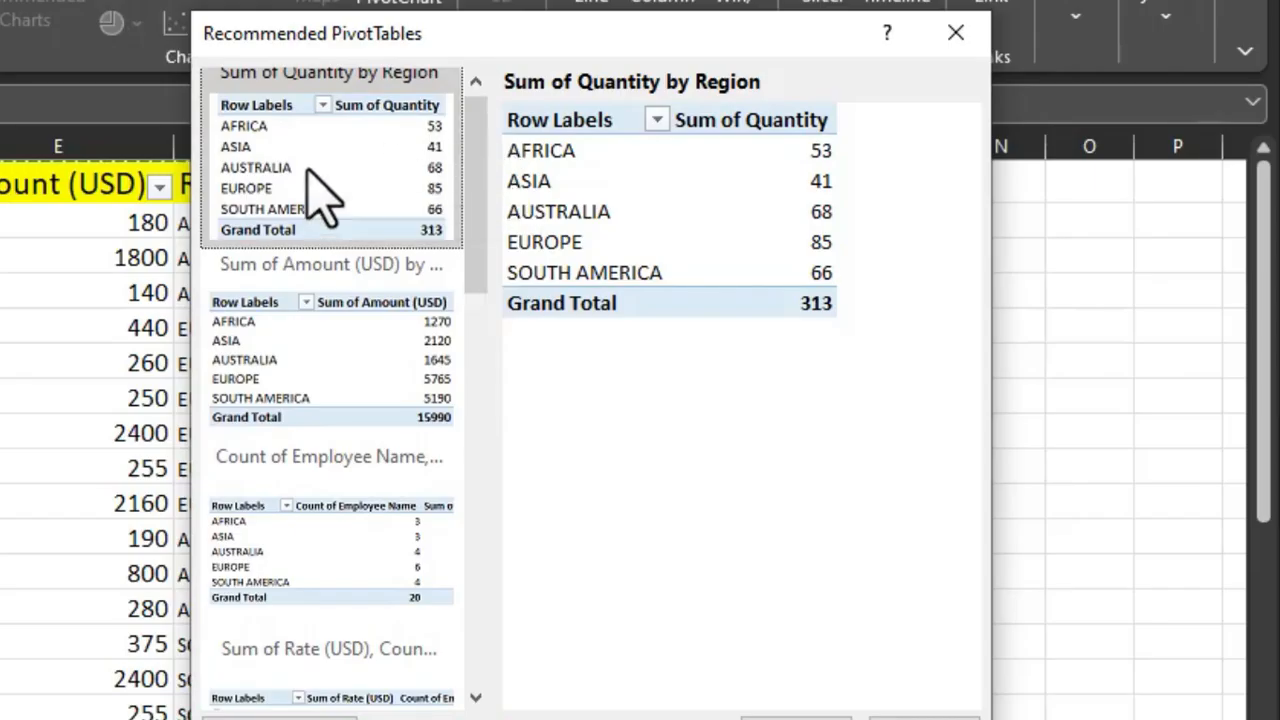
Preview the recommended layouts and insert the one summarizing Quantity, Amount (USD) and Employee Name count by item
left_click(318, 372)
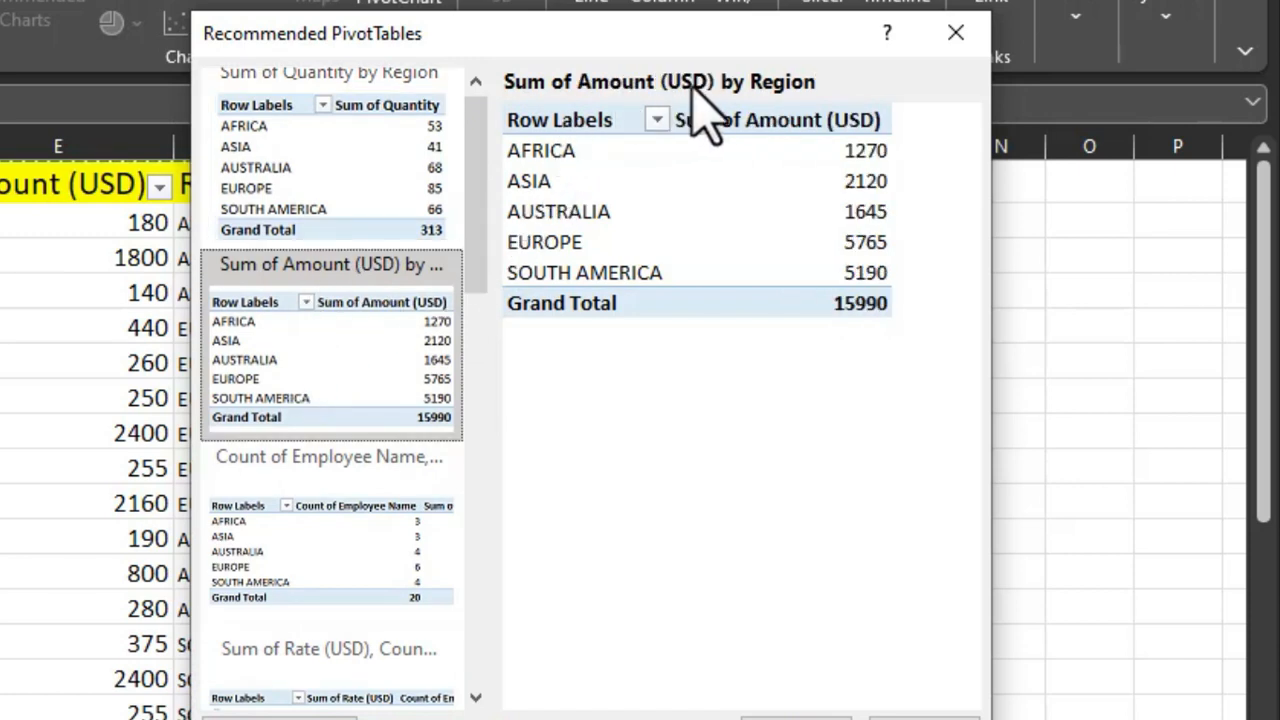
left_click(370, 452)
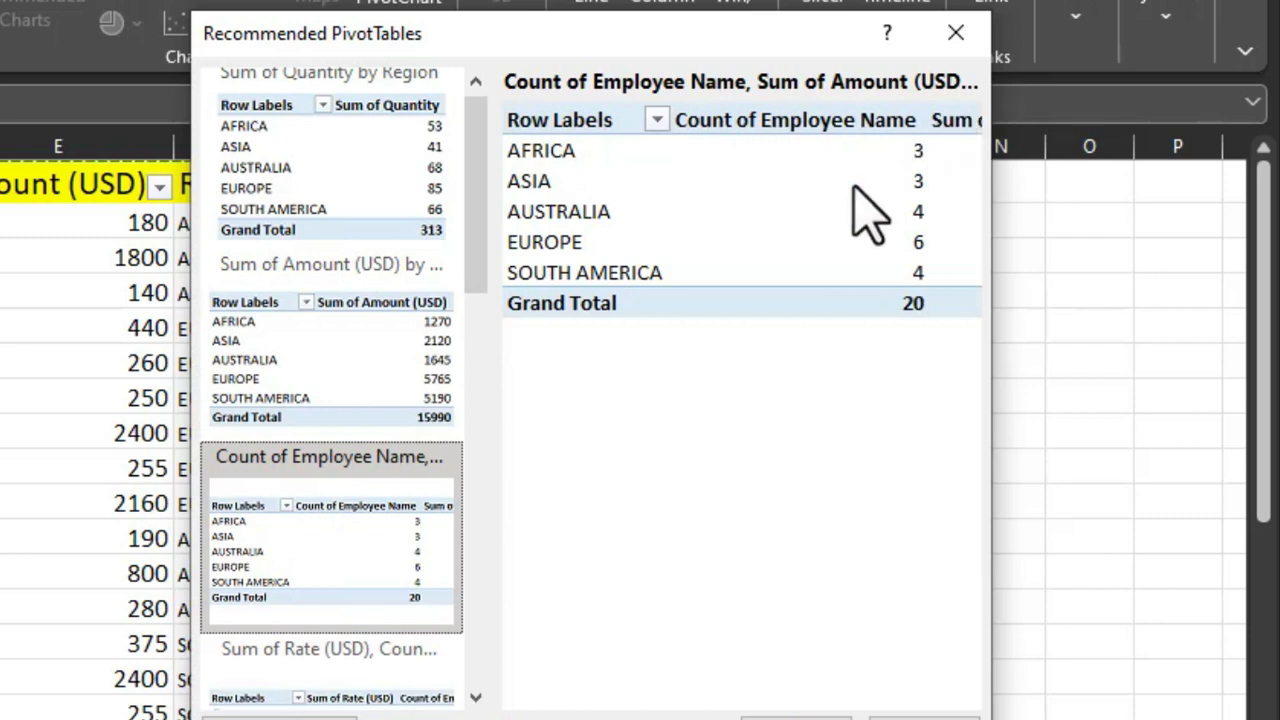
left_click_drag(470, 267, 473, 314)
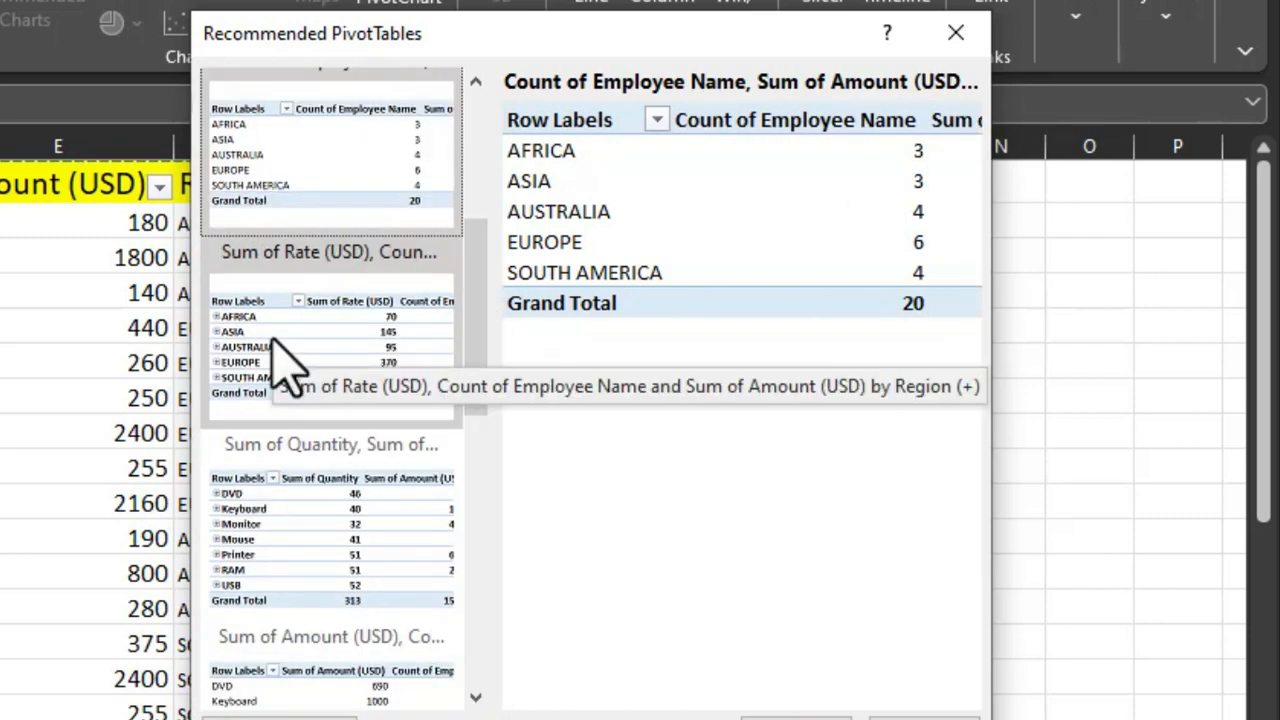
left_click(285, 365)
left_click_drag(485, 325, 480, 386)
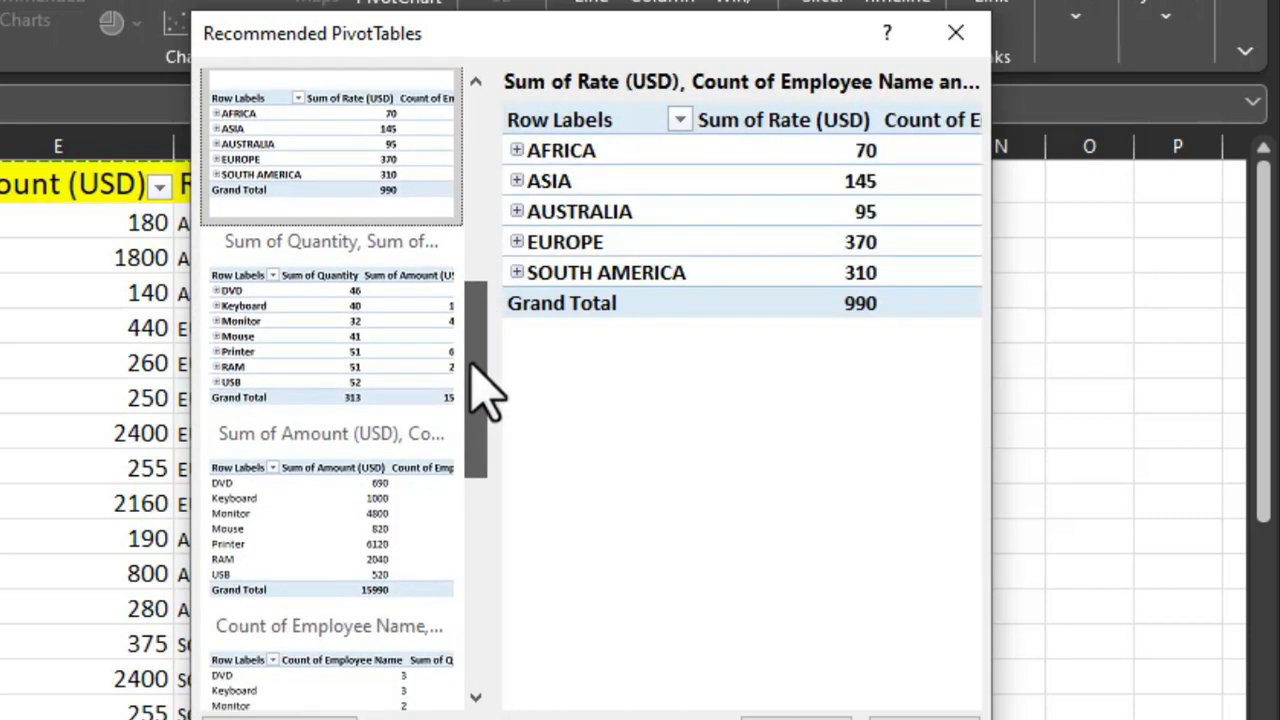
left_click(343, 320)
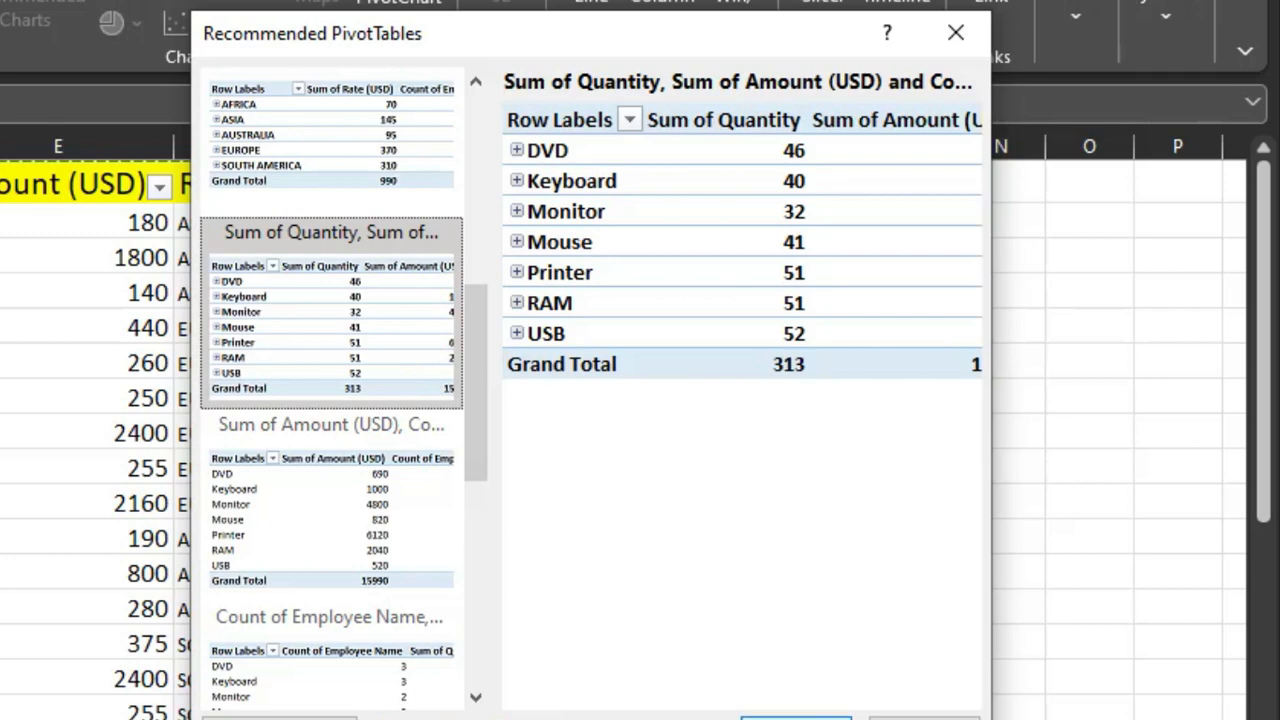
left_click(796, 718)
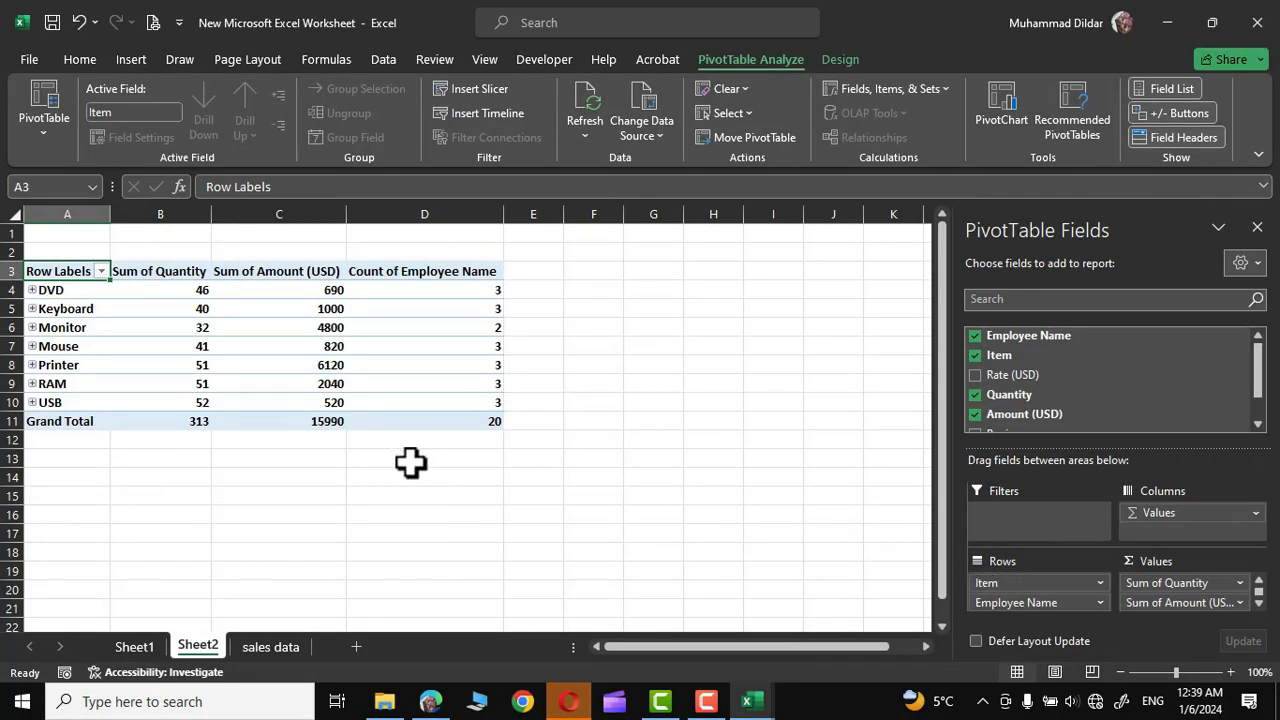
Review the new PivotTable's fields and rename its Row Labels header to "New itmes"
scroll(1260, 420, "down", 1)
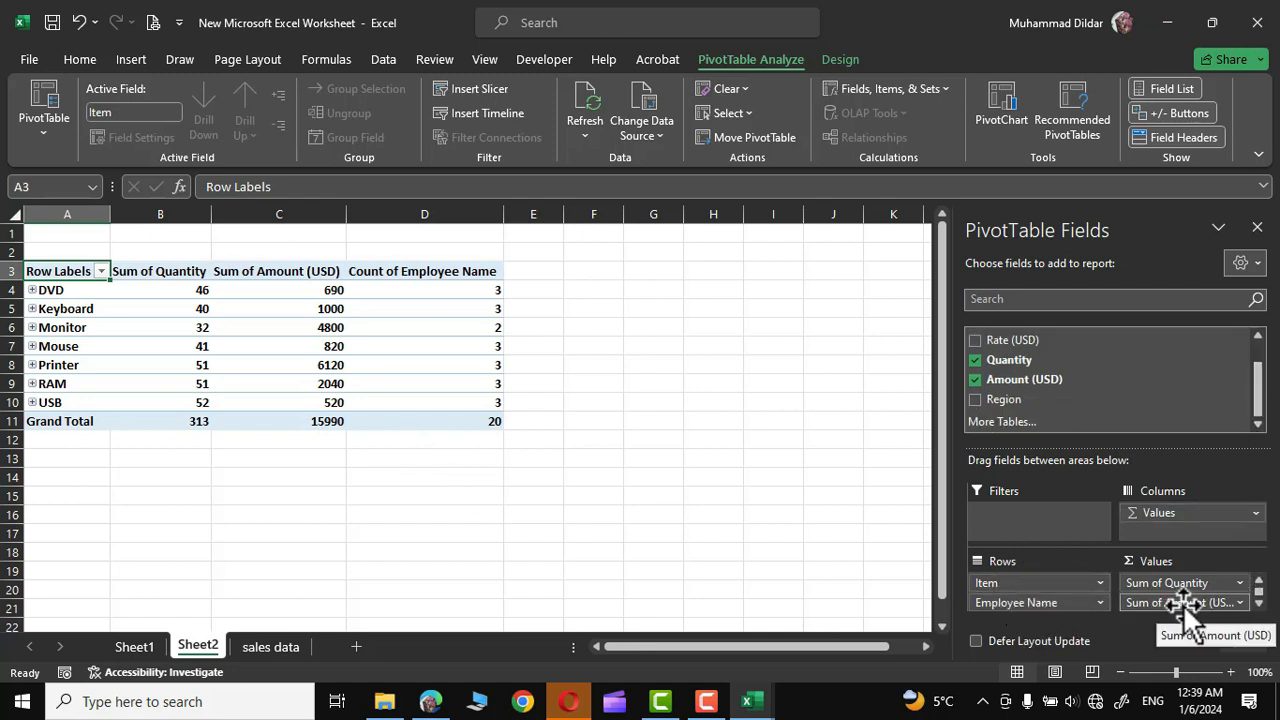
left_click(773, 440)
left_click(257, 342)
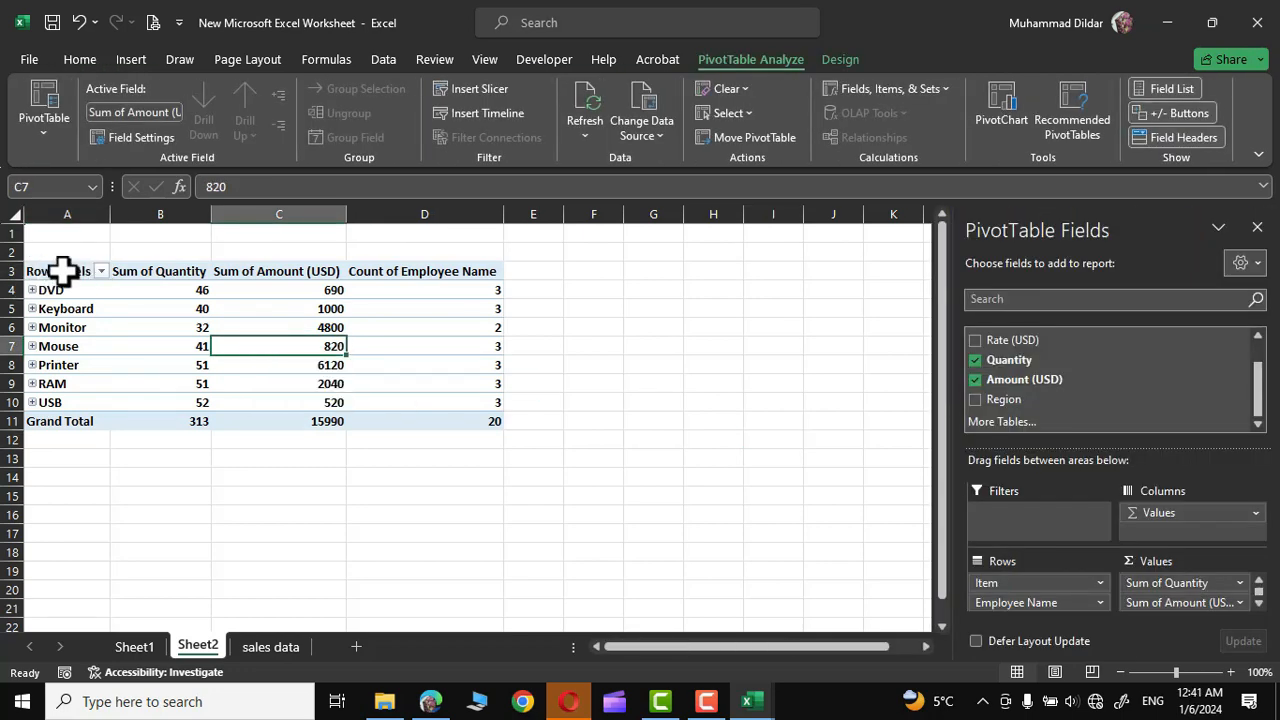
double_click(62, 270)
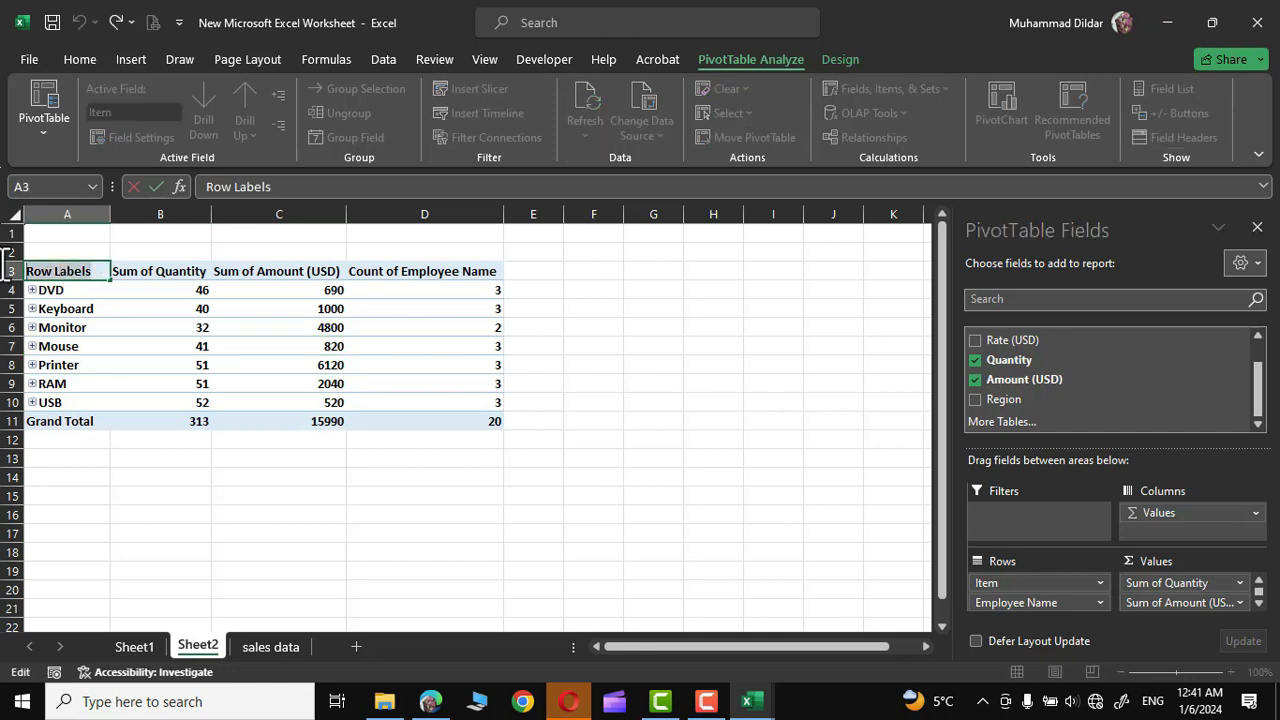
type("New itmes")
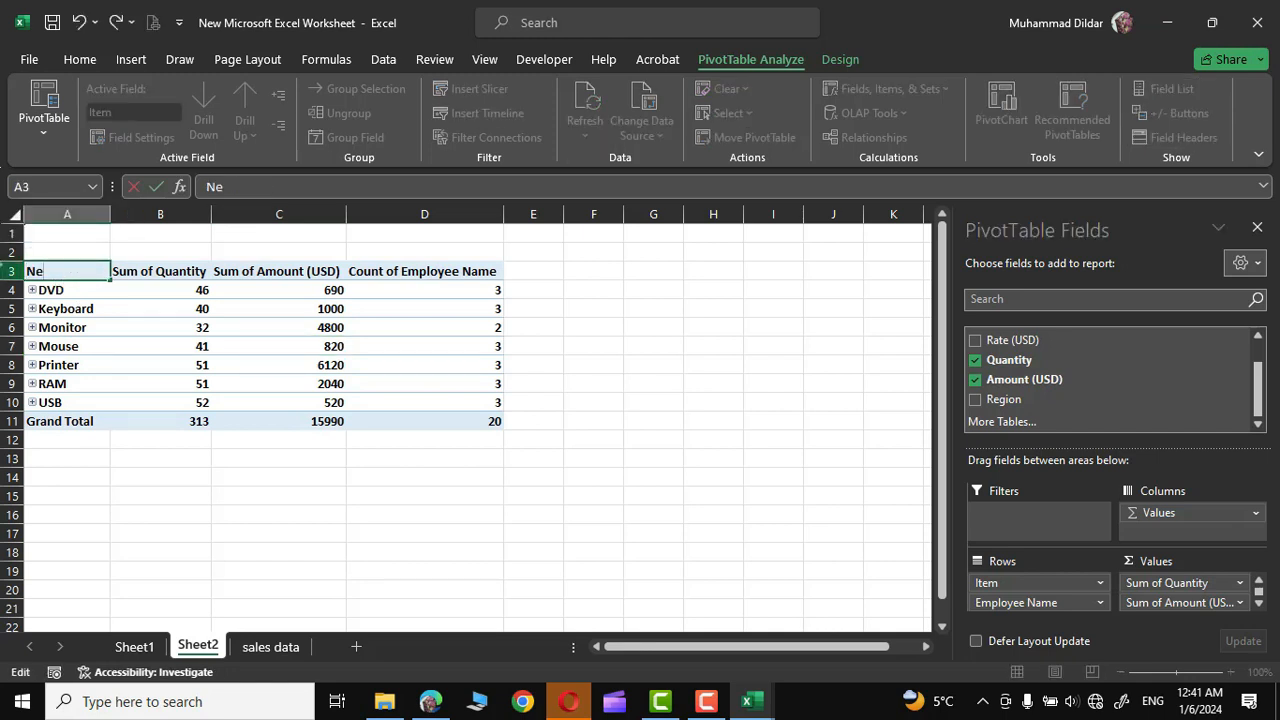
key("Return")
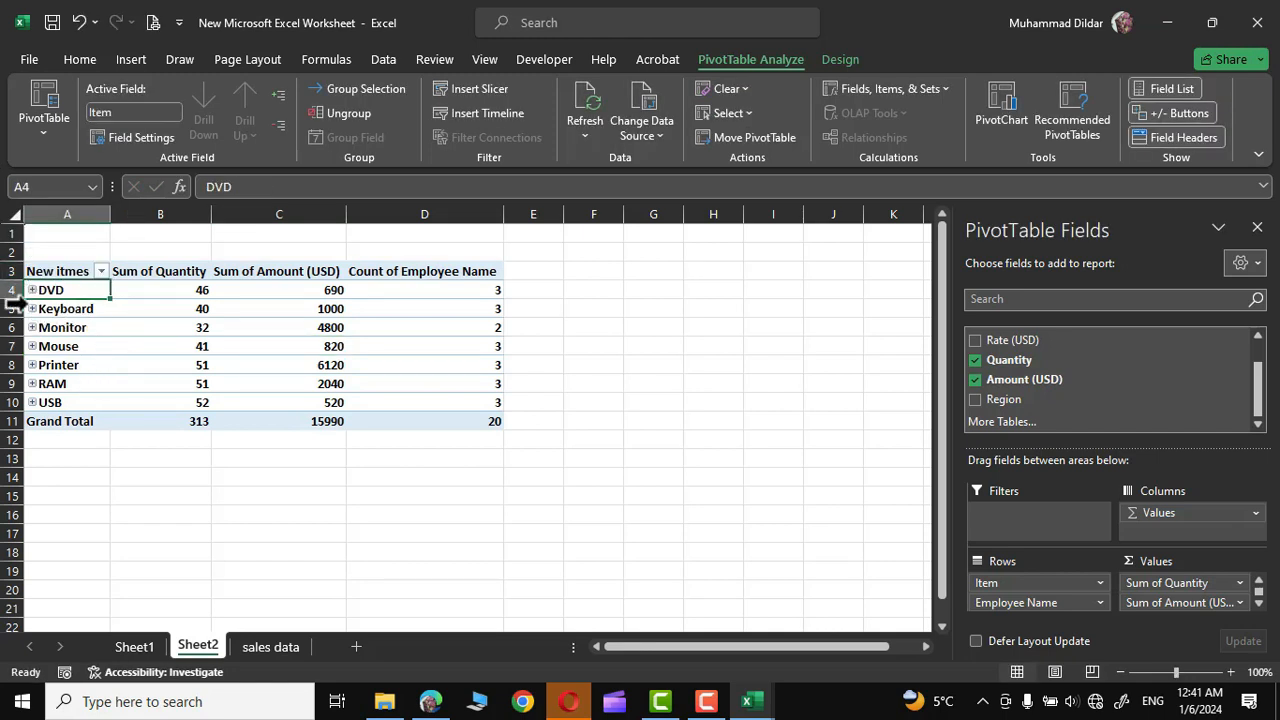
Expand the DVD and Keyboard items to view their employee rows and collapse both again
left_click(31, 290)
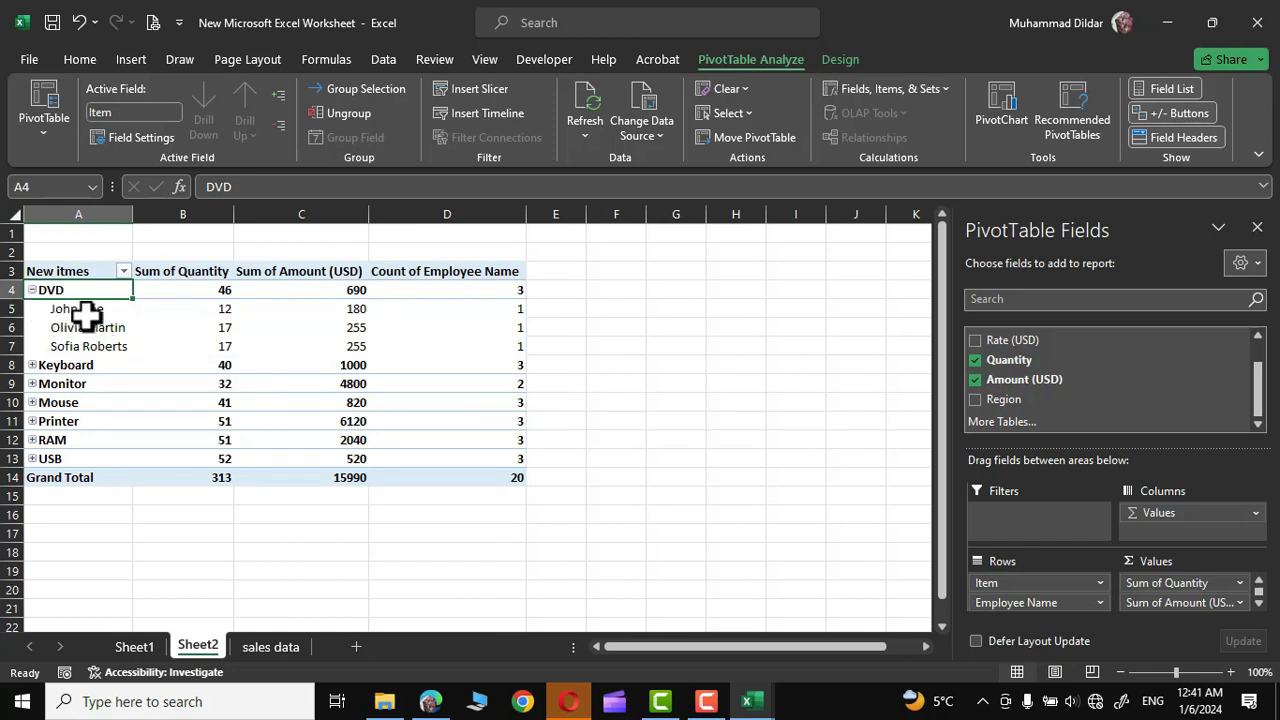
left_click(32, 365)
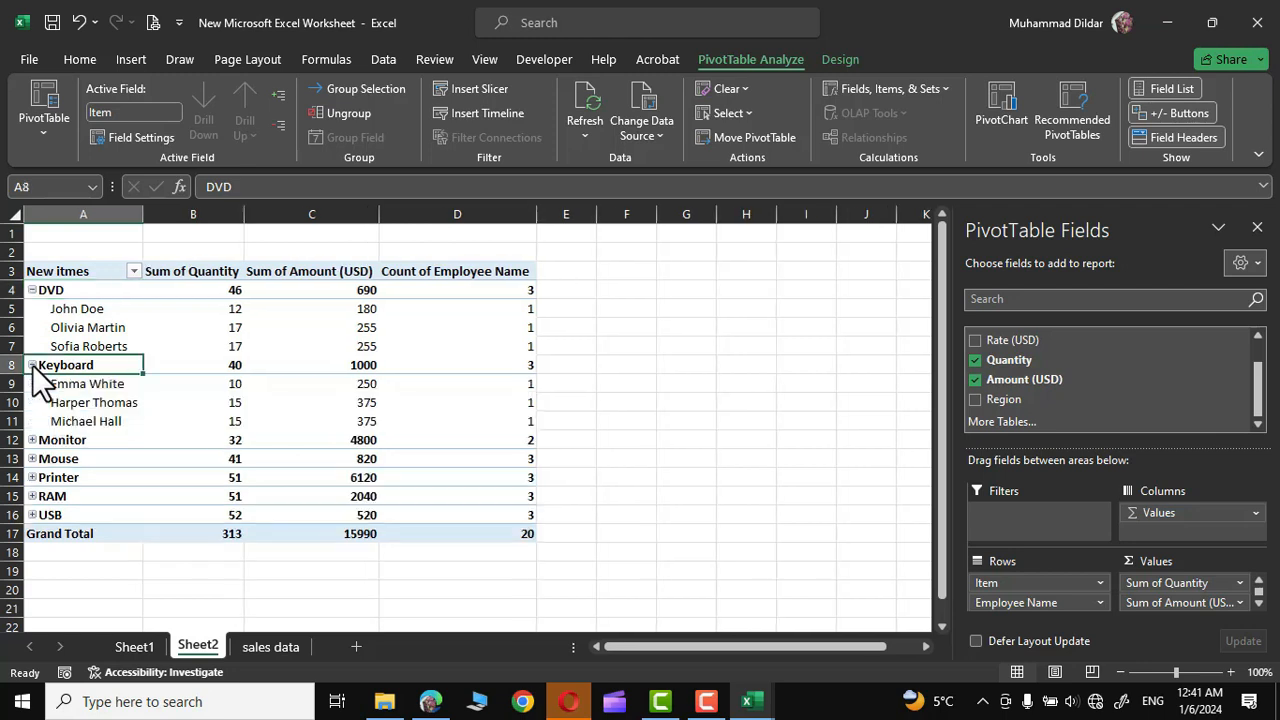
left_click(32, 365)
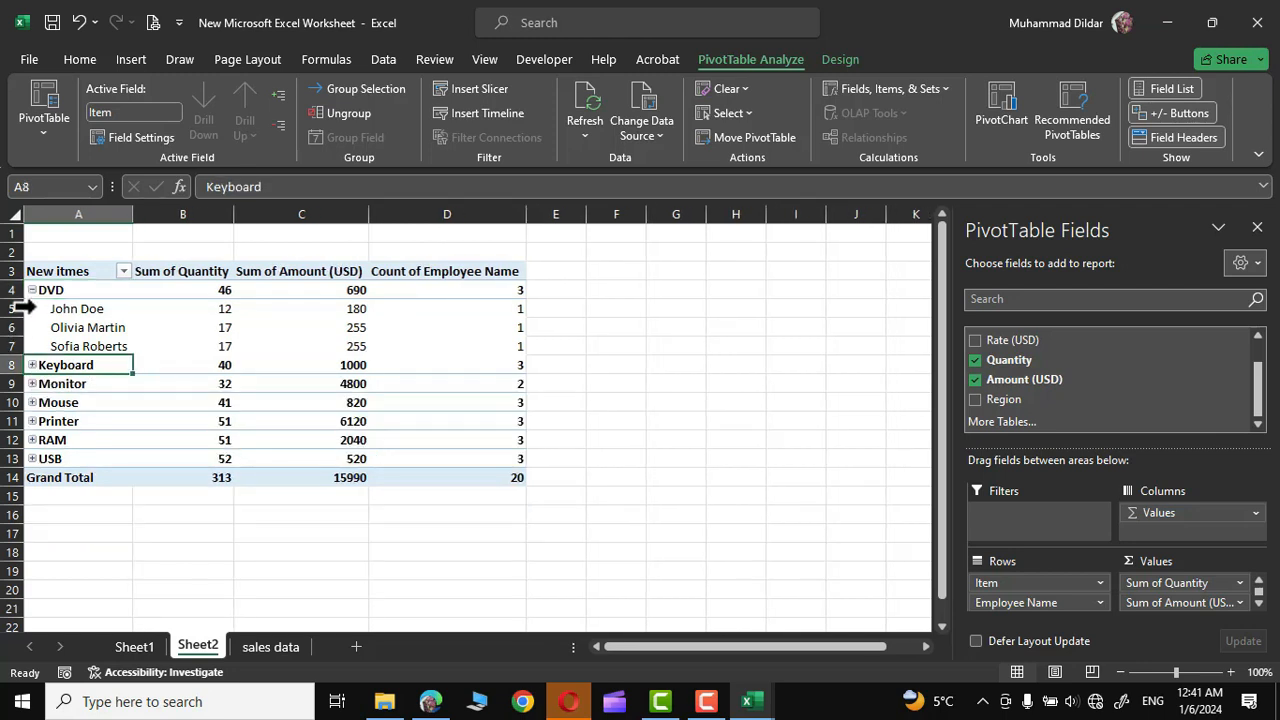
left_click(32, 290)
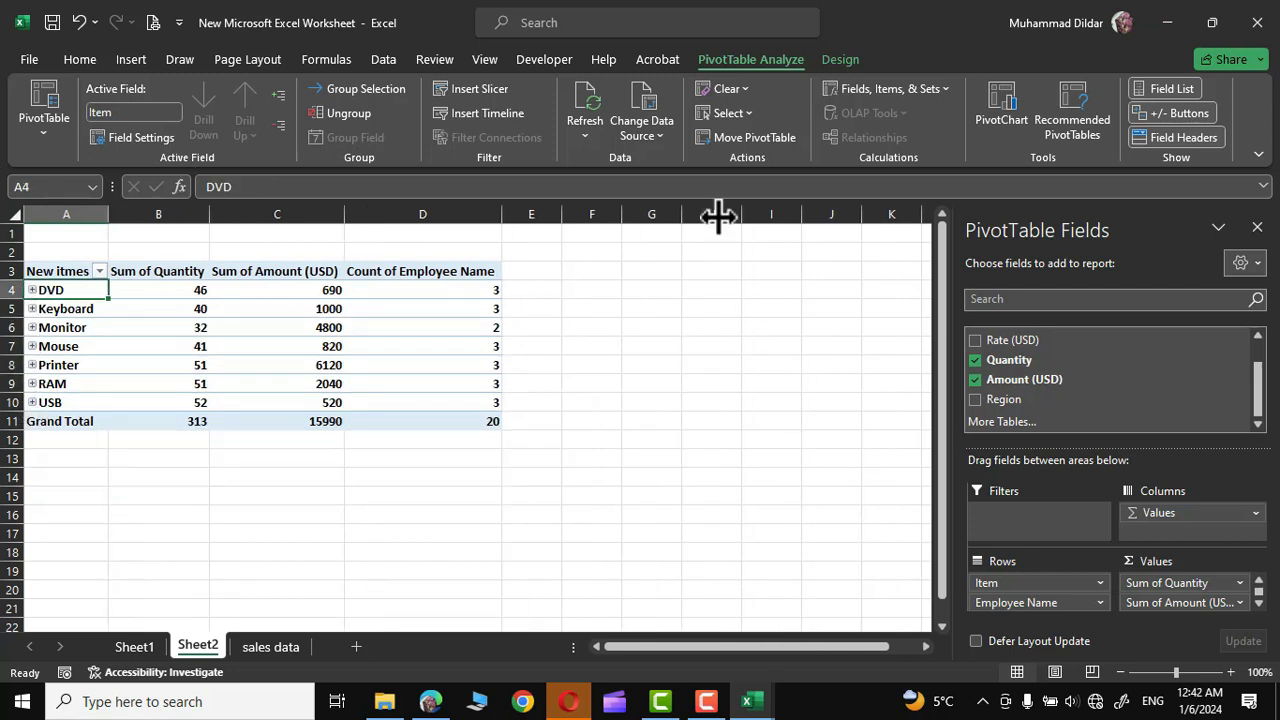
Hide the PivotTable's expand/collapse buttons, toggle the field list's display and select cell C8
left_click(1168, 112)
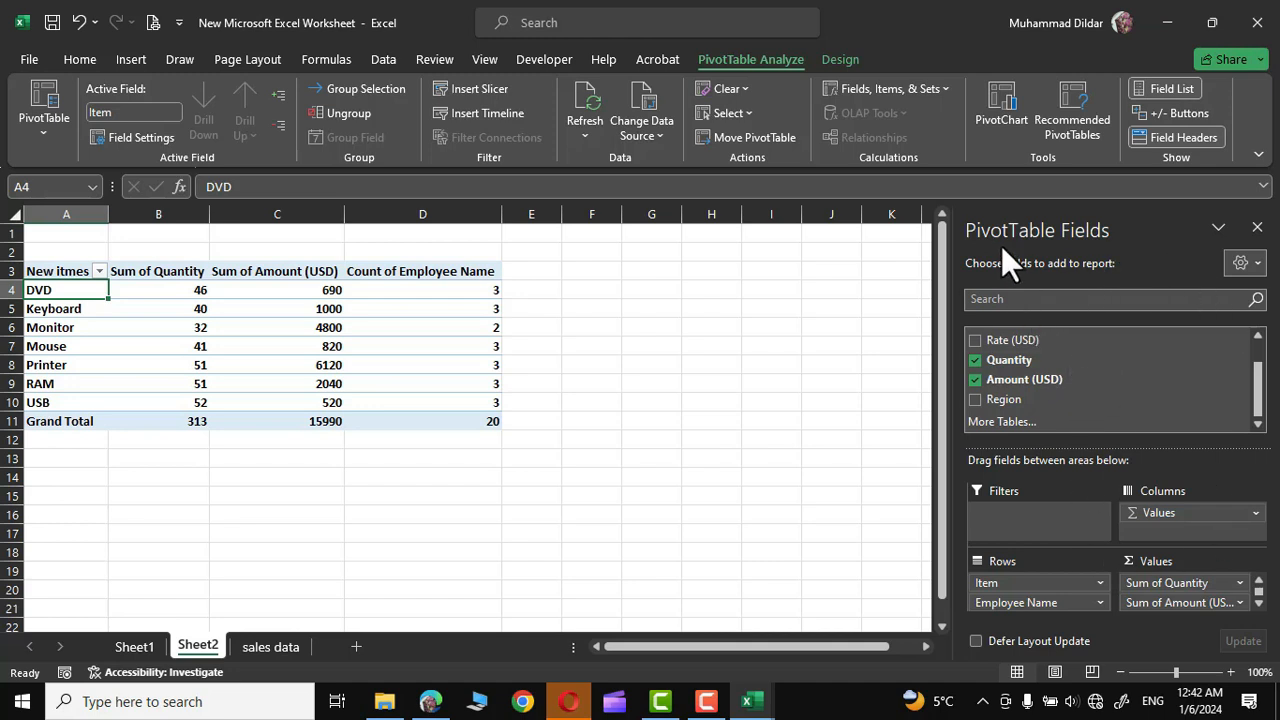
left_click(1167, 87)
left_click(1167, 87)
left_click(1167, 86)
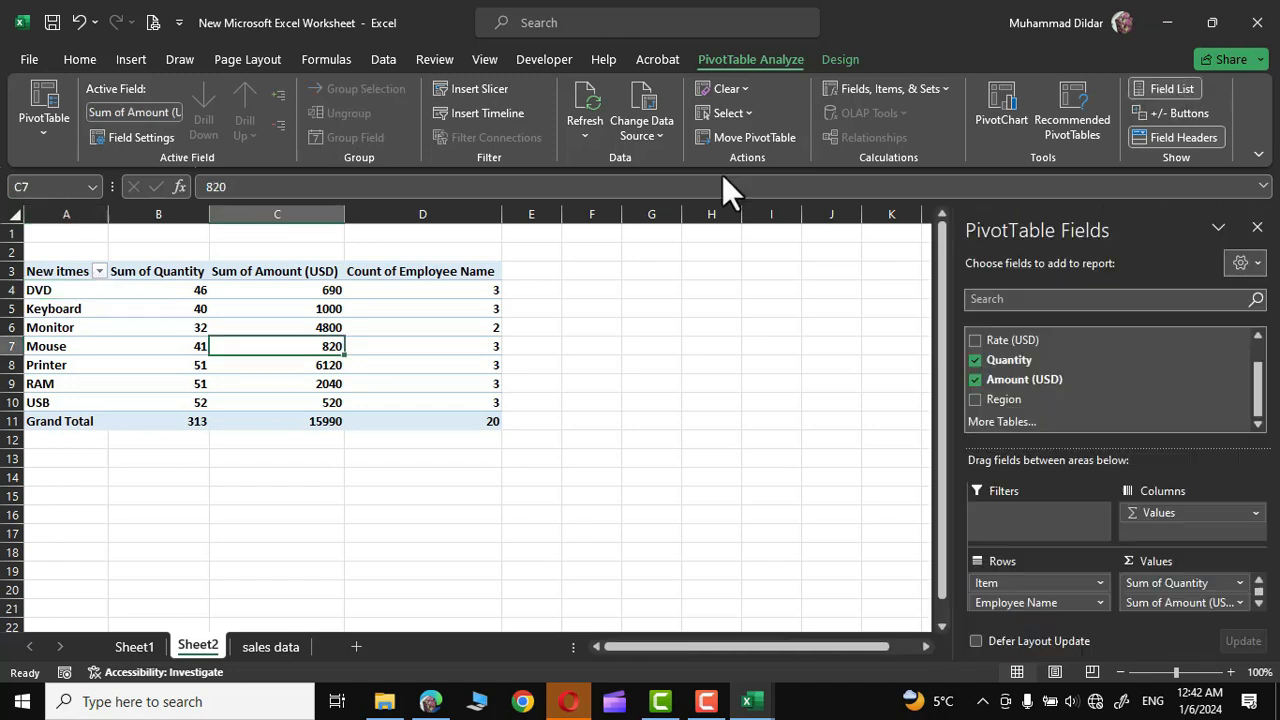
left_click(260, 364)
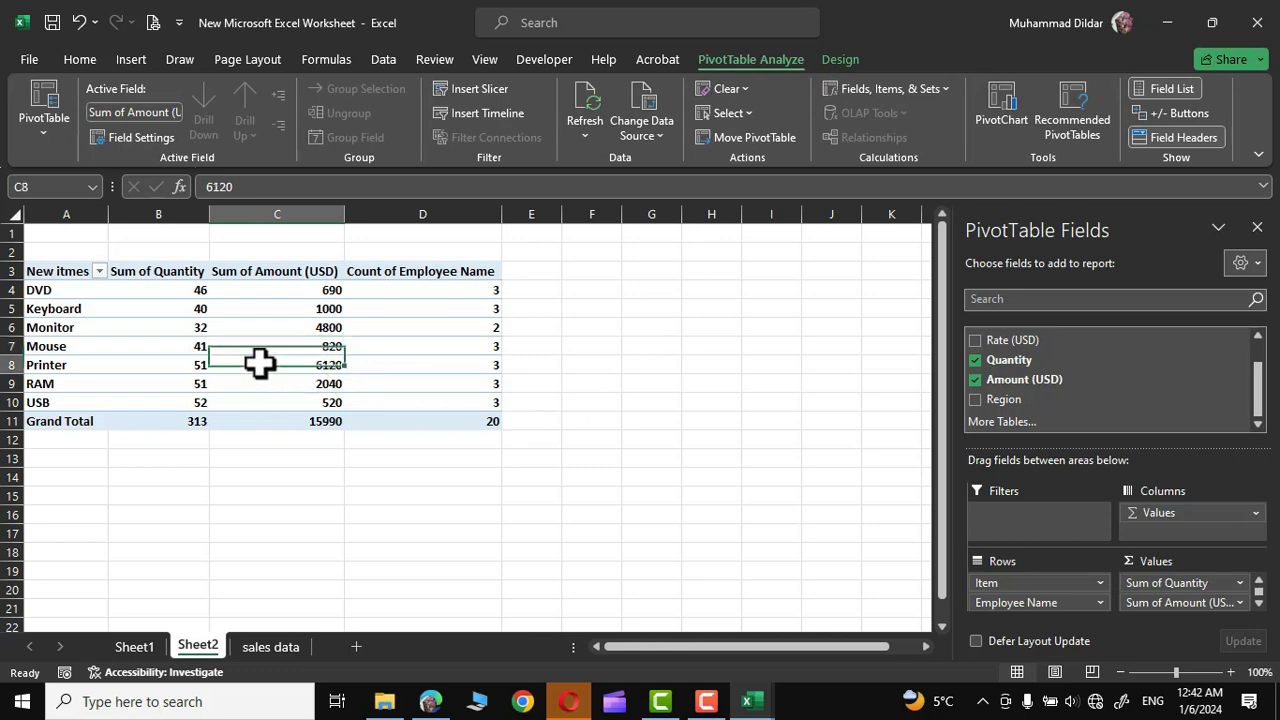
Change the PivotTable's report layout to tabular form
left_click(840, 60)
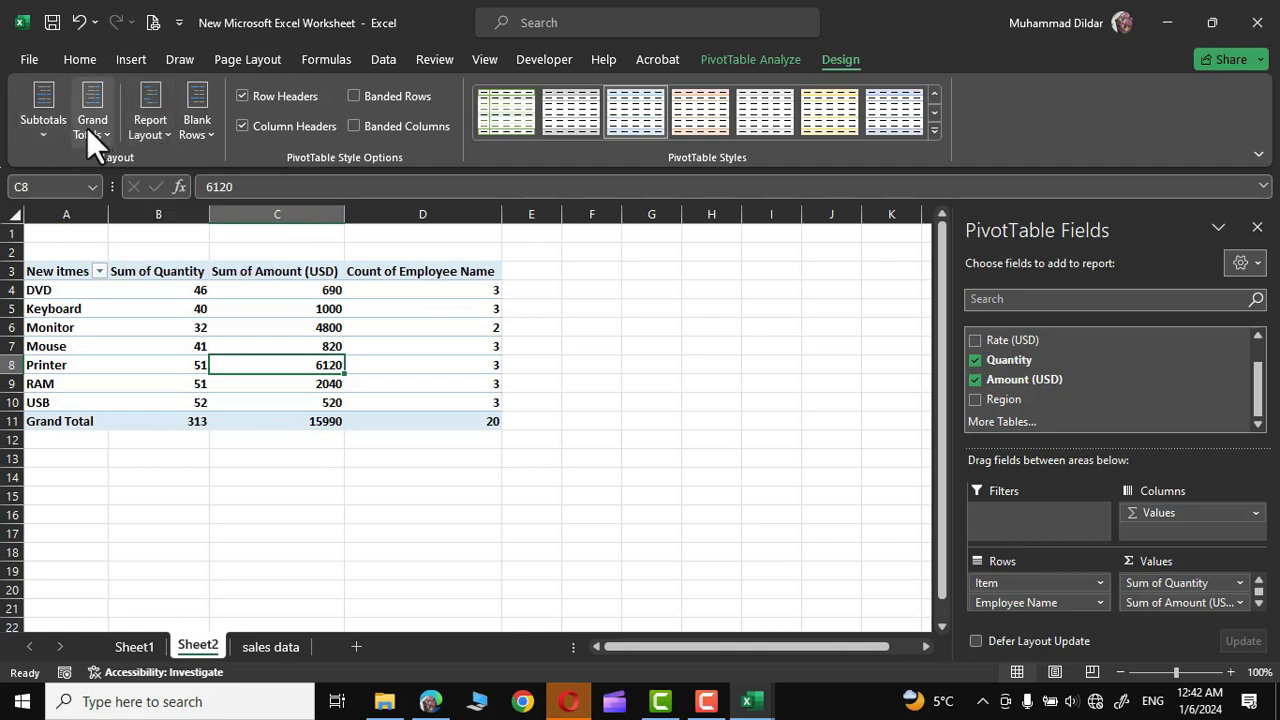
left_click(166, 129)
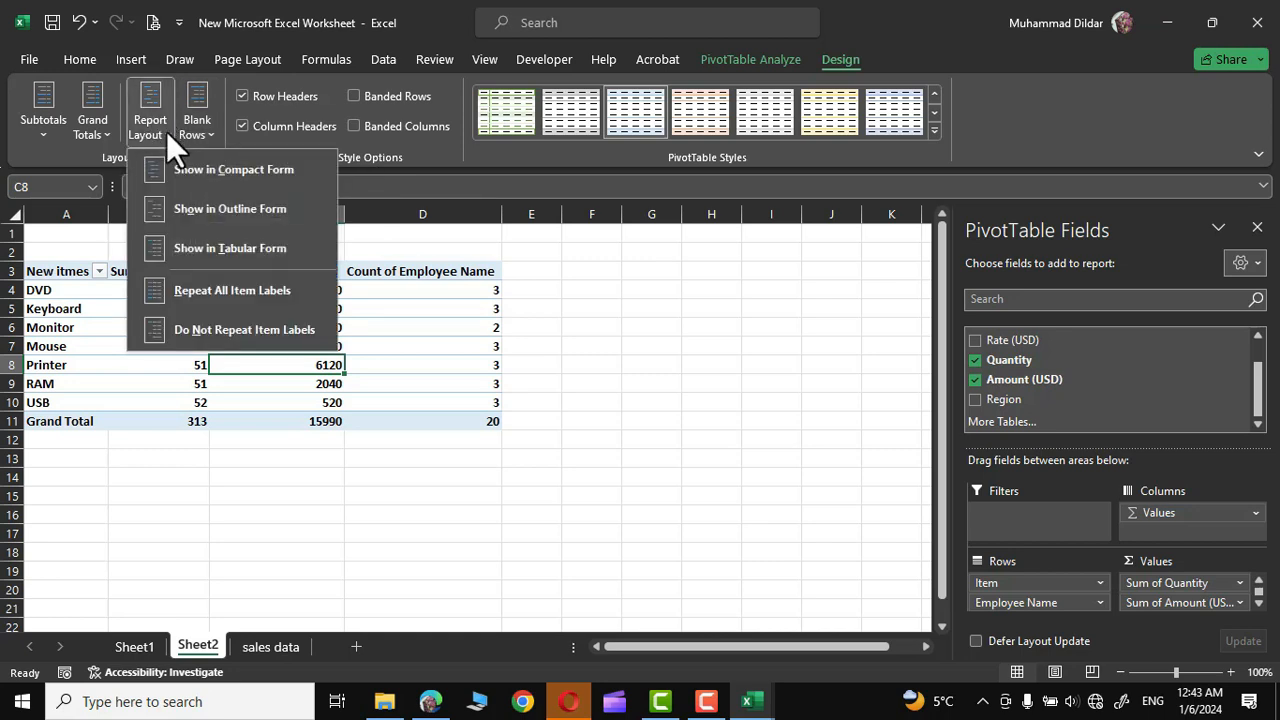
left_click(210, 248)
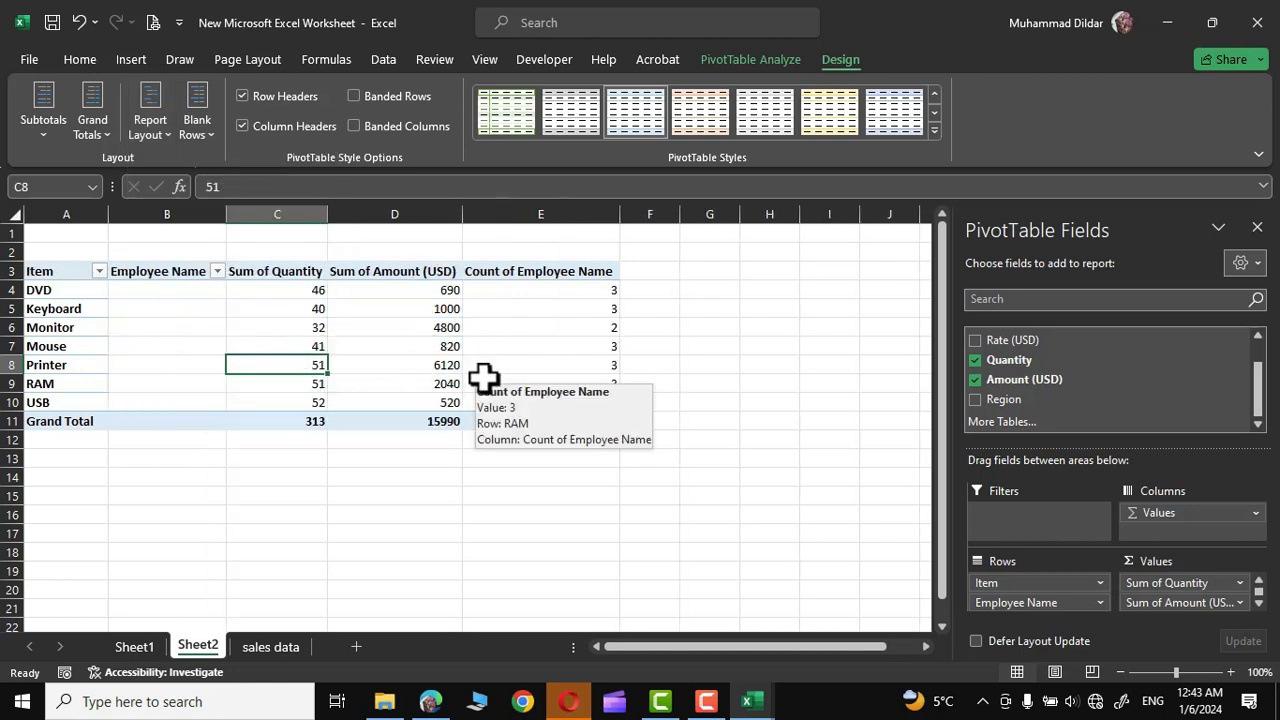
Turn the PivotTable's grand totals off for rows and columns and turn them back on for both
left_click(107, 129)
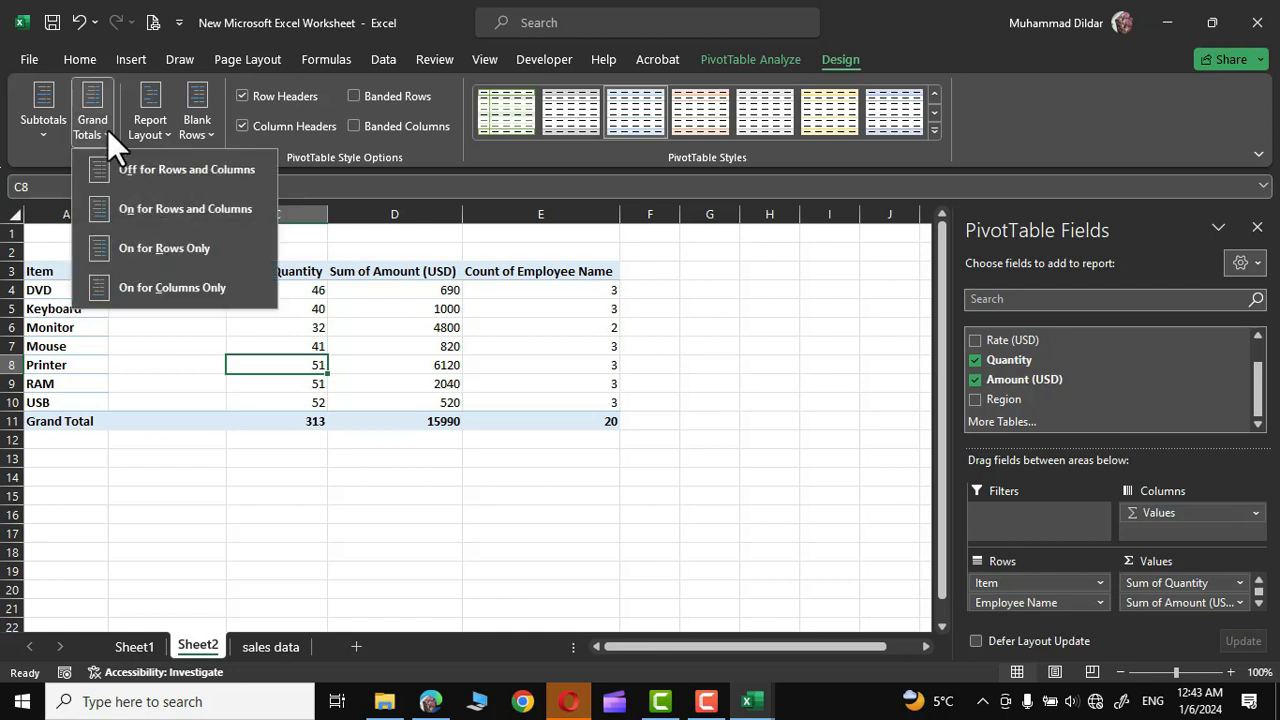
left_click(193, 169)
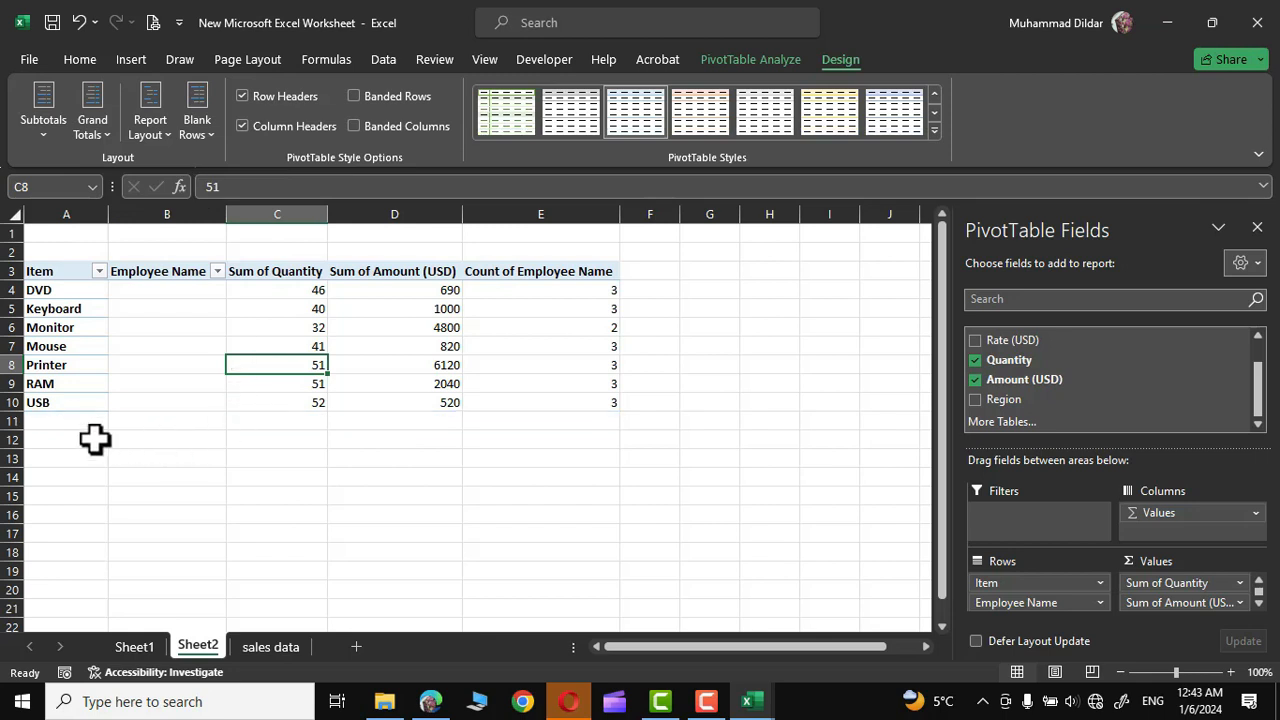
left_click(103, 132)
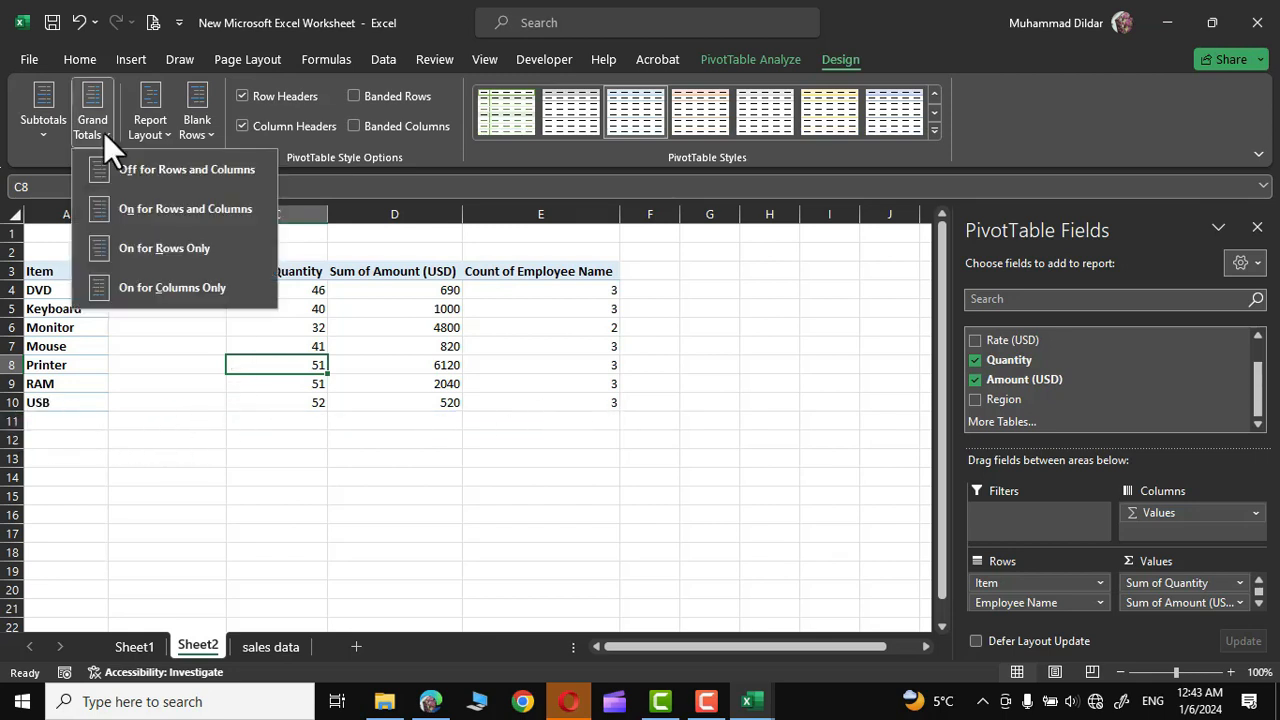
left_click(146, 208)
Insert a blank line after each PivotTable item and remove the blank lines again
left_click(197, 120)
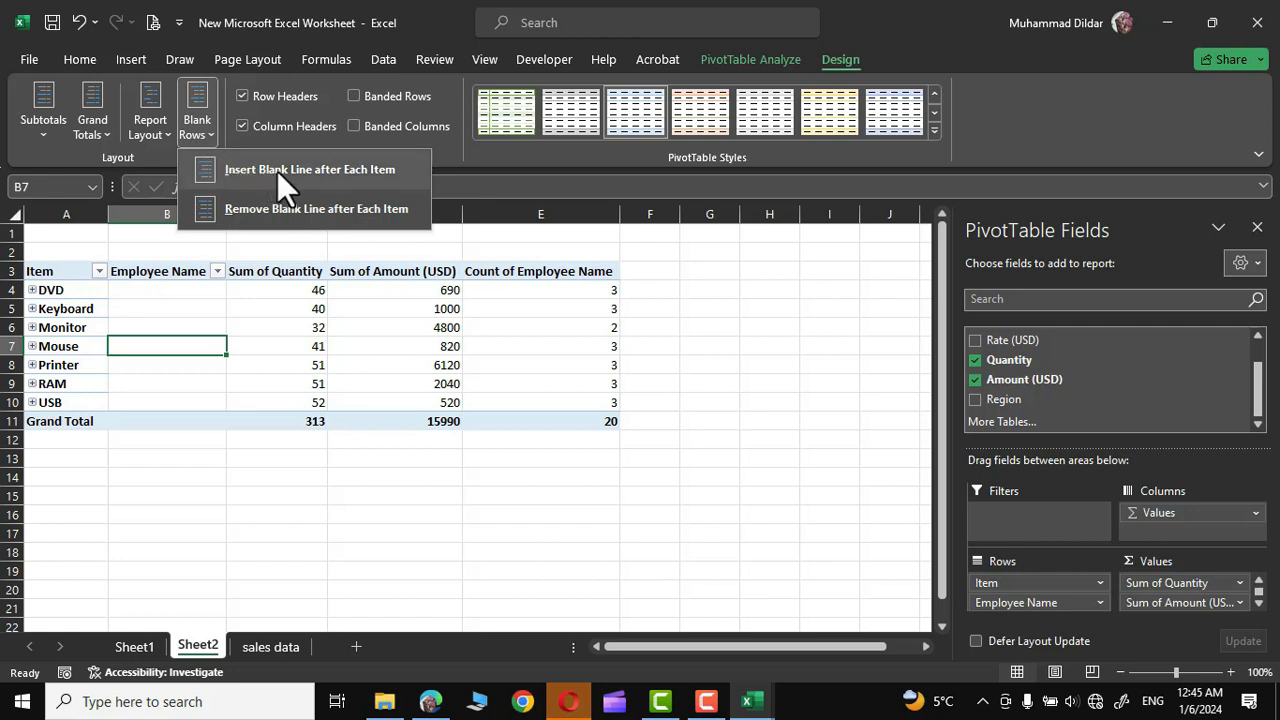
left_click(377, 171)
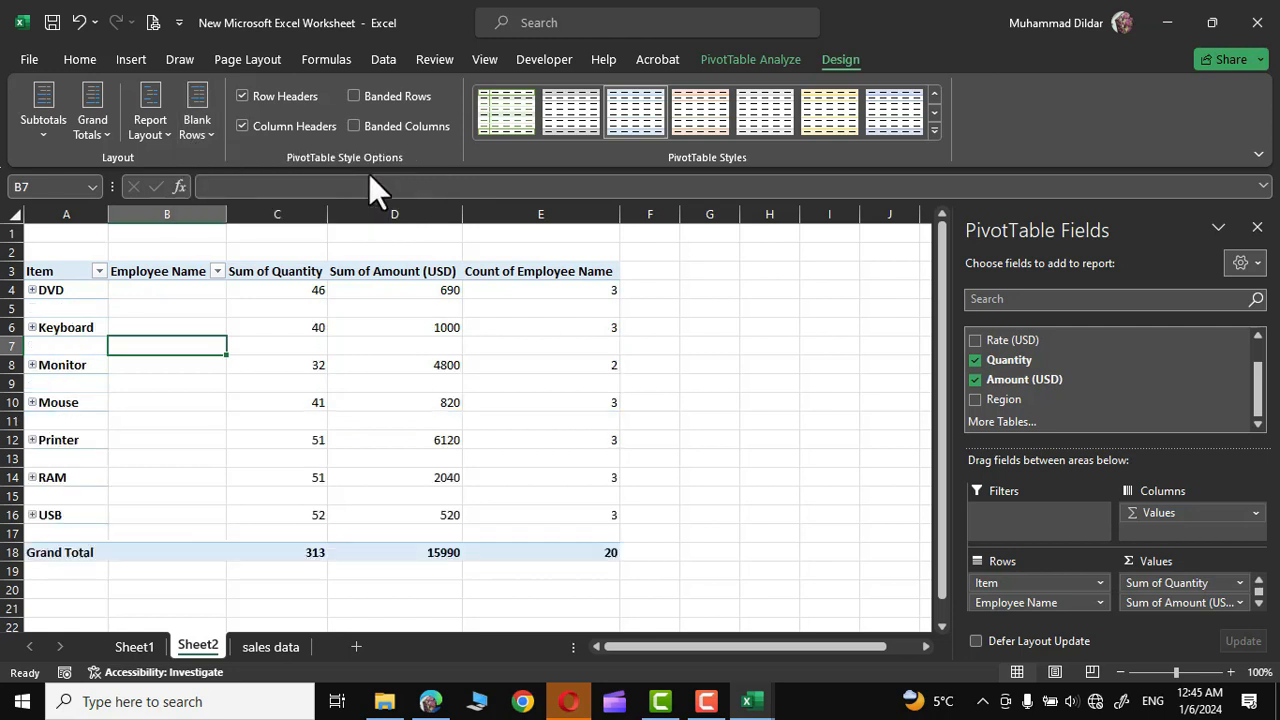
left_click(206, 129)
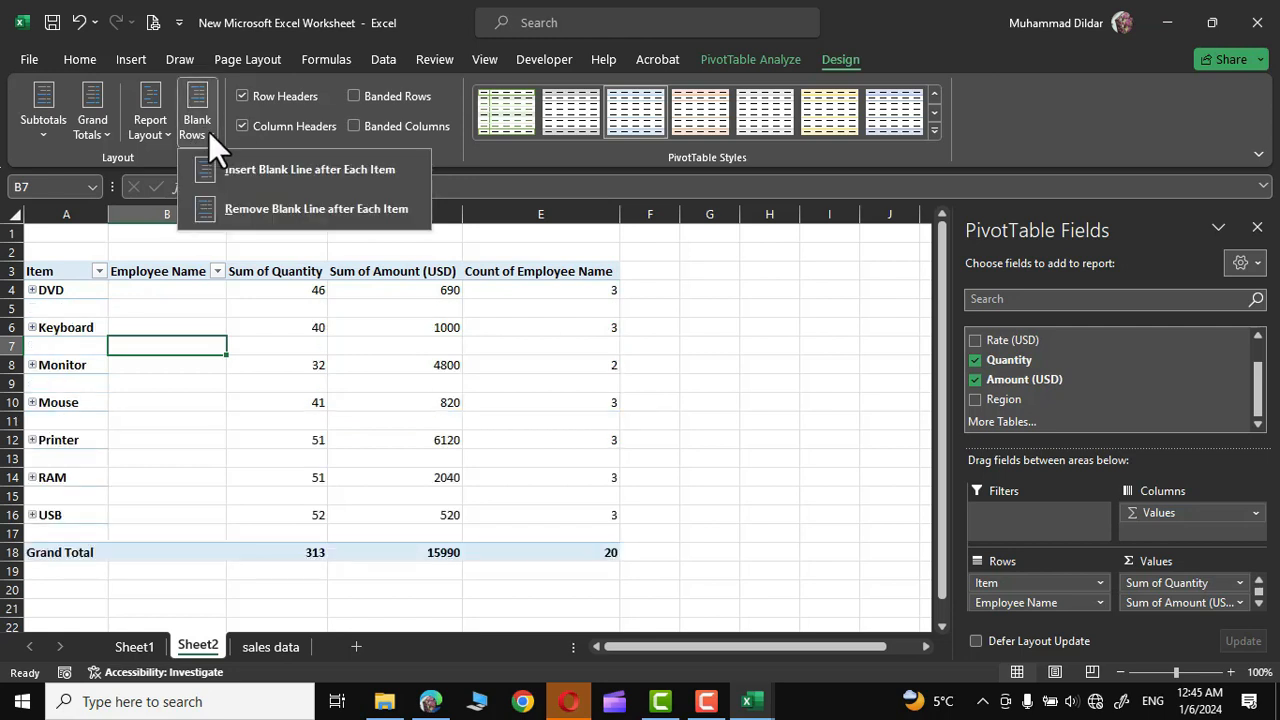
left_click(279, 208)
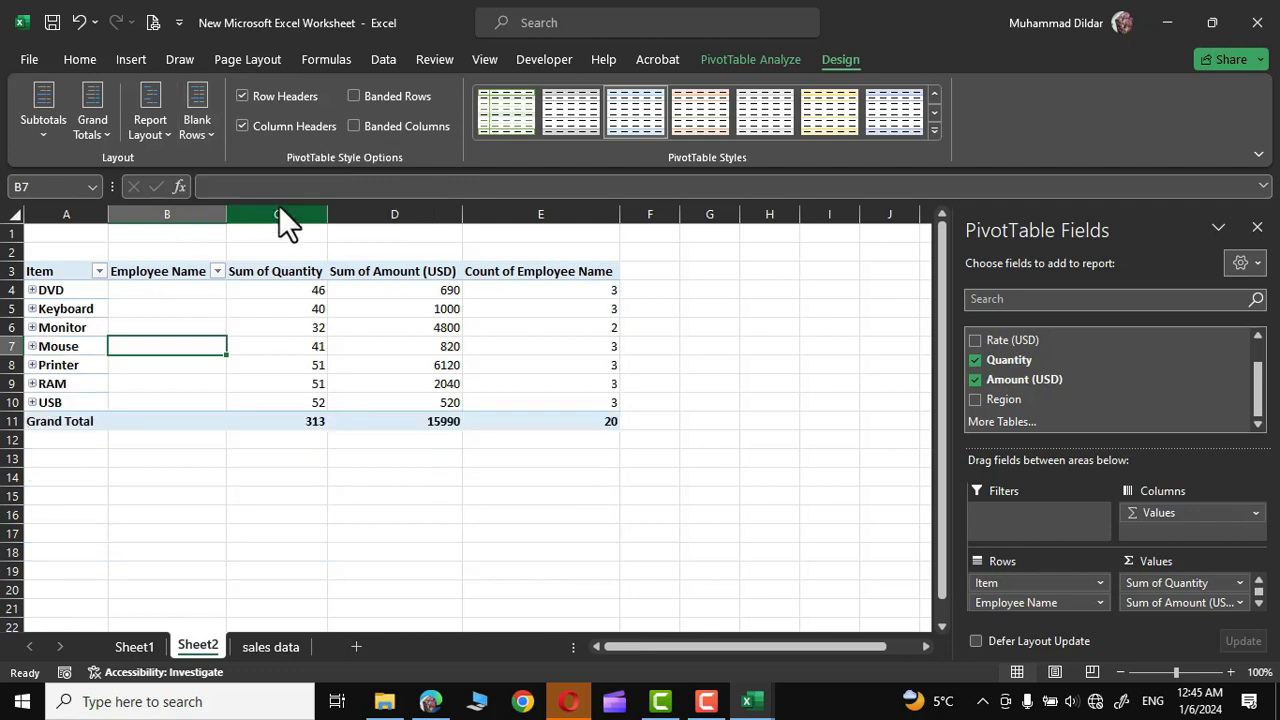
Switch the PivotTable's report layout to compact form, to outline form and back to tabular form
left_click(150, 115)
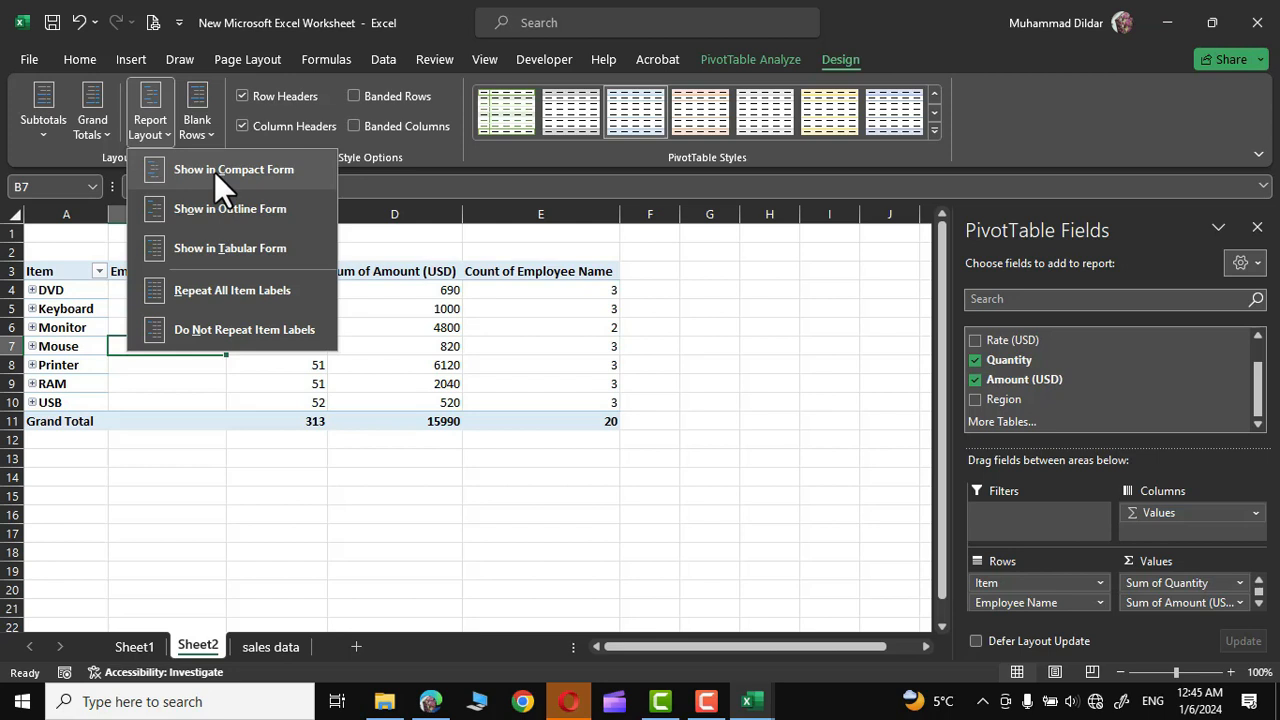
left_click(214, 171)
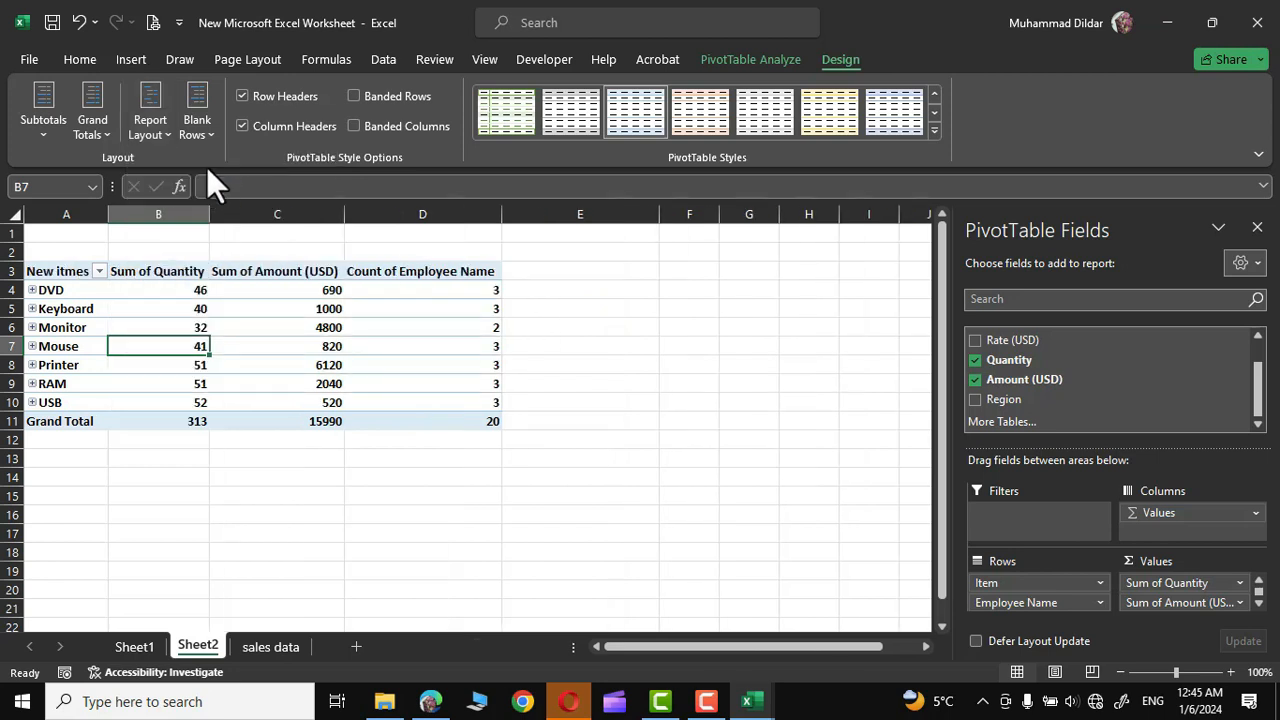
left_click(150, 115)
left_click(200, 209)
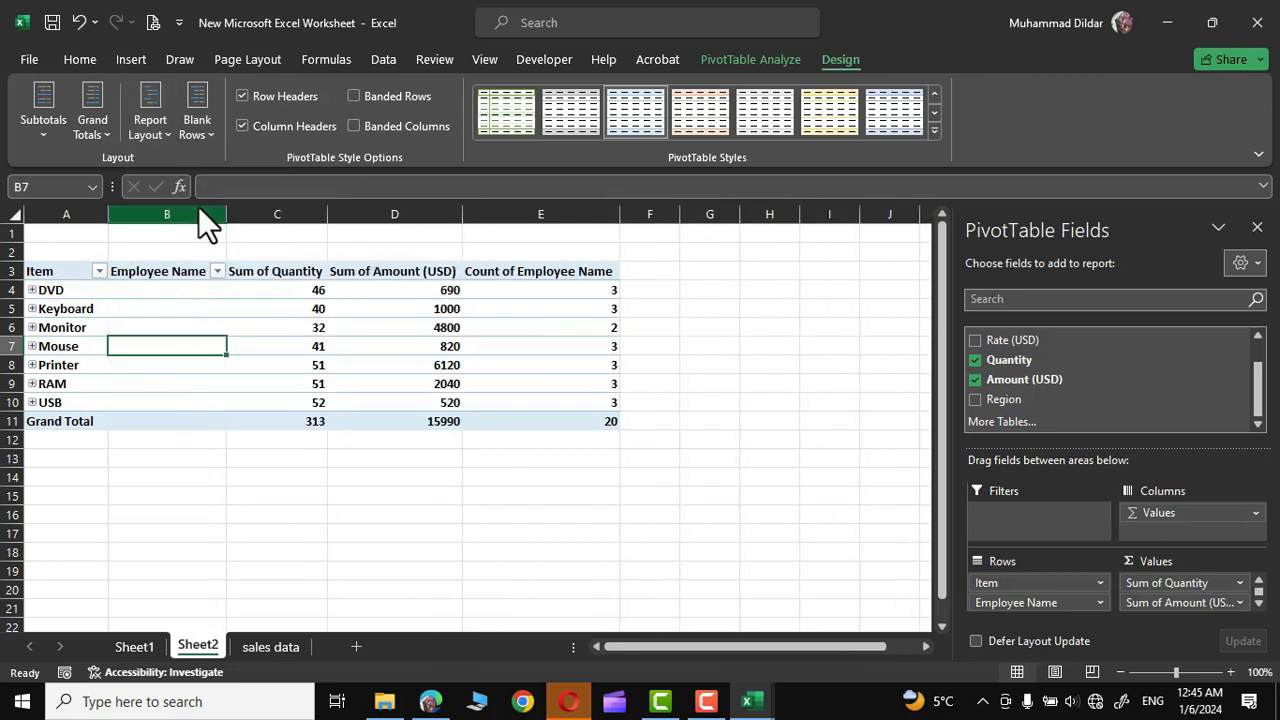
left_click(165, 131)
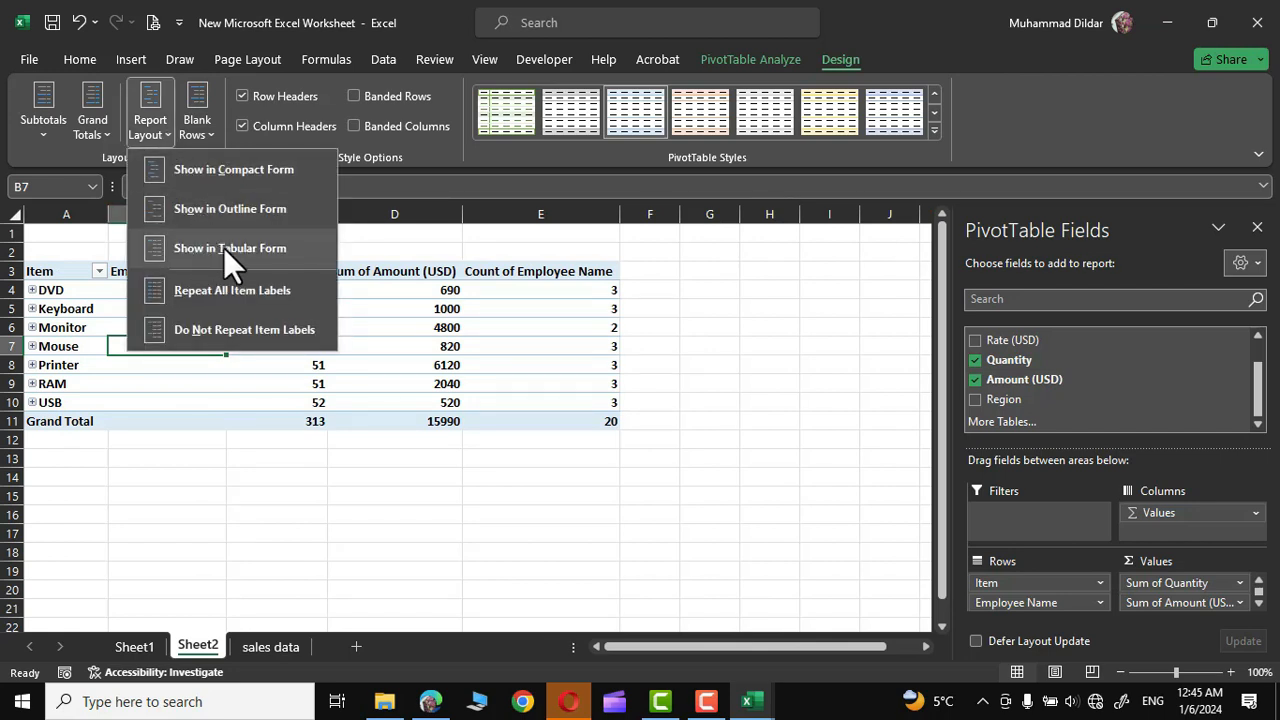
left_click(223, 247)
left_click(150, 115)
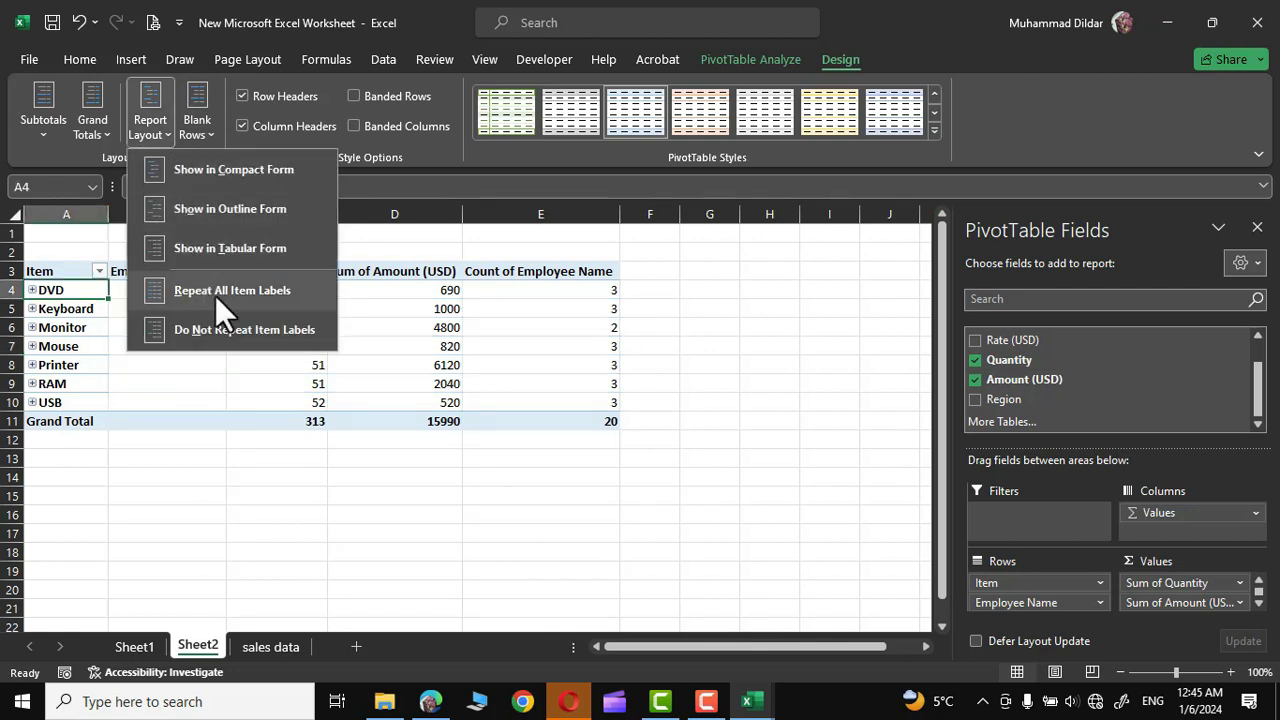
left_click(202, 499)
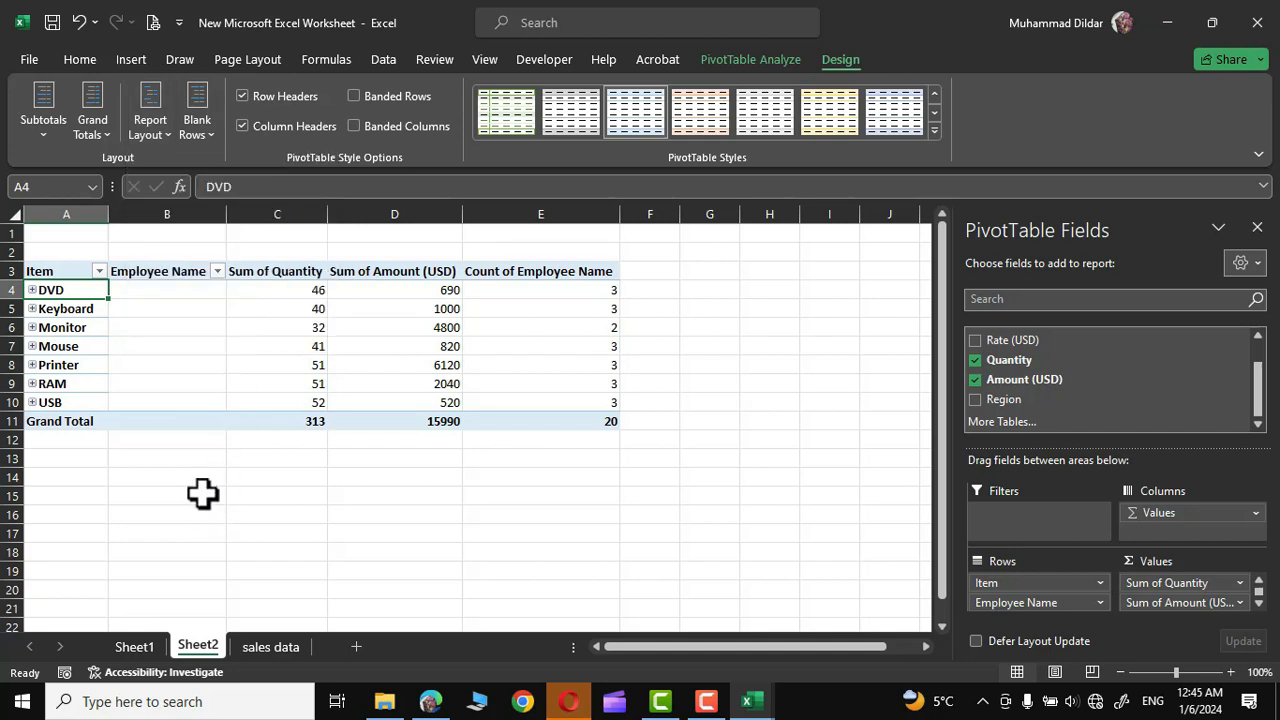
Expand the DVD and Keyboard items and repeat all item labels in the PivotTable
left_click(32, 290)
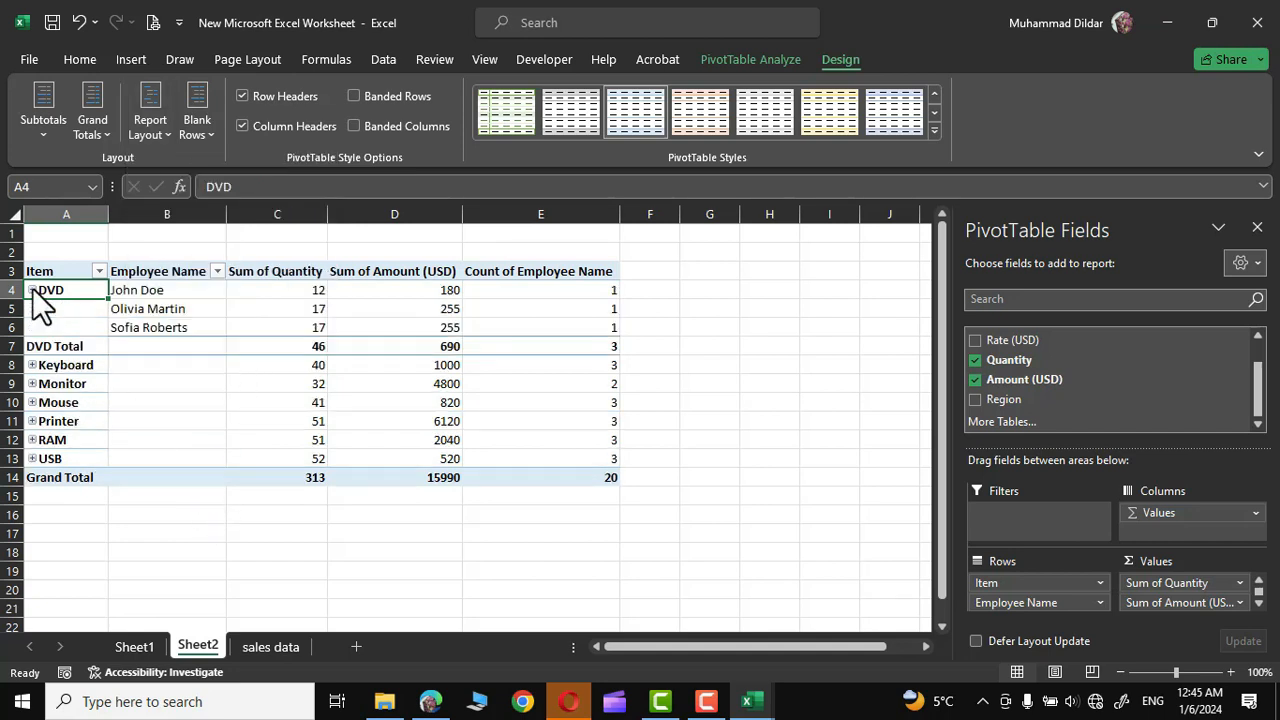
left_click(32, 365)
left_click(197, 120)
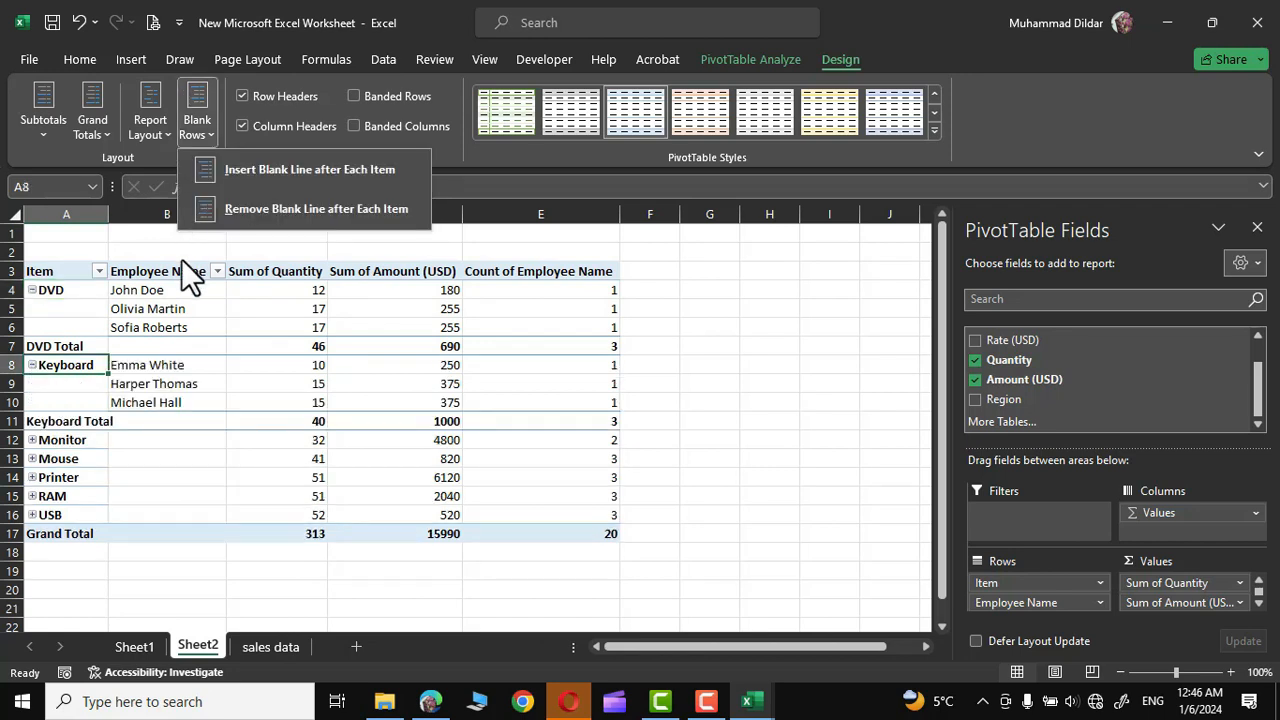
left_click(165, 127)
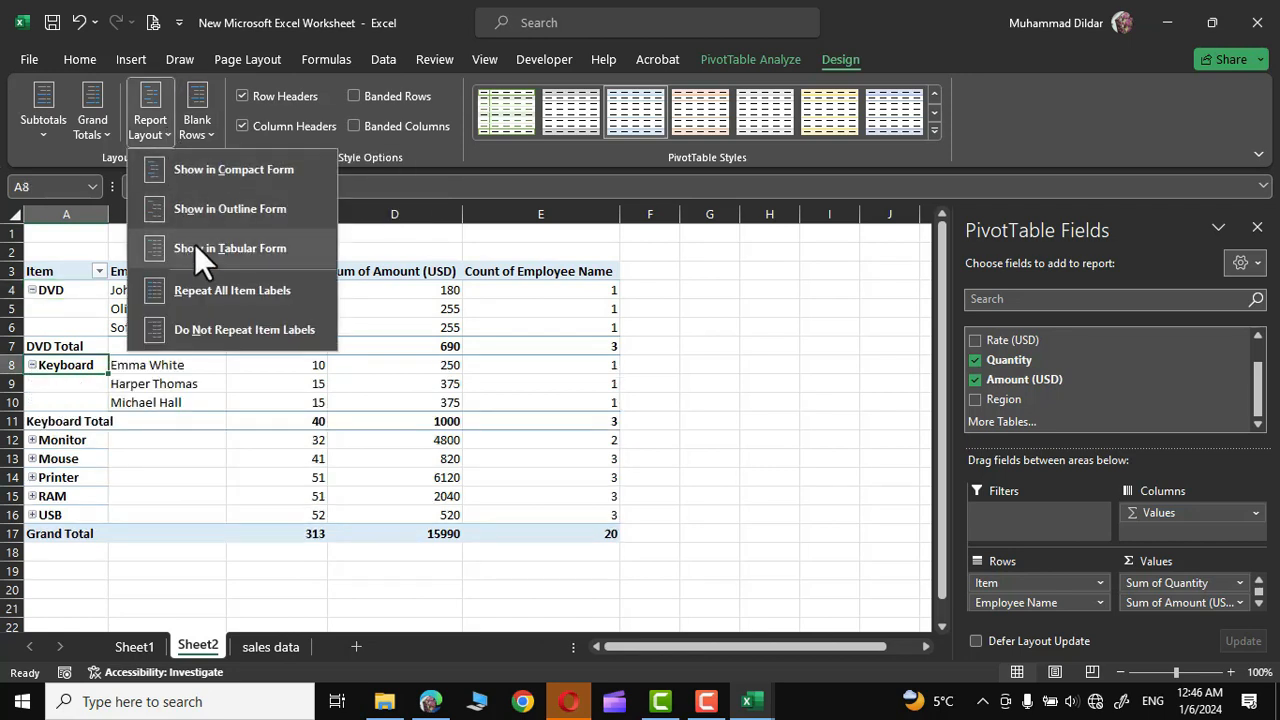
left_click(231, 289)
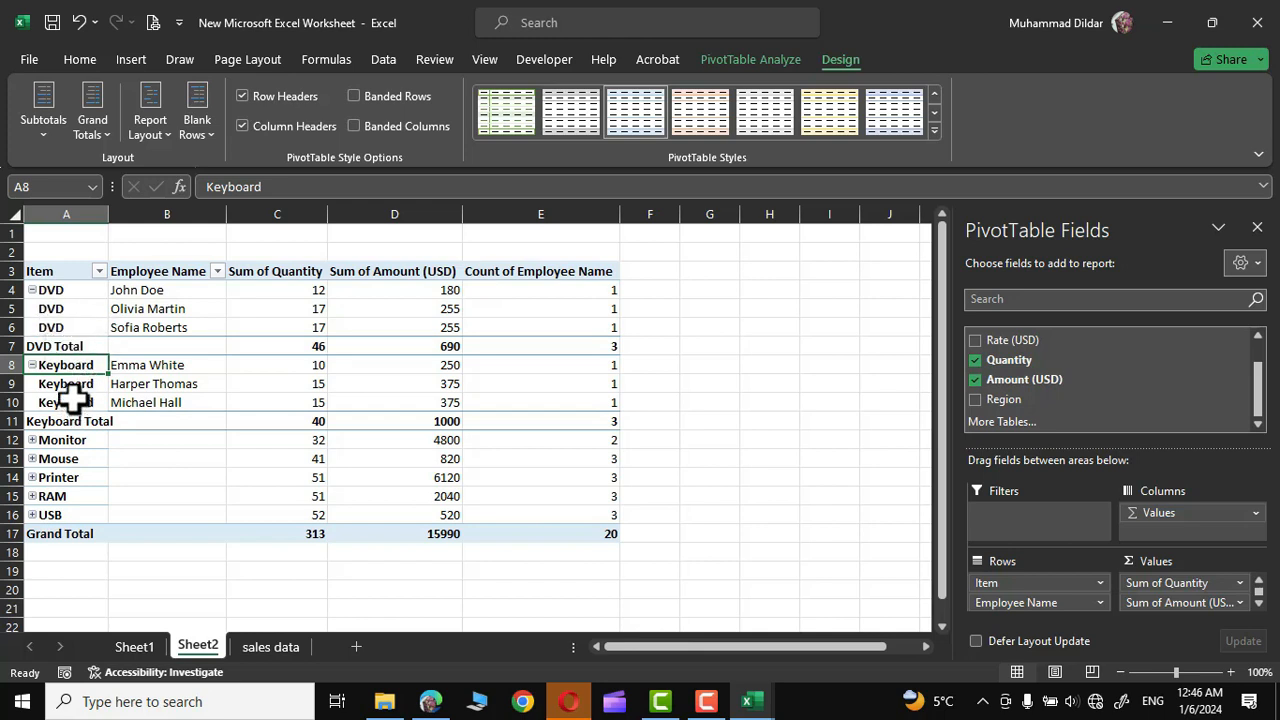
Turn off repeated item labels and collapse the Keyboard and DVD items
left_click(163, 132)
left_click(236, 327)
left_click(32, 365)
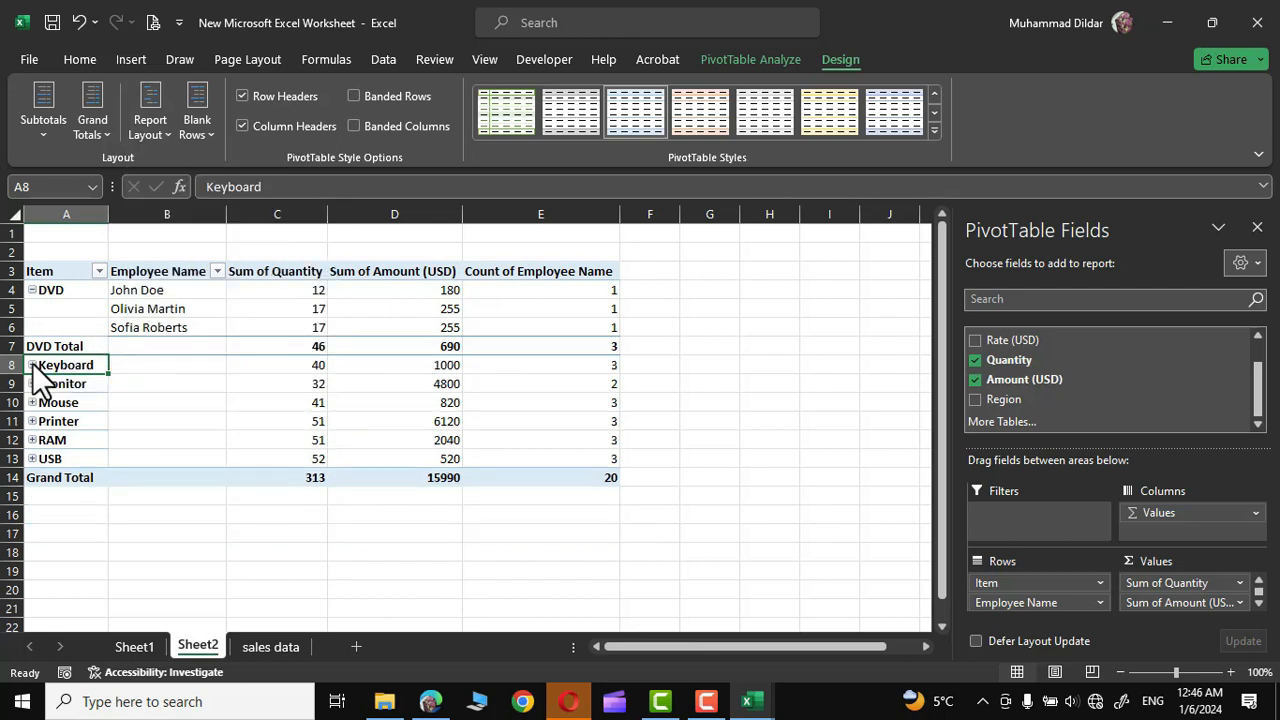
left_click(32, 290)
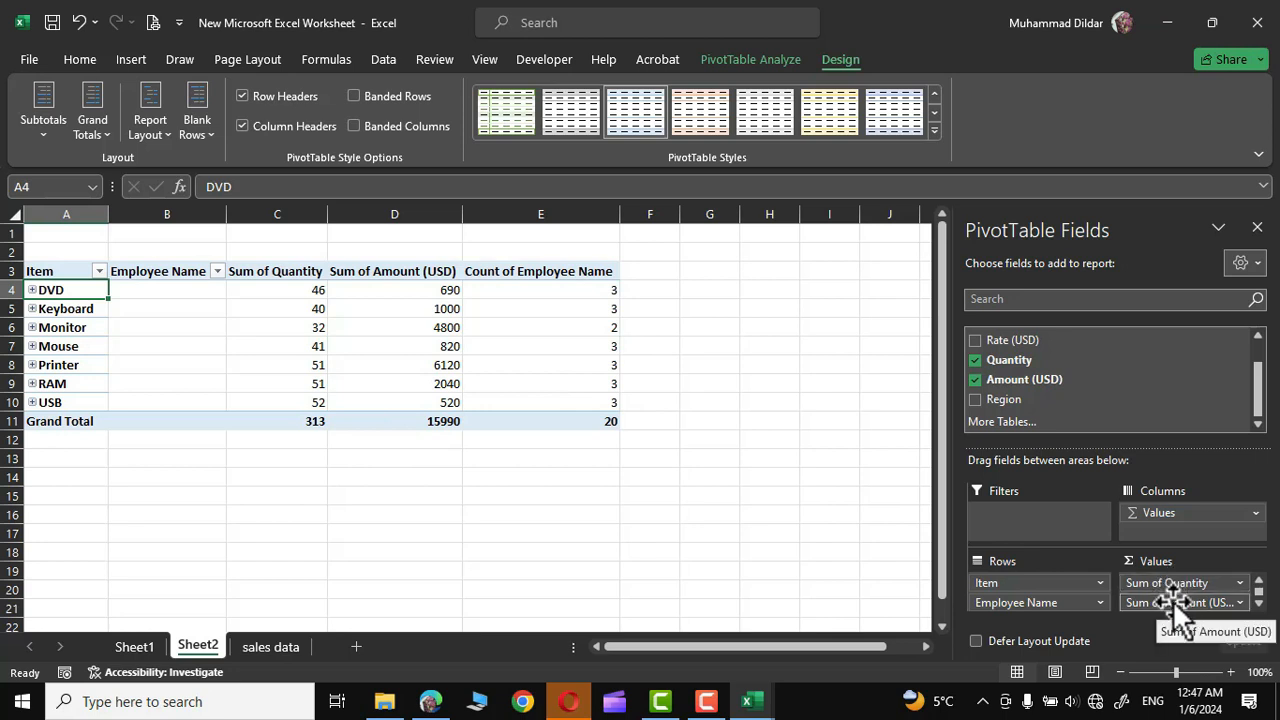
Reduce the PivotTable to Item rows with Sum of Amount (USD) and show the amounts as % of Grand Total
left_click_drag(1168, 603, 915, 612)
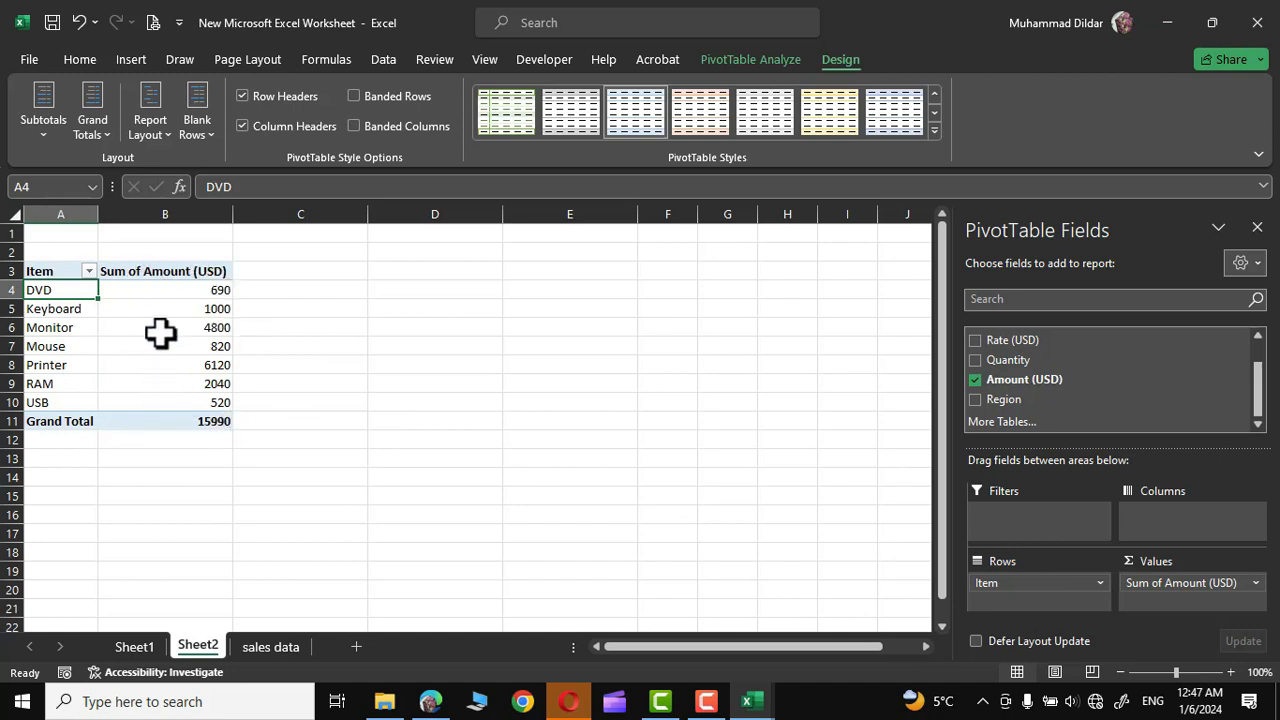
right_click(167, 319)
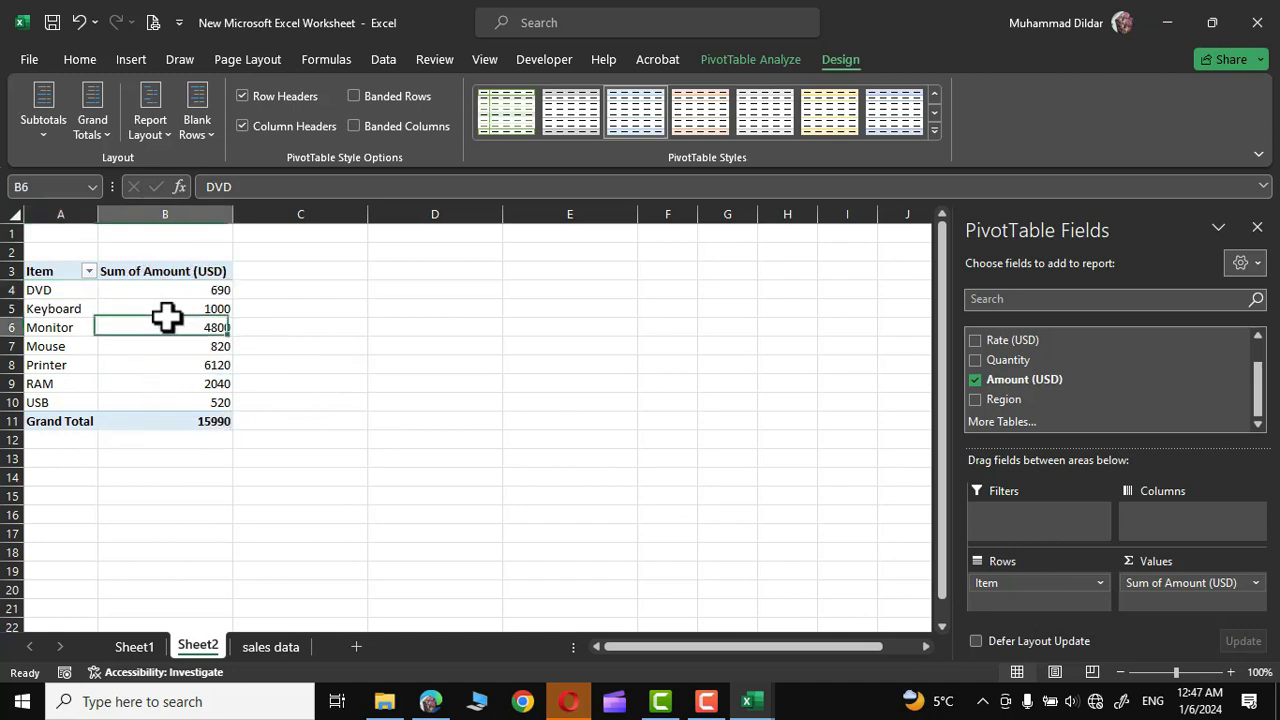
mouse_move(292, 556)
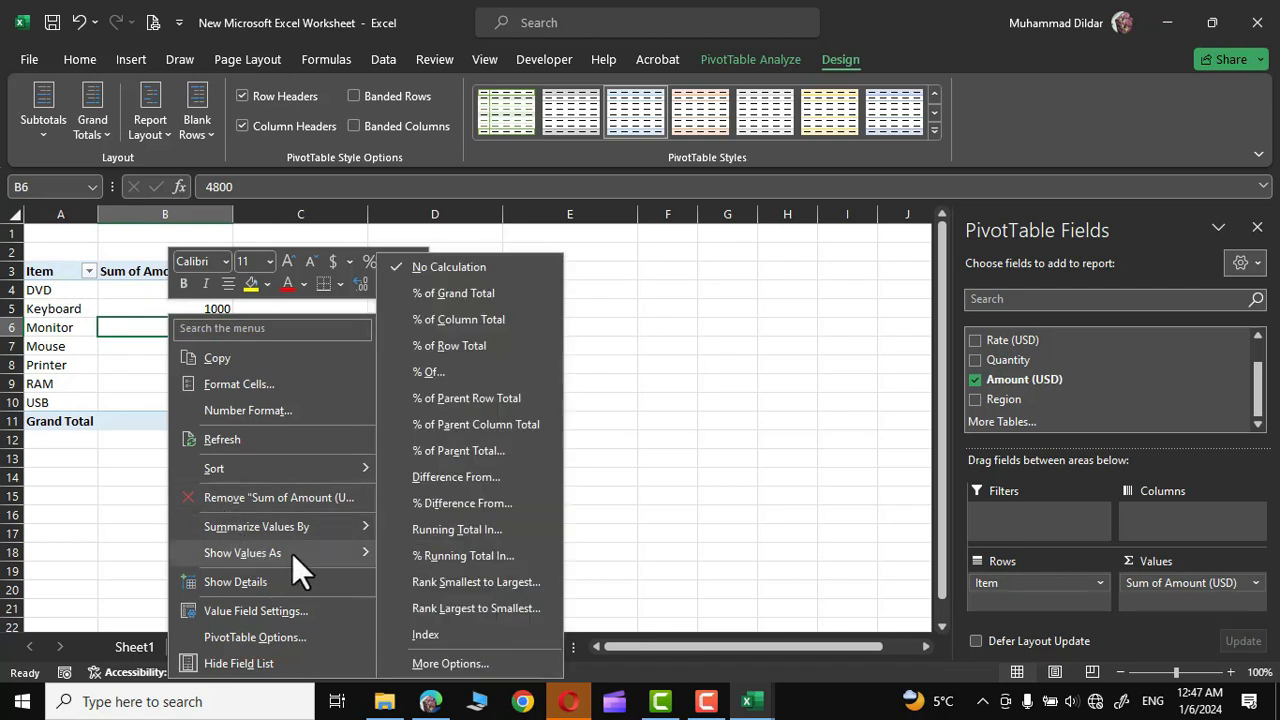
left_click(459, 294)
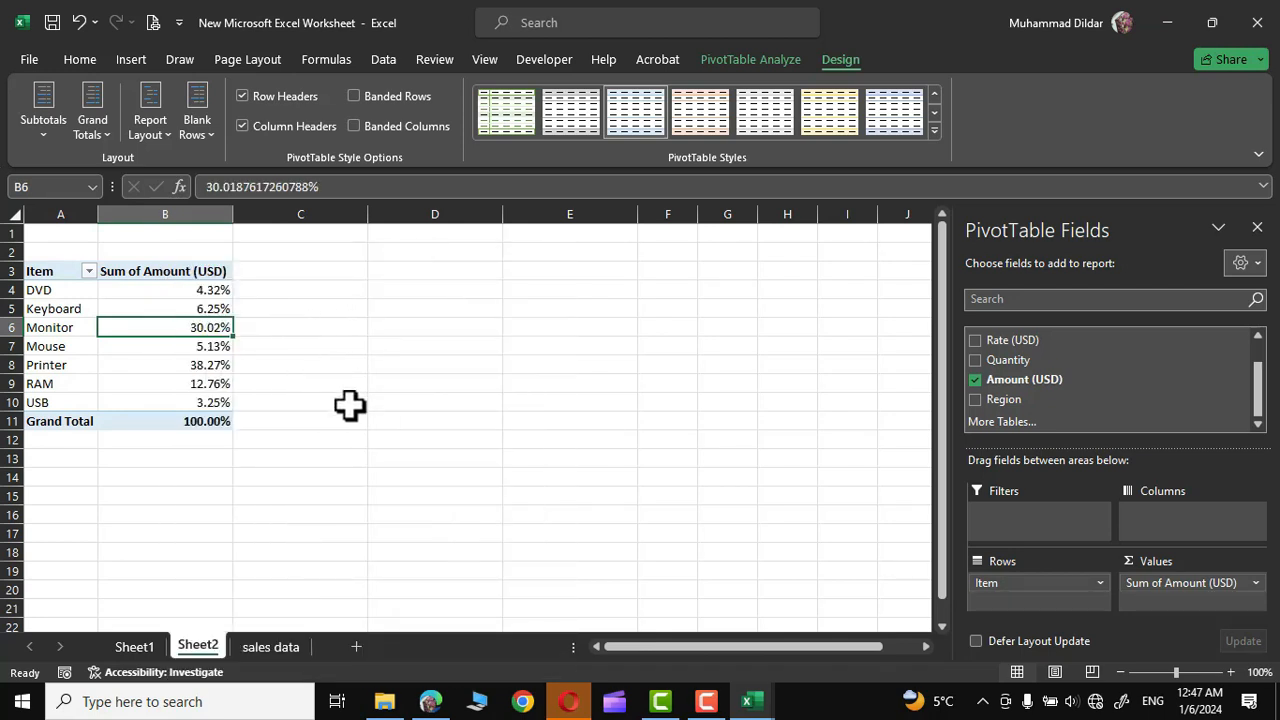
Insert a 3-D Pie PivotChart of the item percentages and move it beside the PivotTable, starting around row 3
left_click(132, 57)
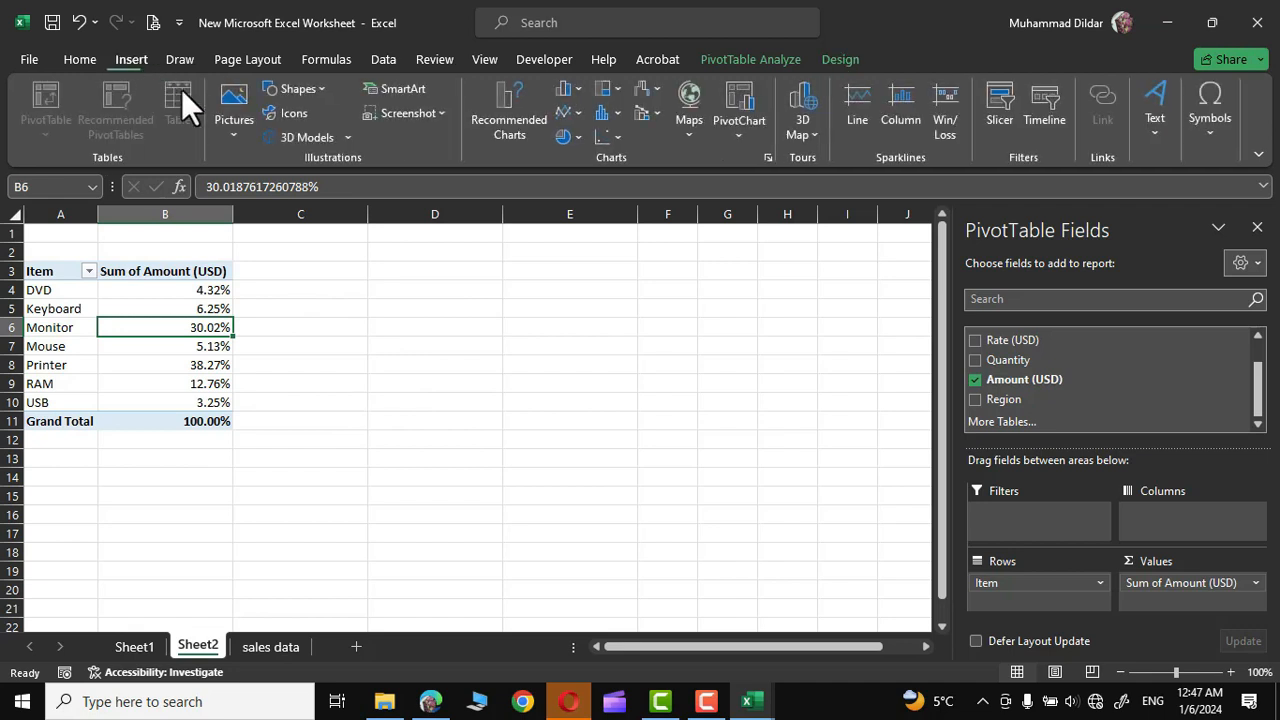
left_click(744, 98)
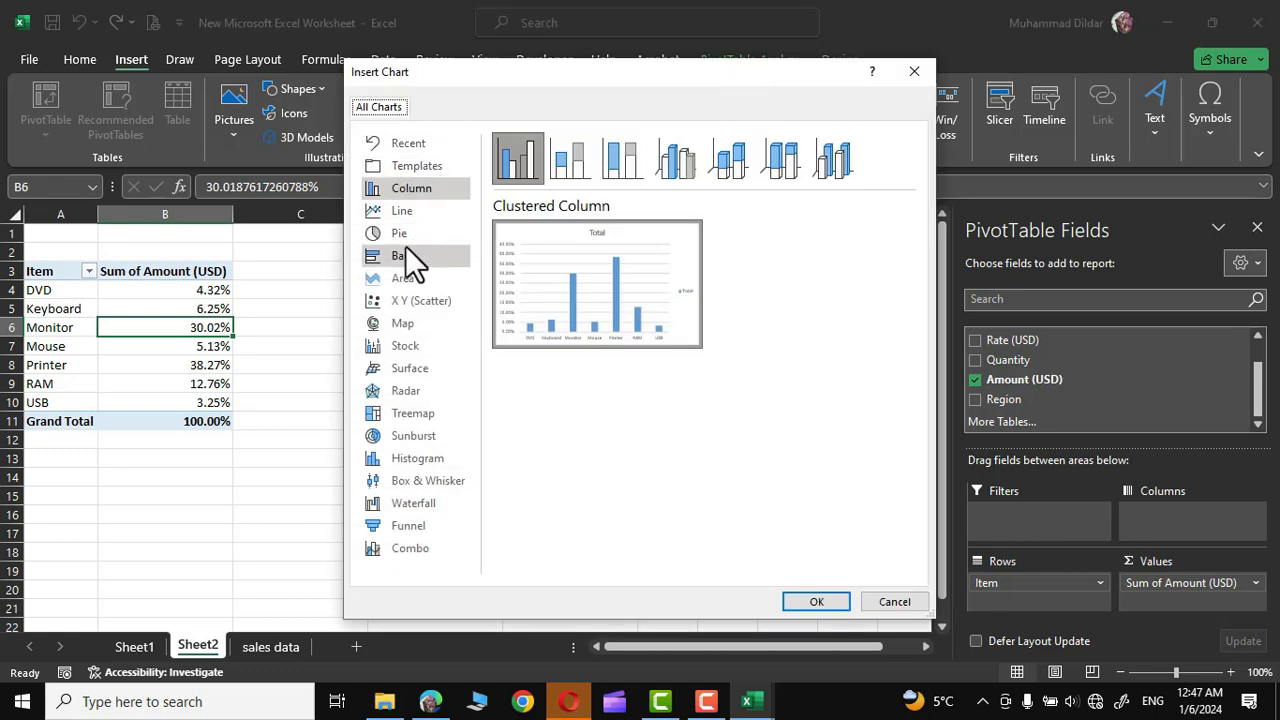
left_click(403, 232)
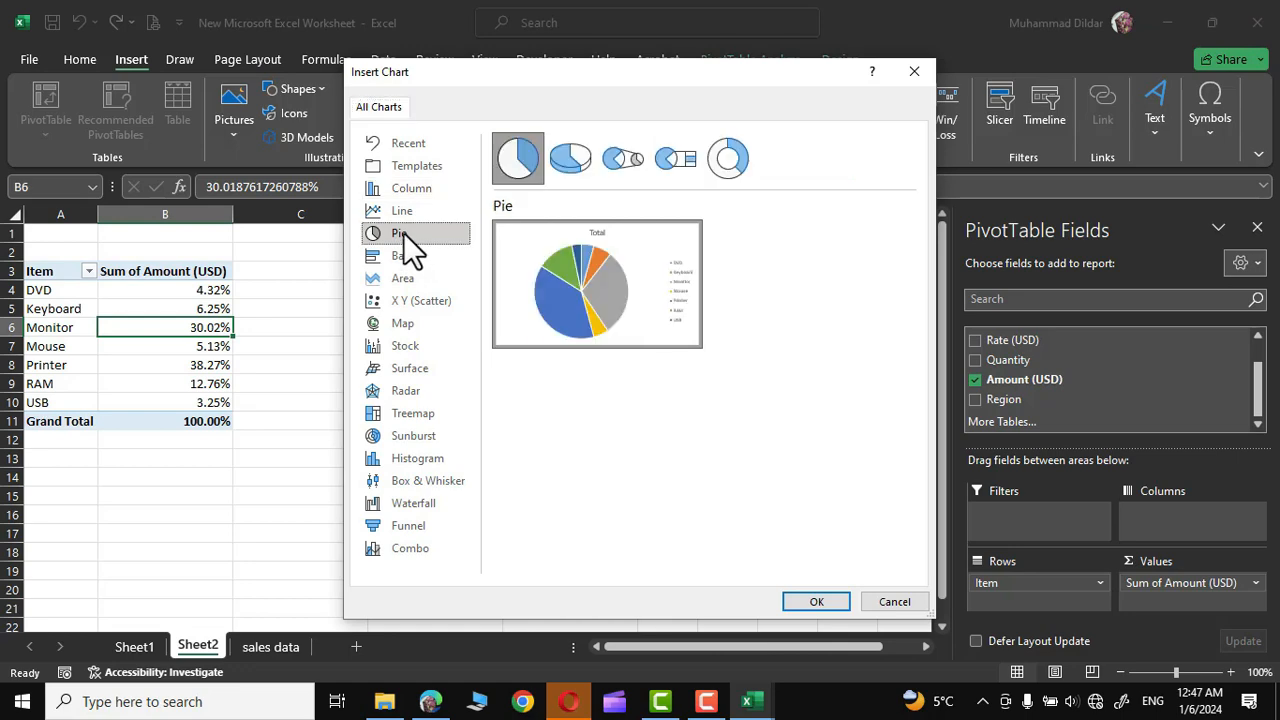
left_click(571, 160)
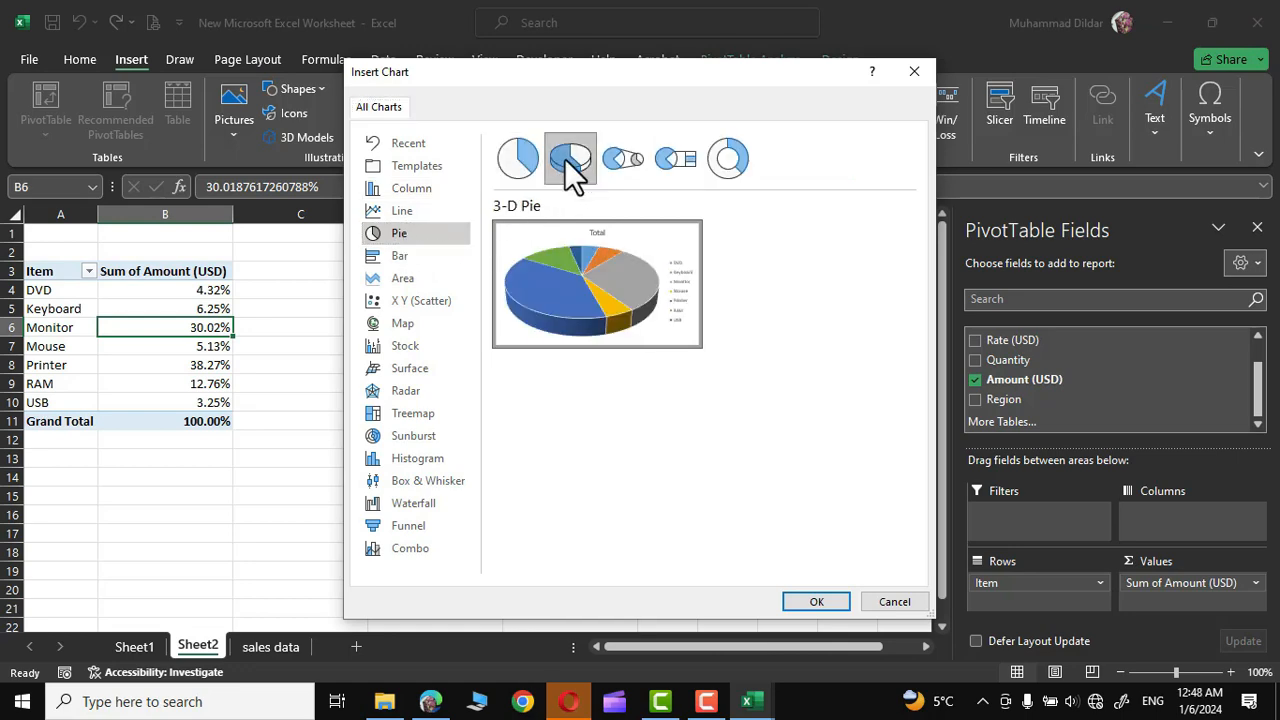
left_click(826, 601)
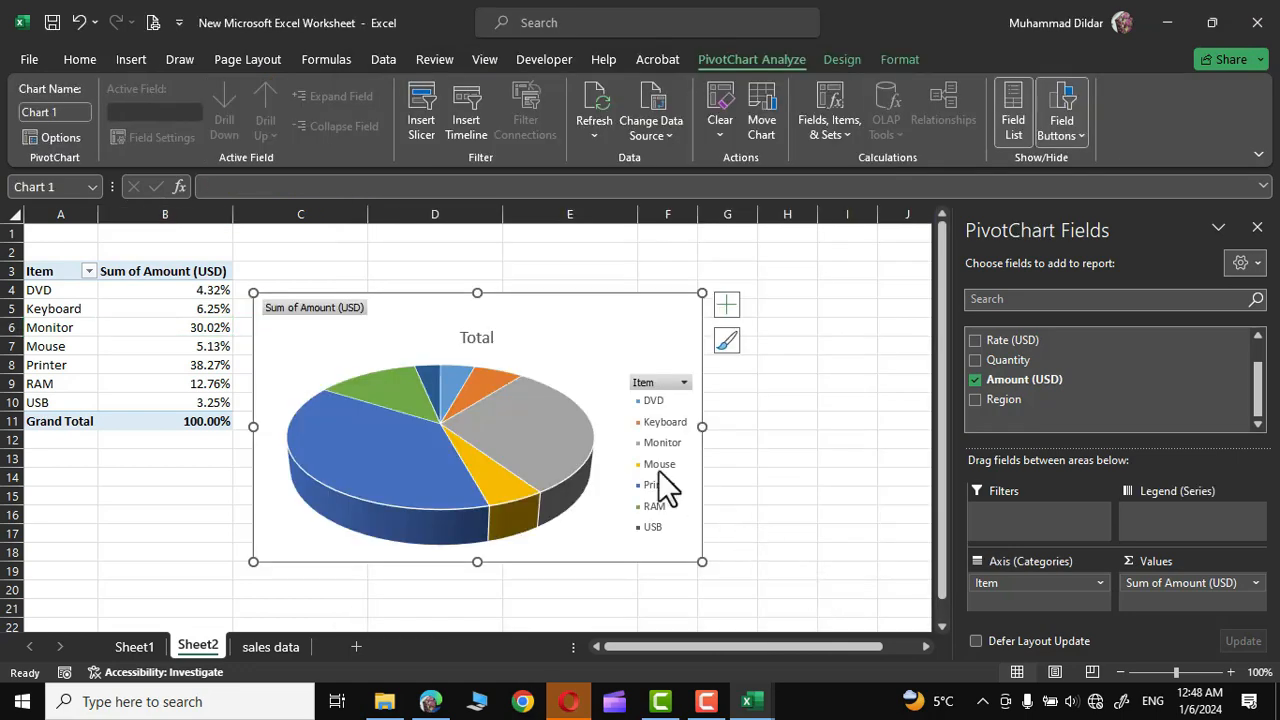
left_click_drag(452, 330, 558, 304)
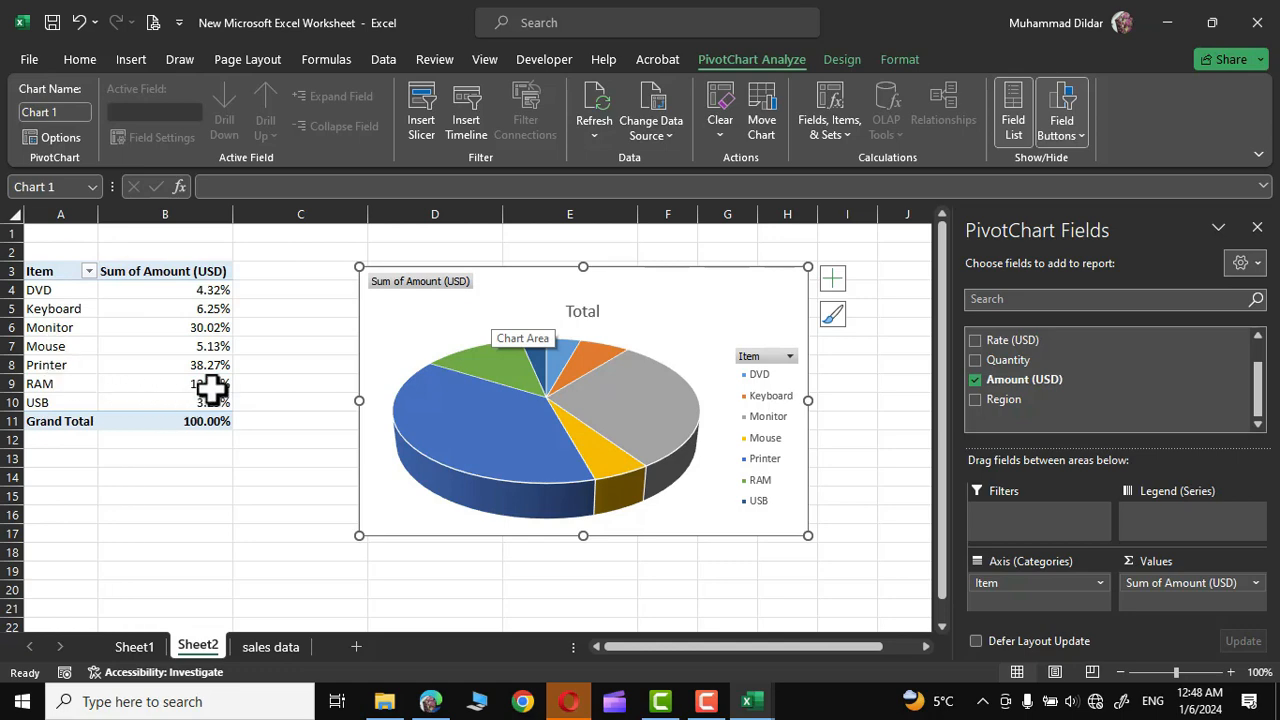
Apply the third chart style, with a grey gradient background and percentage labels, to the pie chart, view its chart elements and deselect it
key("Escape")
left_click(563, 405)
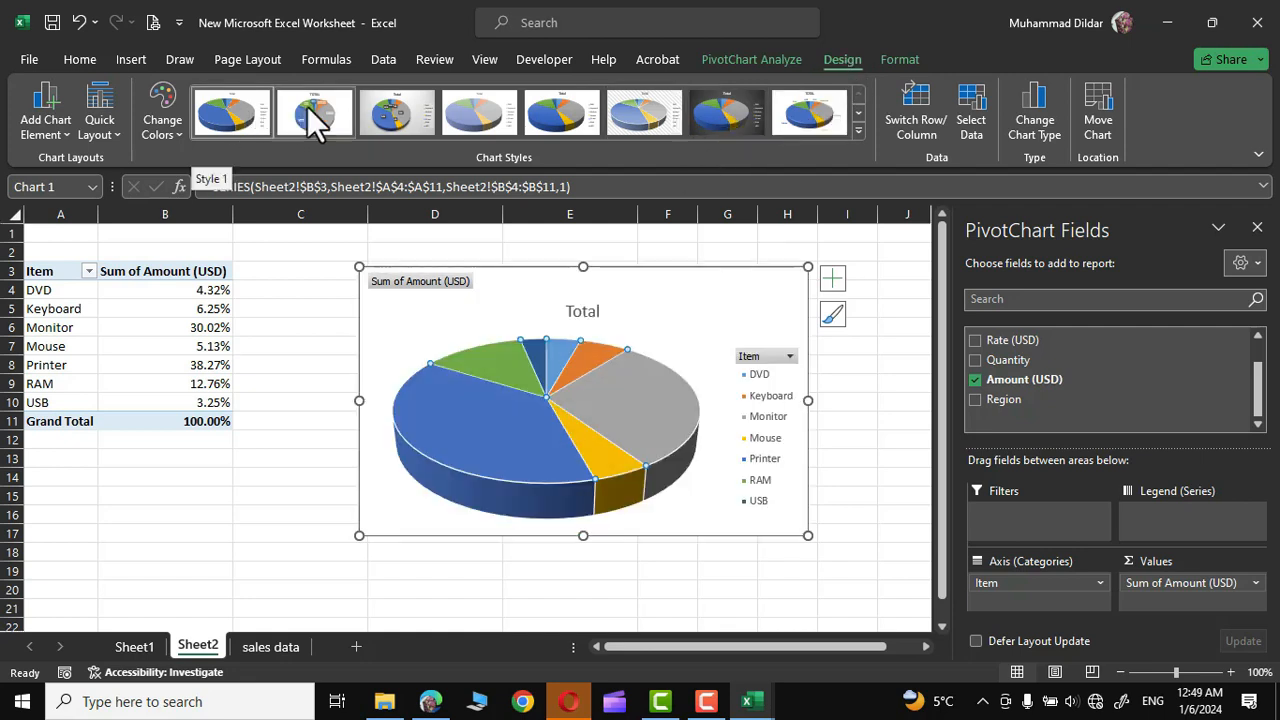
left_click(388, 106)
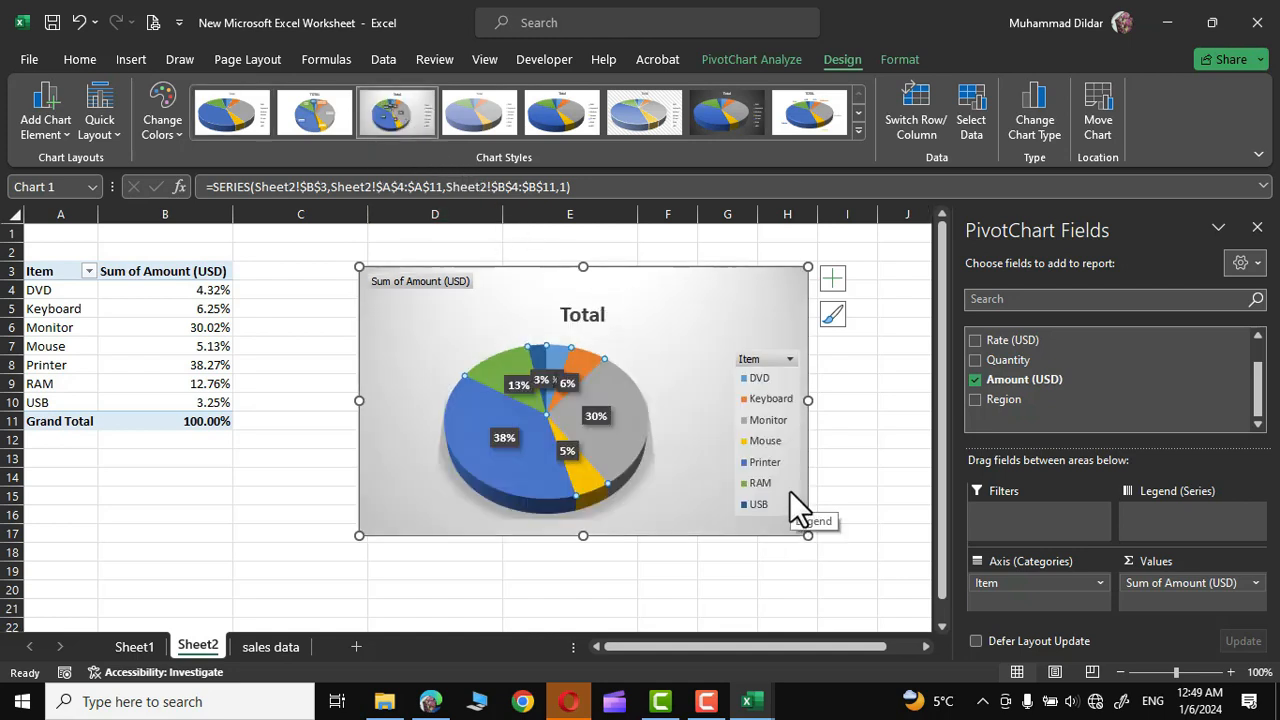
left_click(834, 288)
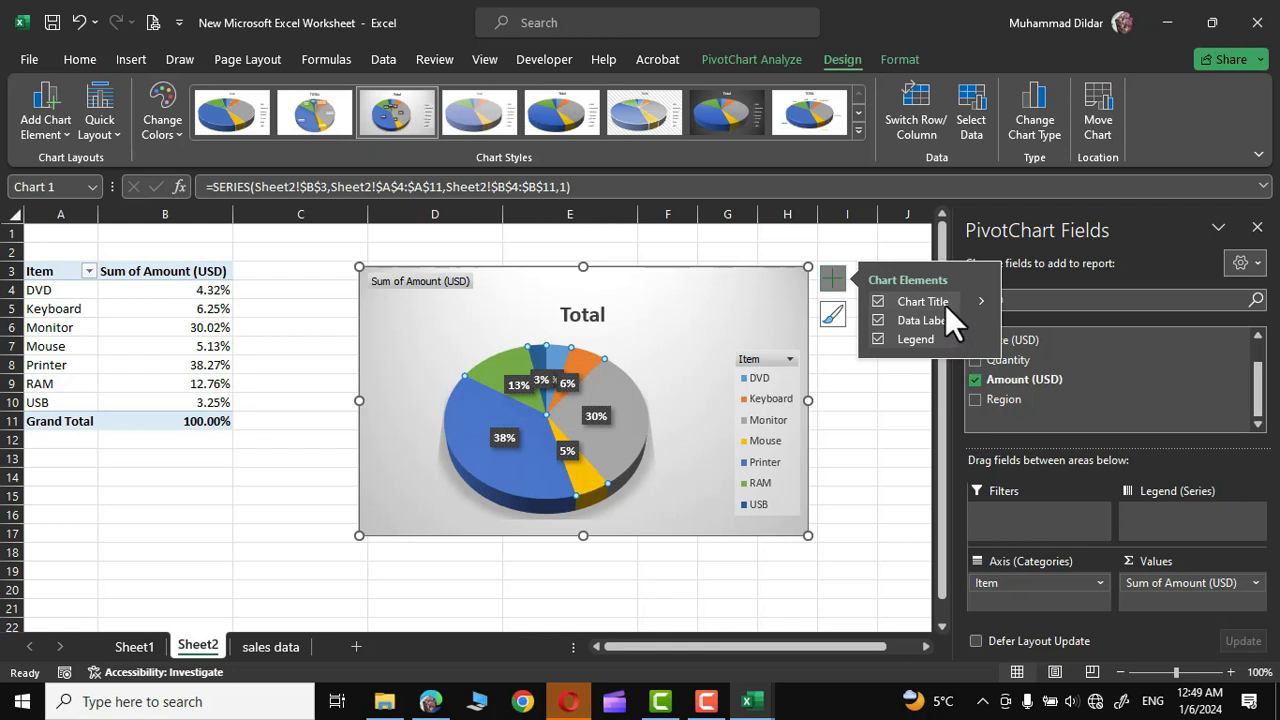
left_click(902, 440)
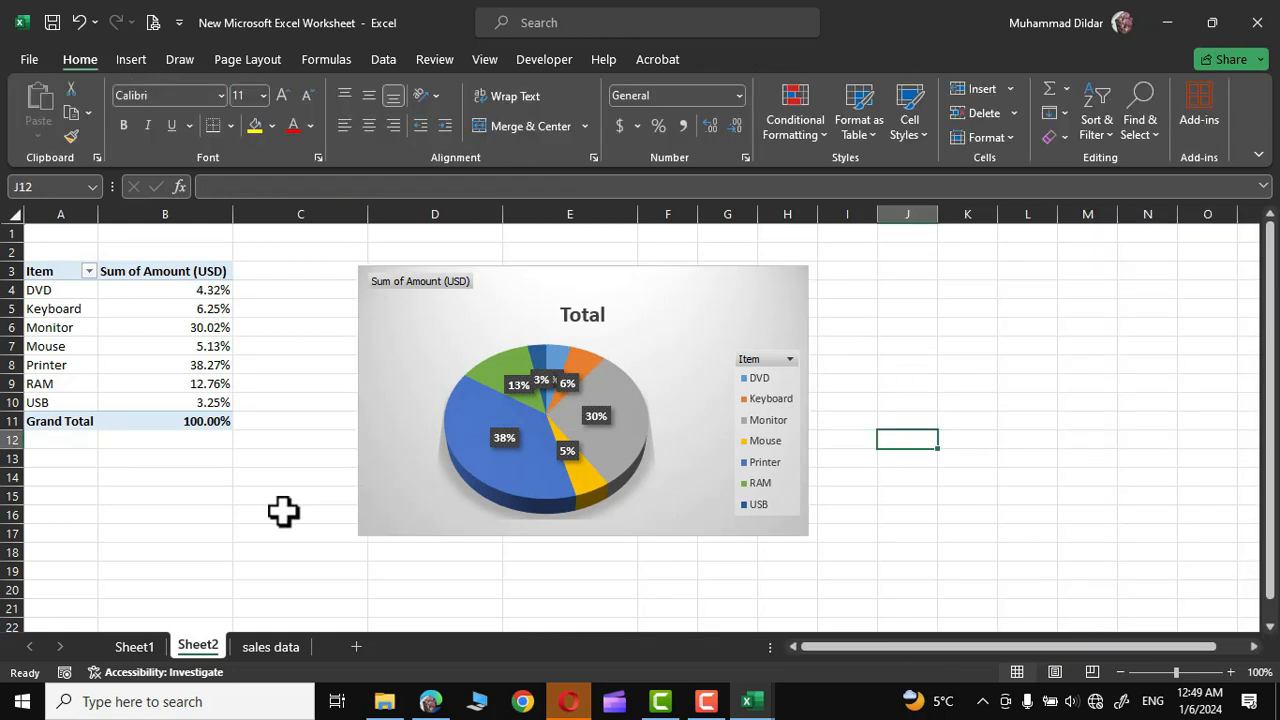